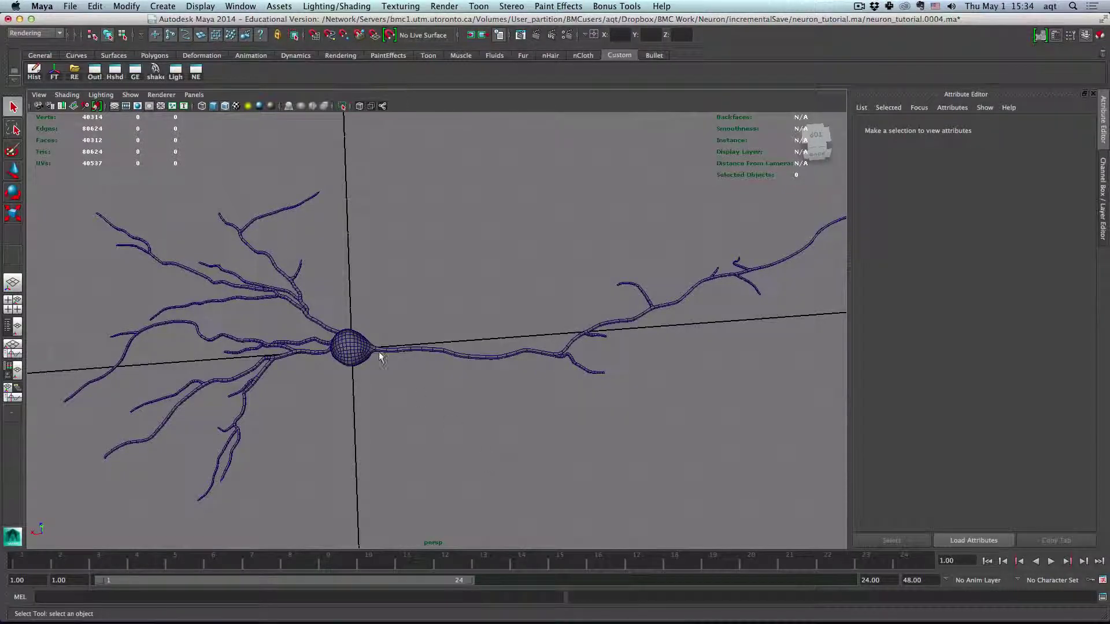
# Step: Load micaCap.mel from the Visor's plantsMesh folder as the current brush, then close the Visor
pyautogui.click(240, 5)
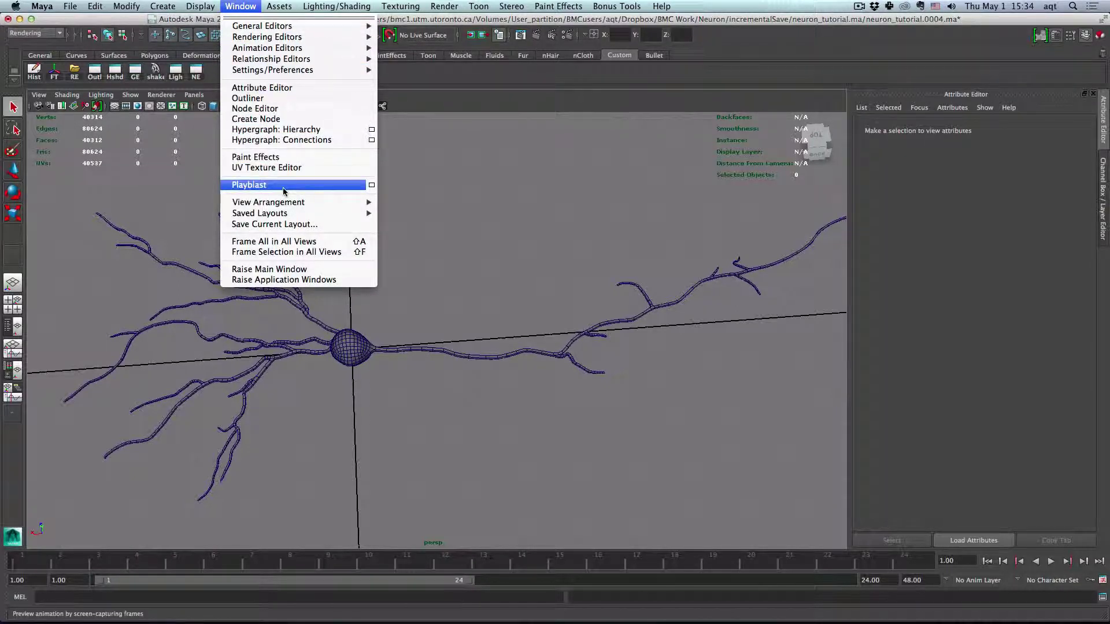
pyautogui.moveTo(262, 26)
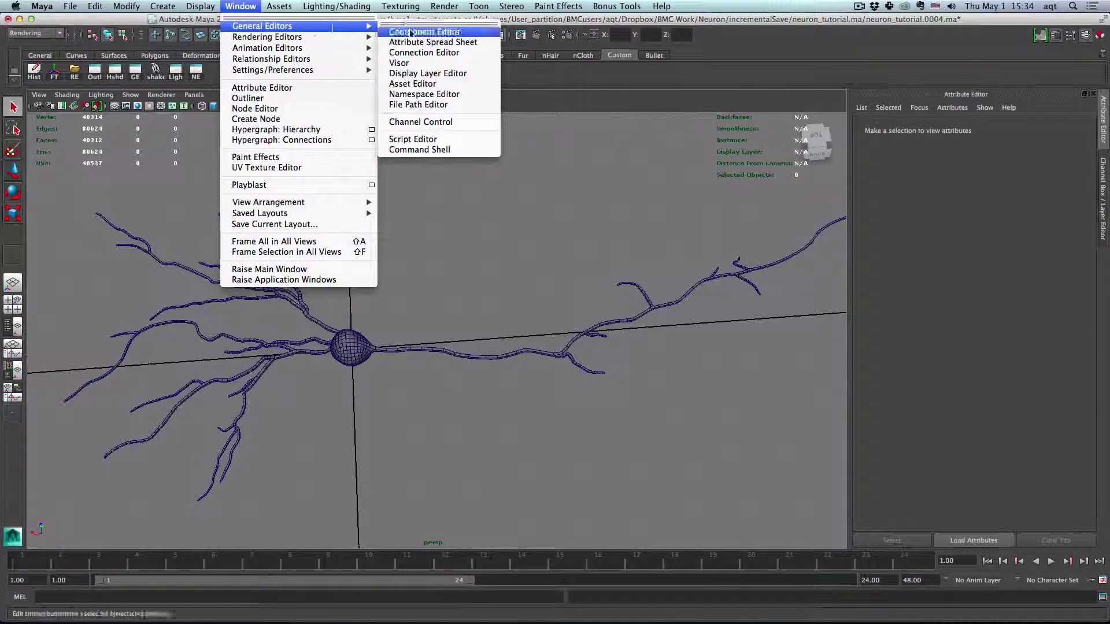
pyautogui.click(416, 64)
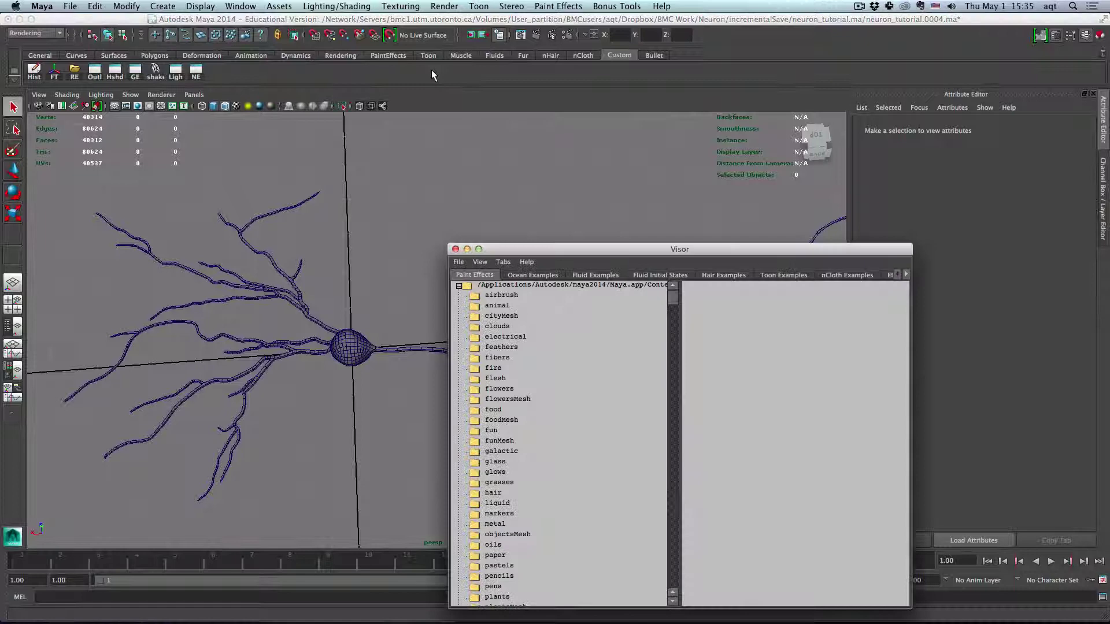
pyautogui.moveTo(563, 248); pyautogui.dragTo(427, 117)
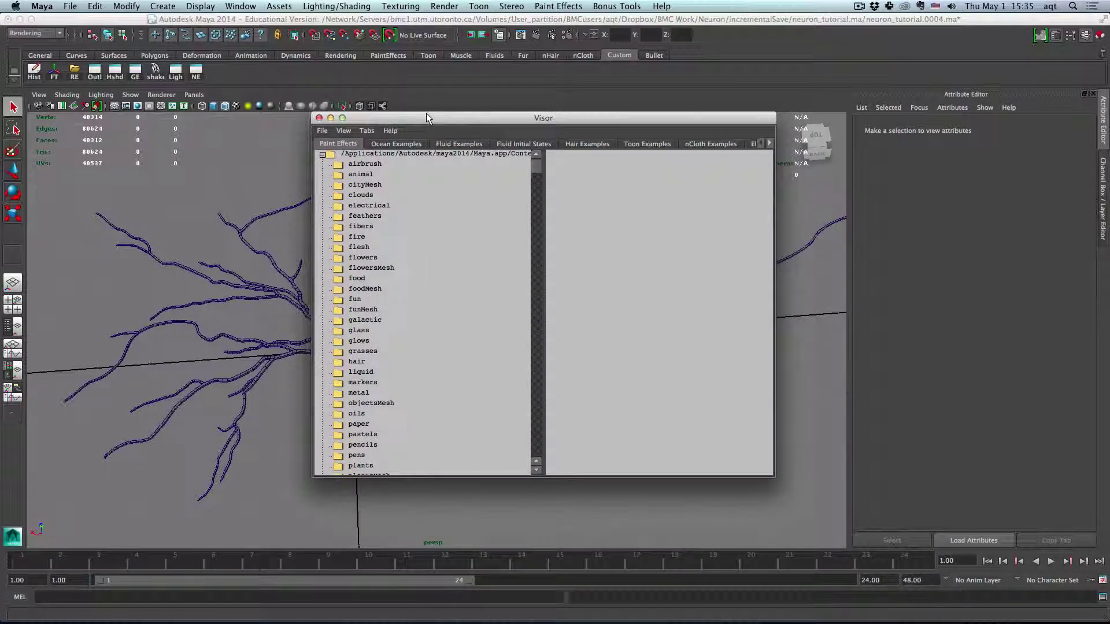
pyautogui.scroll(-3, 428, 251)
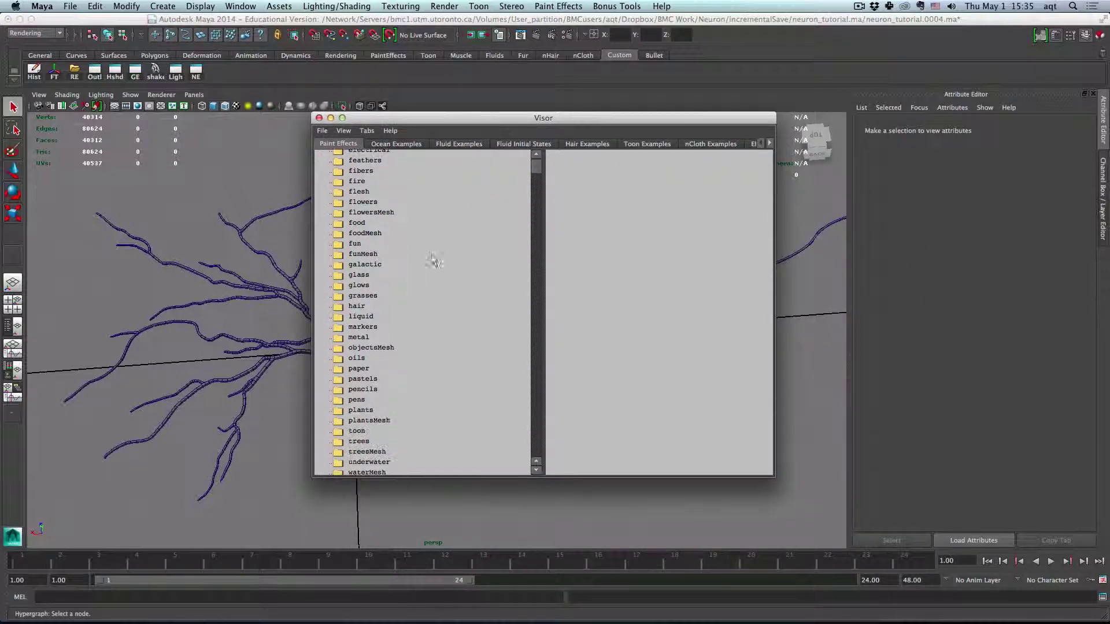
pyautogui.scroll(-2, 428, 338)
pyautogui.click(371, 380)
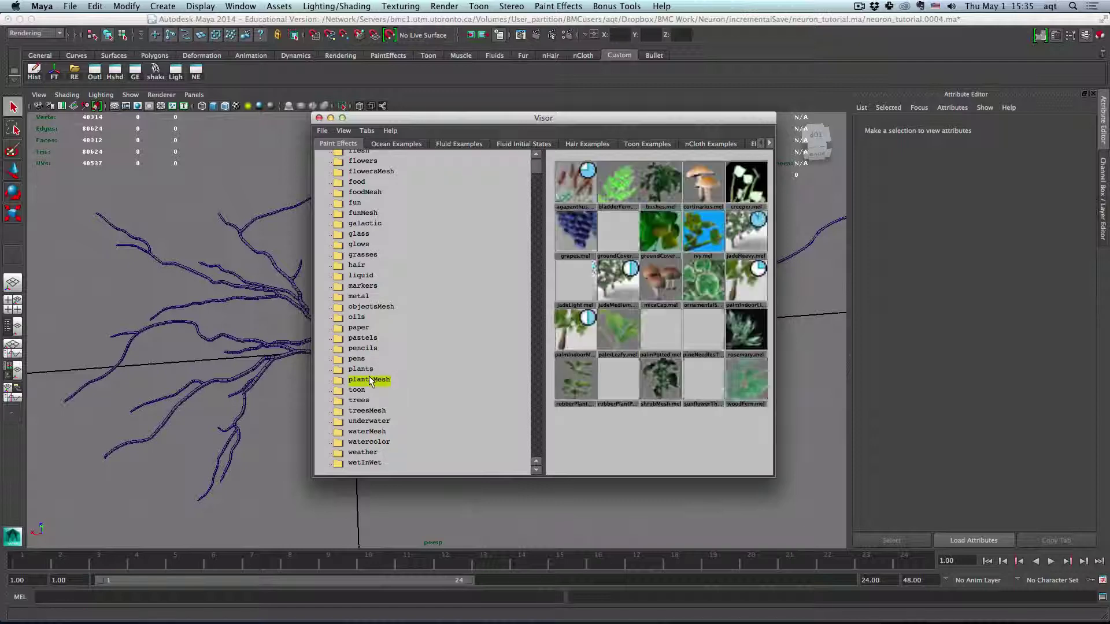
pyautogui.click(658, 284)
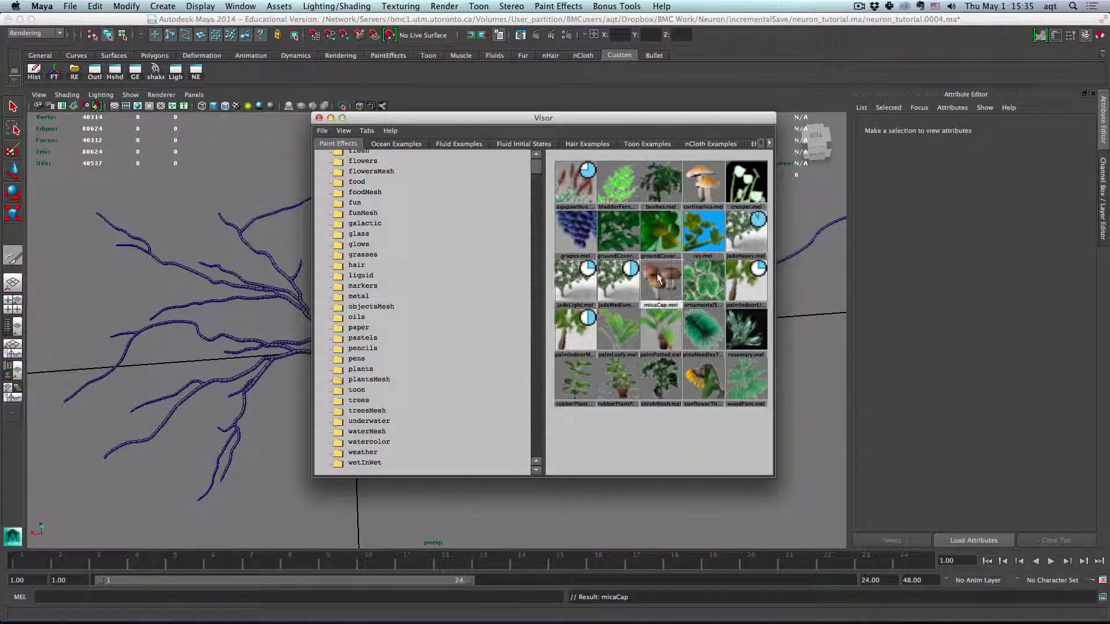
pyautogui.click(319, 116)
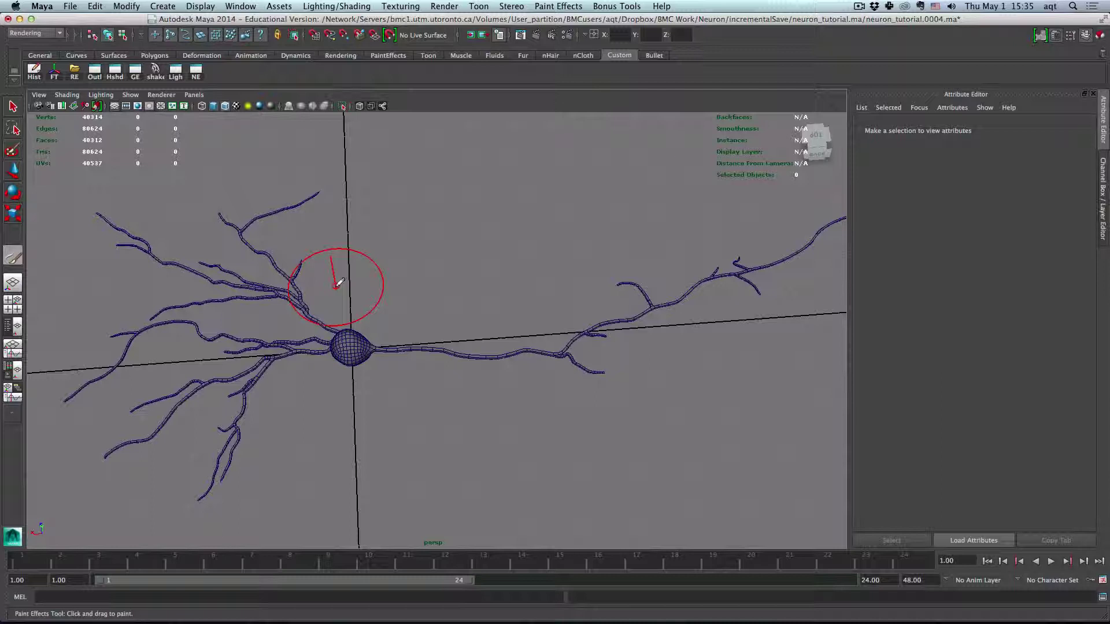
# Step: Select the bezier1 curve in the Outliner and attach the micaCap brush to it
pyautogui.click(13, 106)
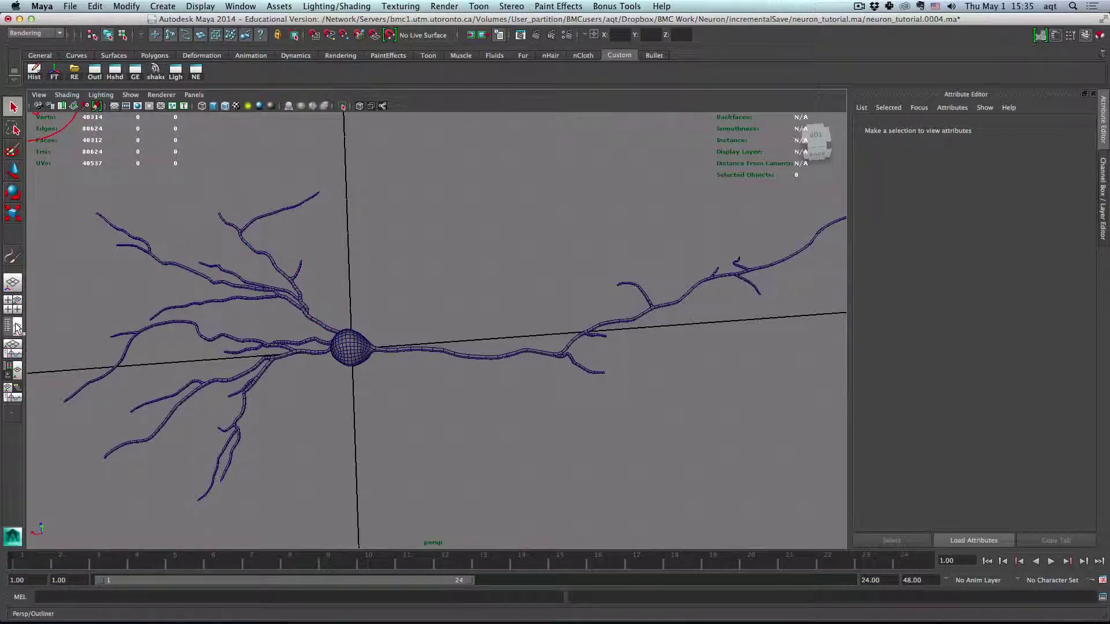
pyautogui.click(16, 328)
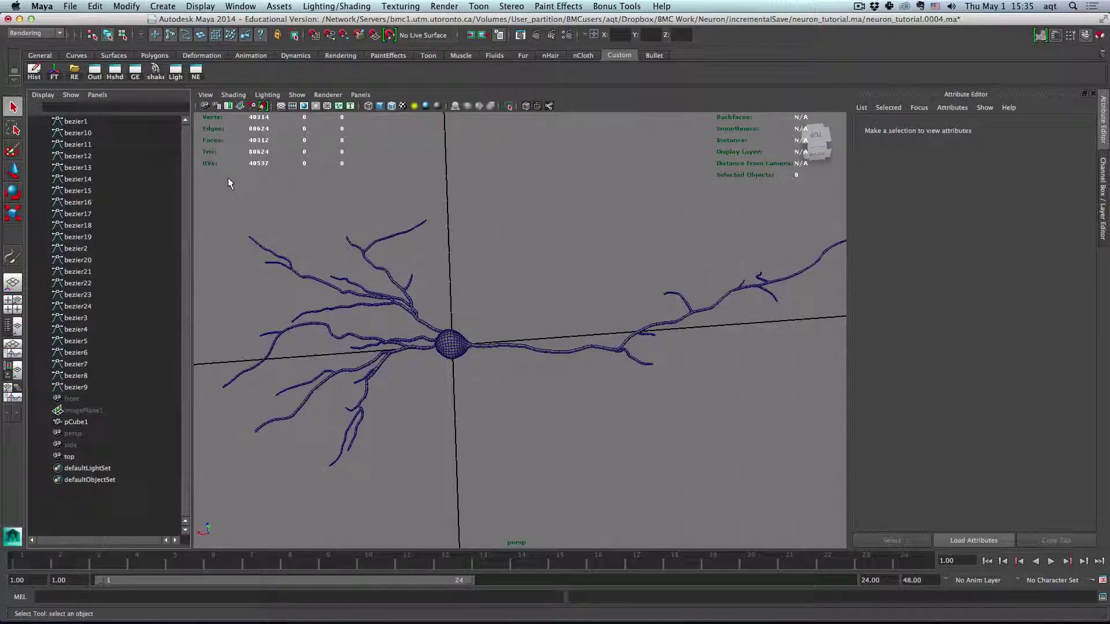
pyautogui.click(91, 122)
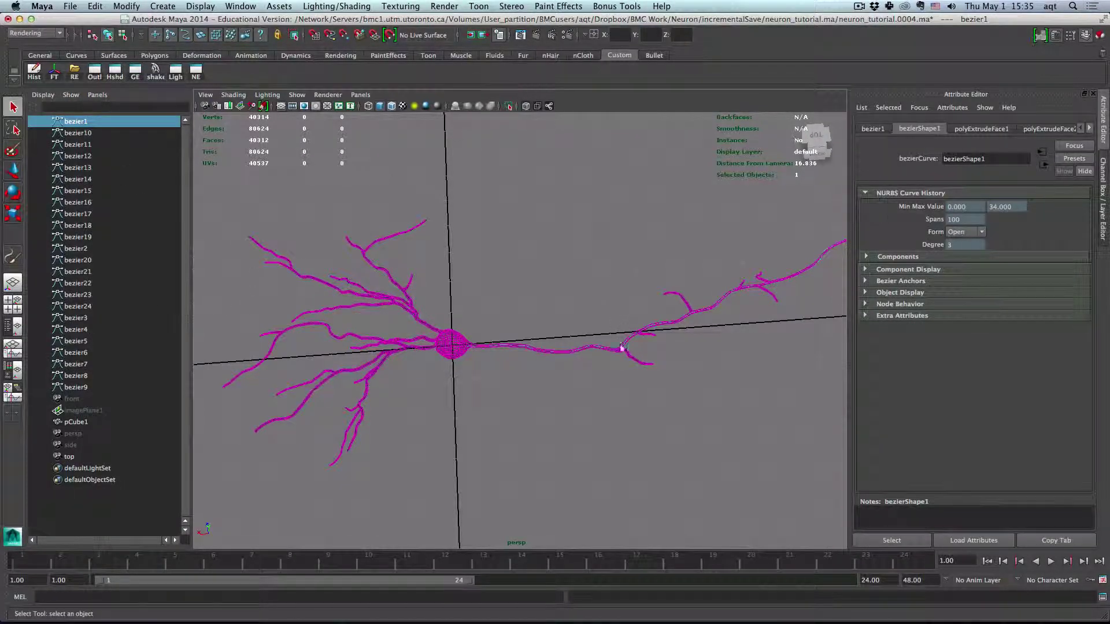
pyautogui.scroll(5, 619, 347)
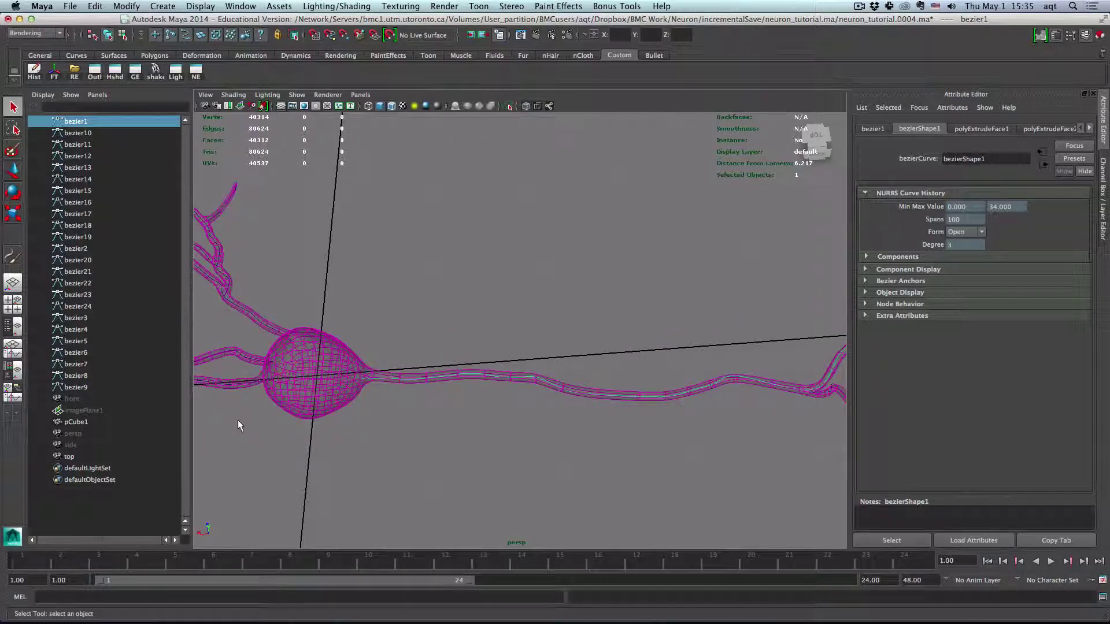
pyautogui.press('space')
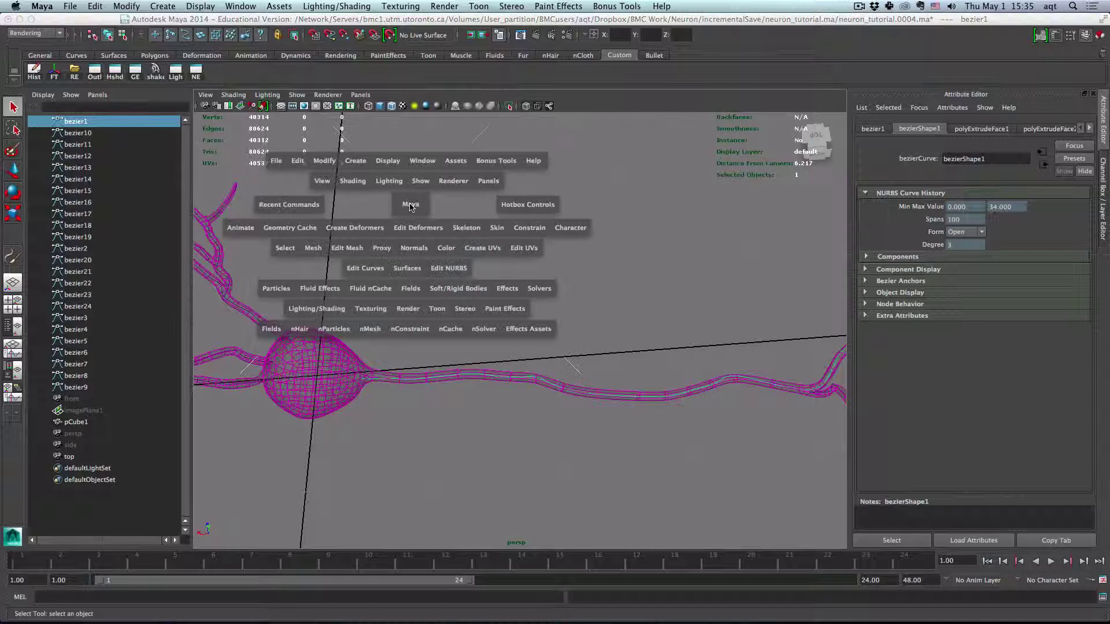
pyautogui.click(501, 310)
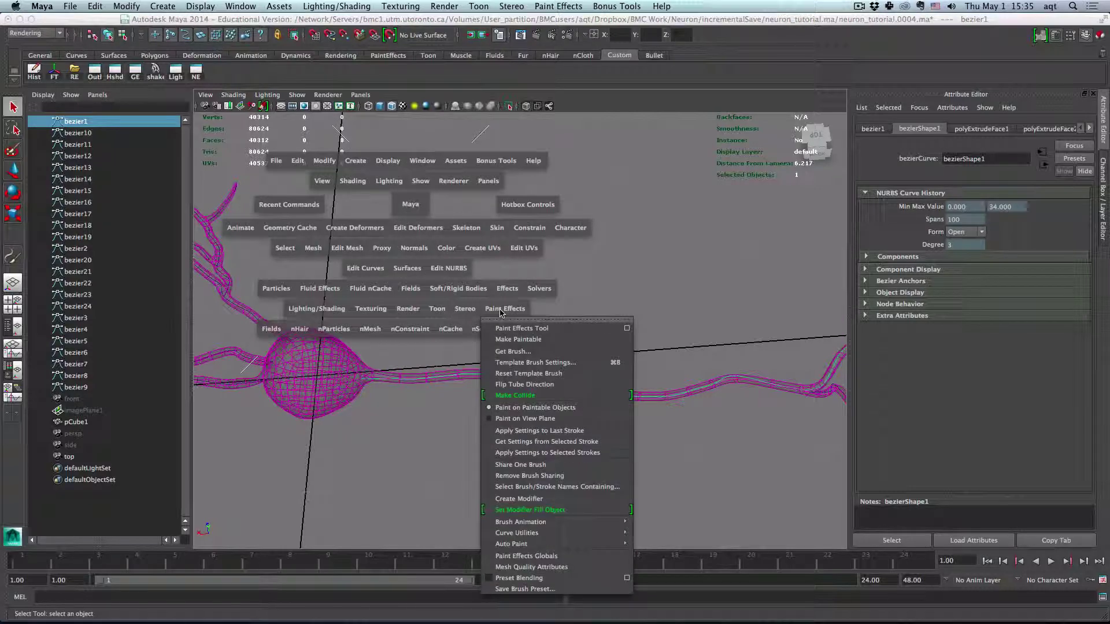
pyautogui.moveTo(555, 532)
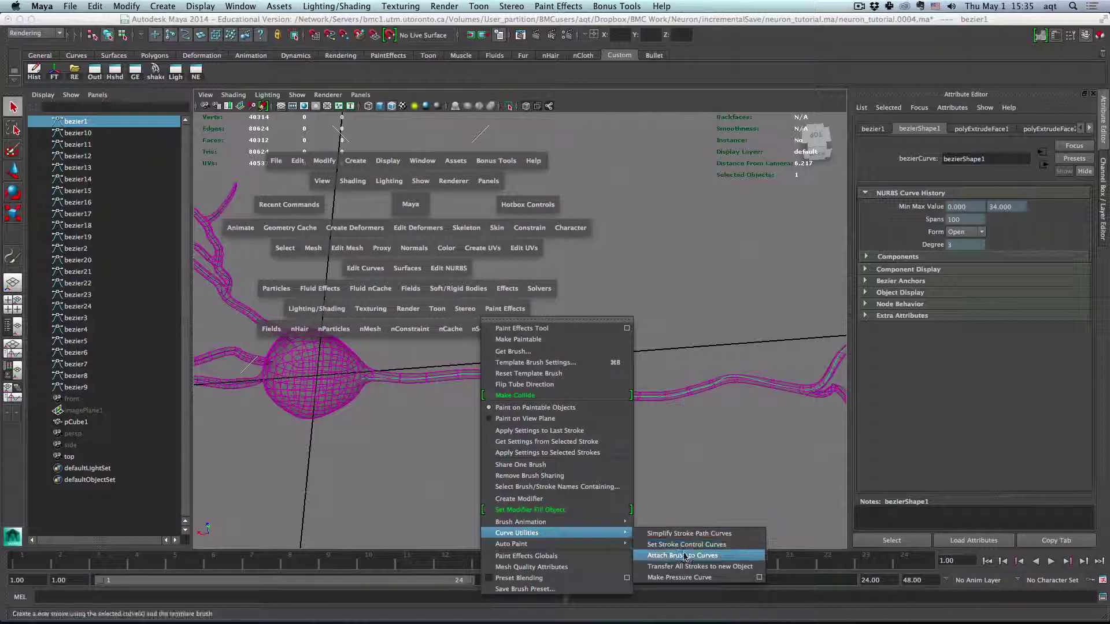
pyautogui.click(684, 545)
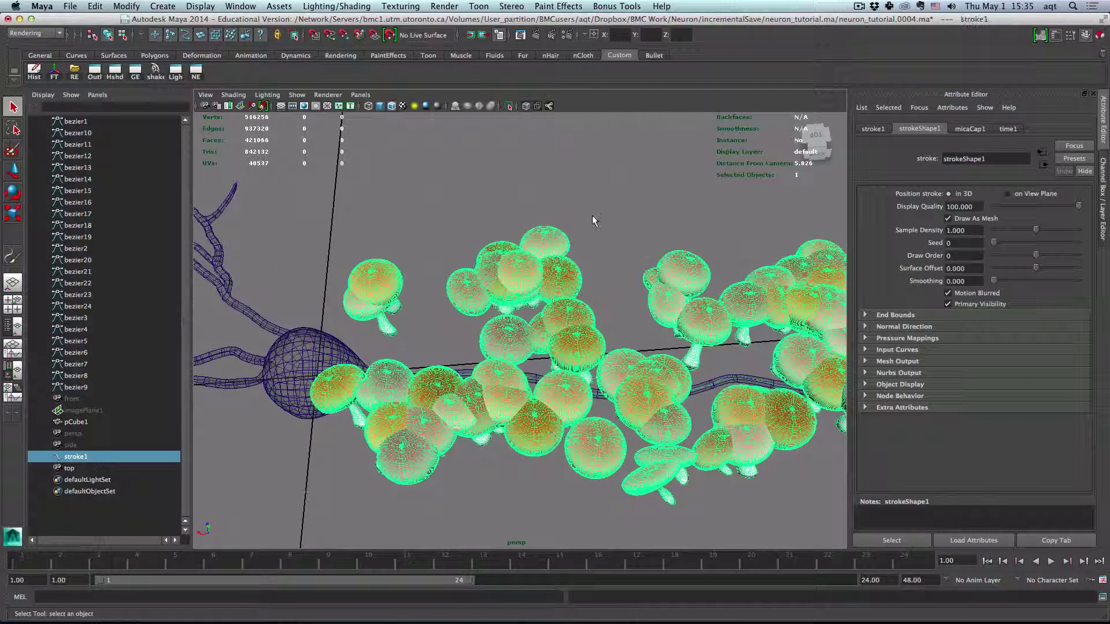
pyautogui.scroll(3, 581, 375)
pyautogui.scroll(3, 582, 376)
pyautogui.scroll(-5, 581, 376)
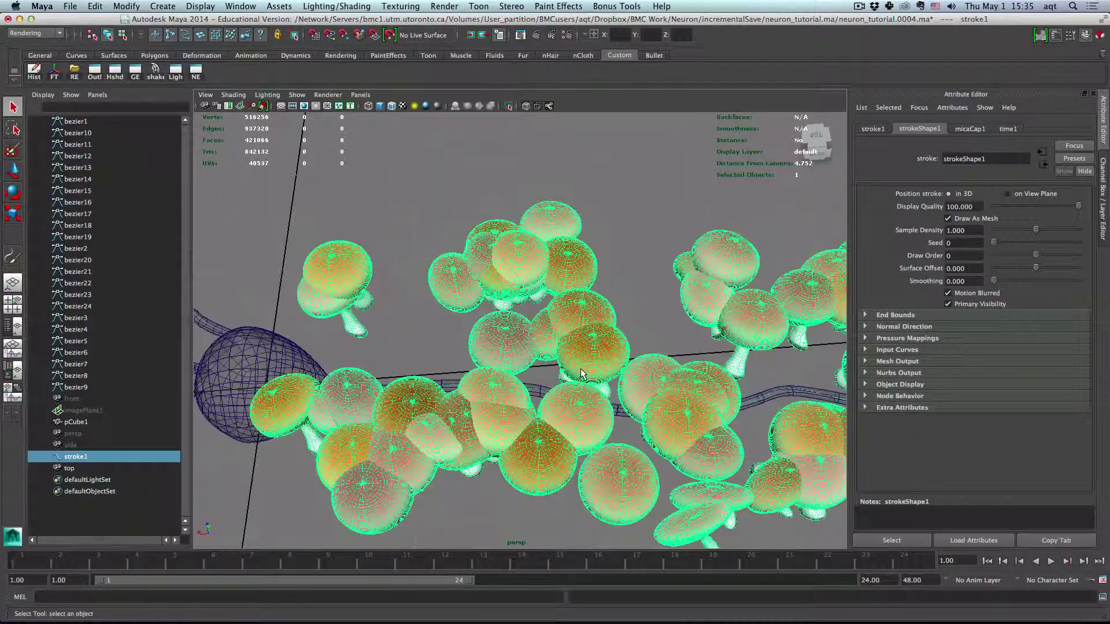
pyautogui.scroll(2, 581, 375)
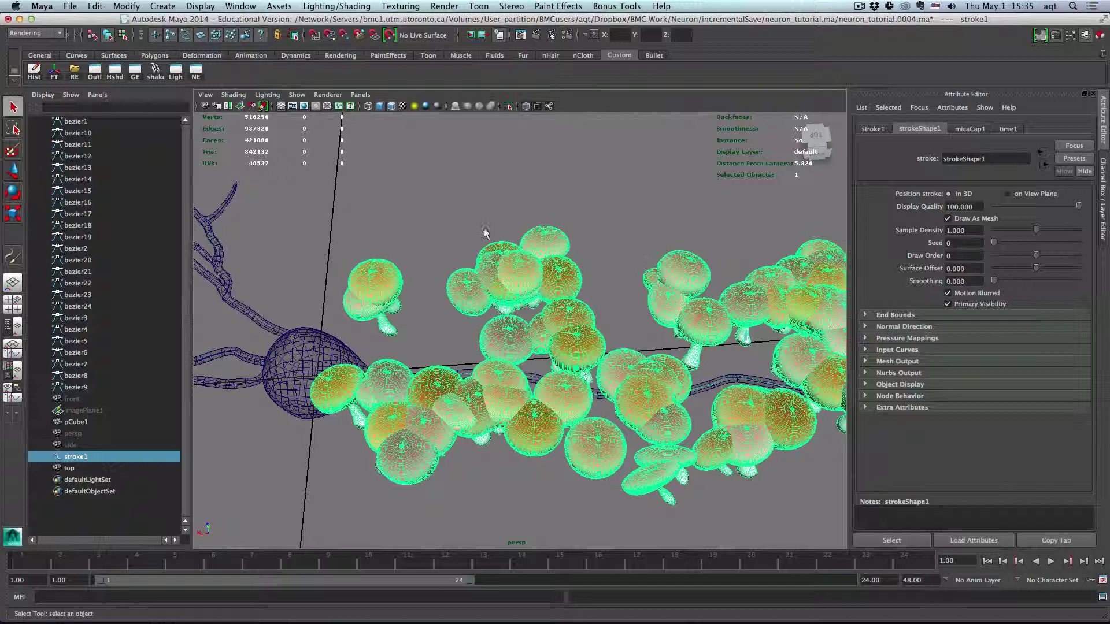
# Step: Select stroke1 with pCube1 and apply Paint Effects Make Collide, then view along the neuron
pyautogui.click(582, 375)
pyautogui.click(392, 278)
pyautogui.click(147, 457)
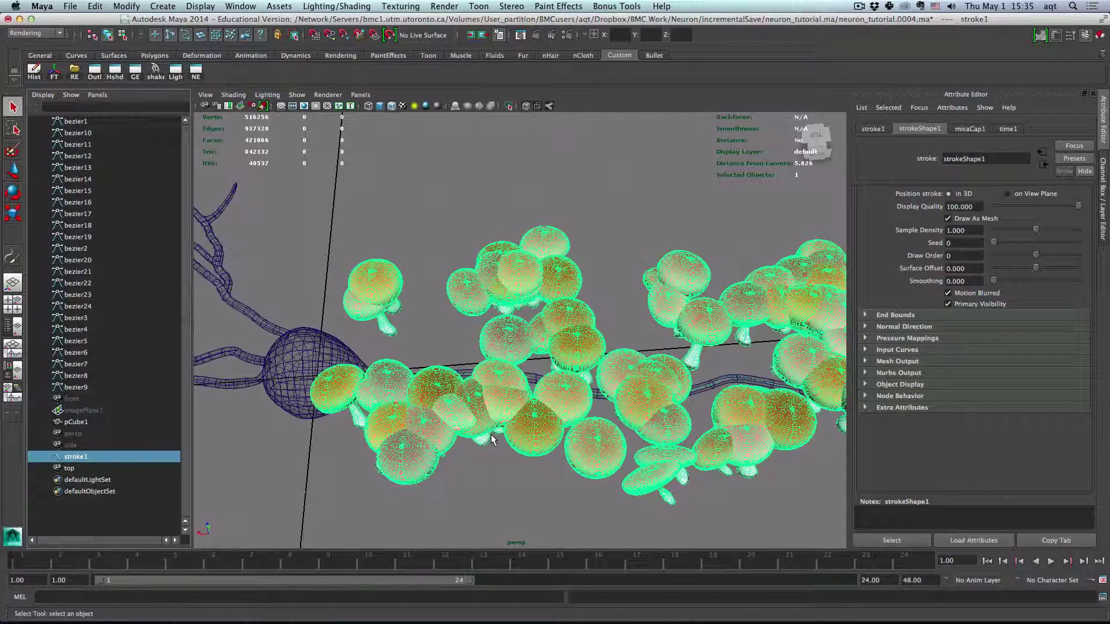
pyautogui.keyDown('shift'); pyautogui.click(301, 352); pyautogui.keyUp('shift')
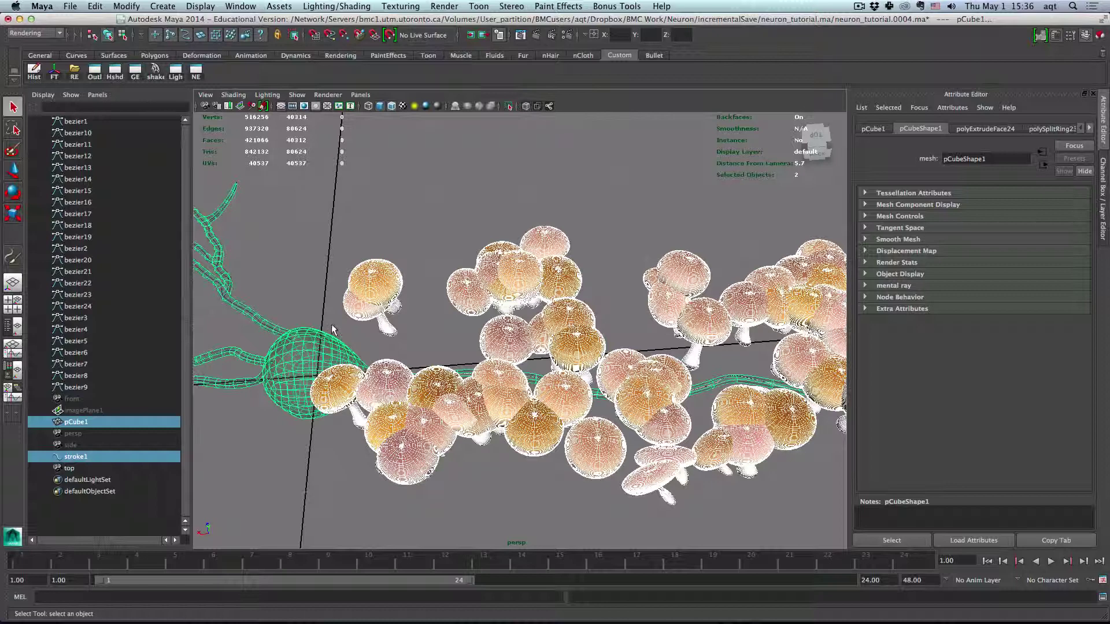
pyautogui.press('space')
pyautogui.click(437, 426)
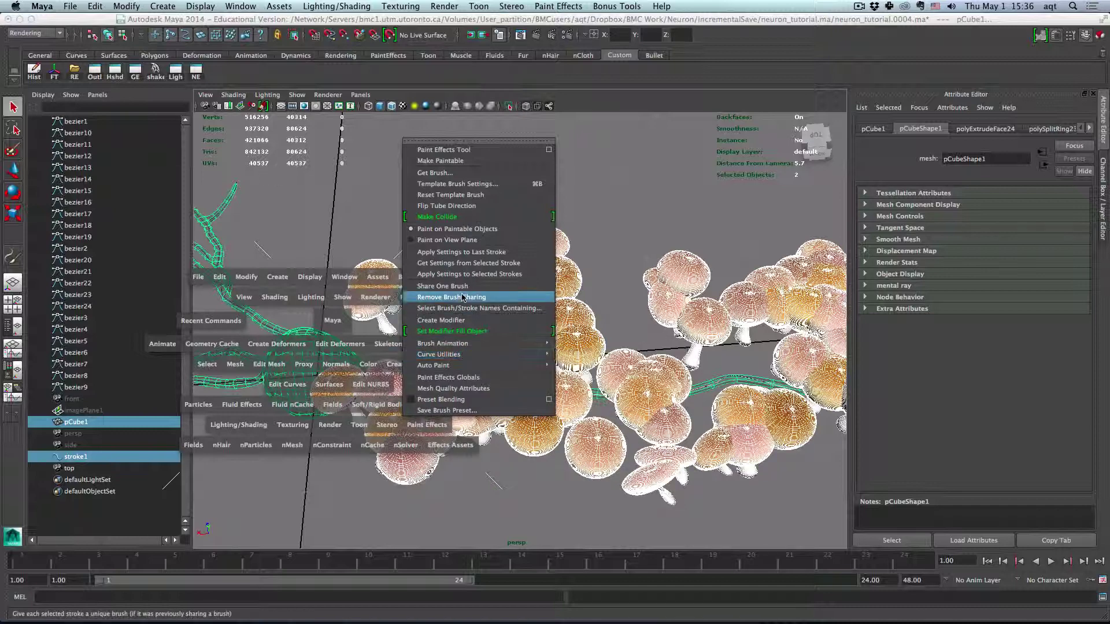
pyautogui.click(455, 217)
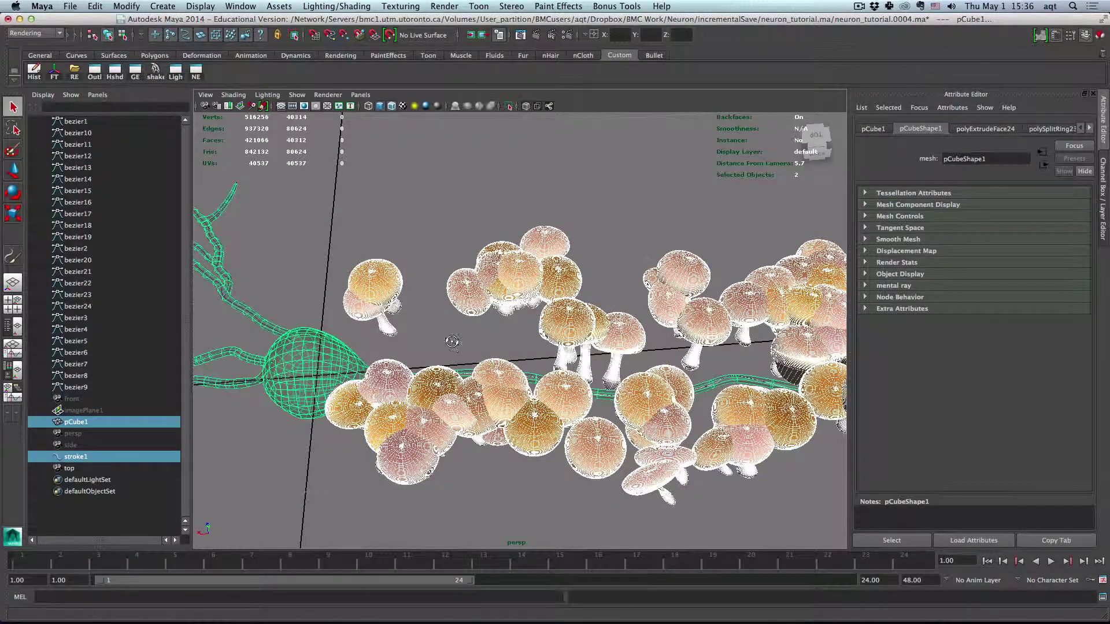
pyautogui.moveTo(453, 342)
pyautogui.keyDown('alt'); pyautogui.mouseDown()
pyautogui.moveTo(543, 337)
pyautogui.moveTo(525, 319)
pyautogui.mouseUp(); pyautogui.keyUp('alt')
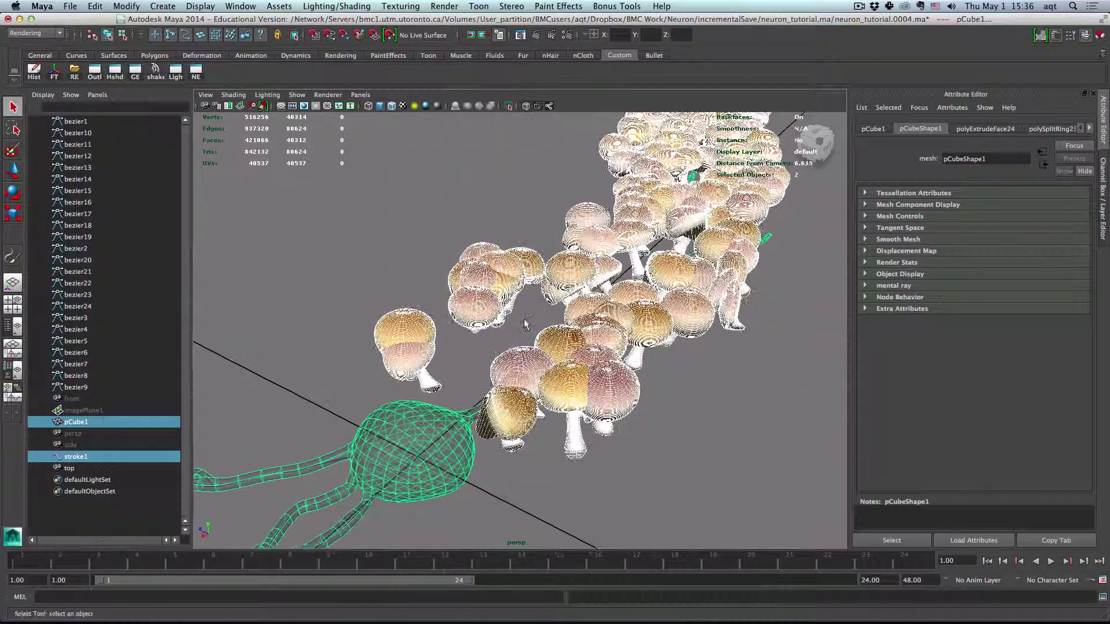
pyautogui.press('space')
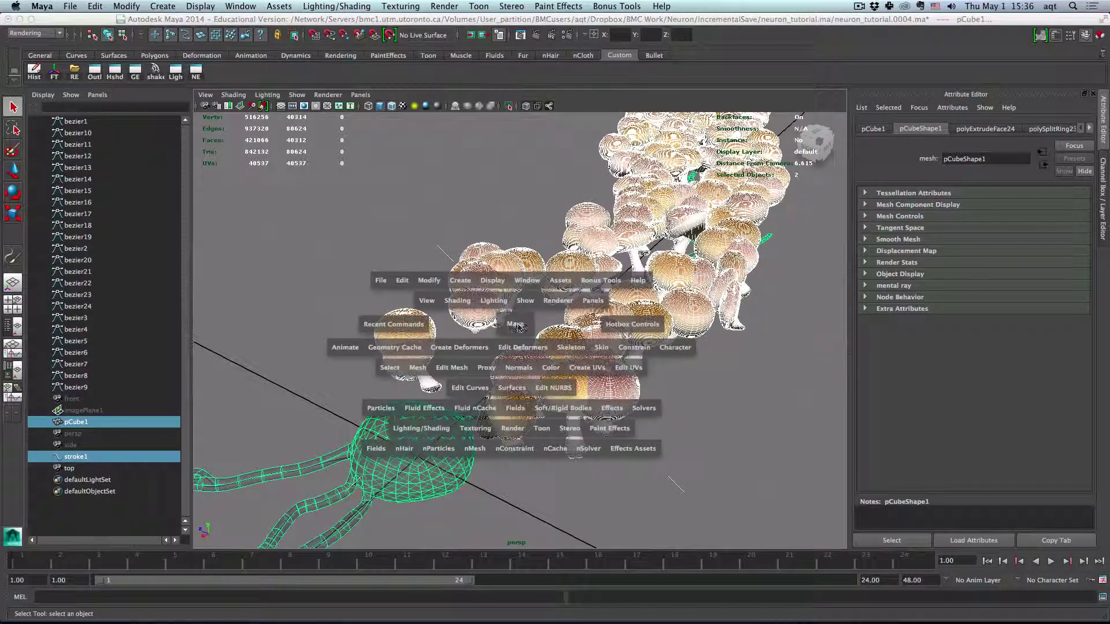
pyautogui.moveTo(611, 427); pyautogui.dragTo(642, 224)
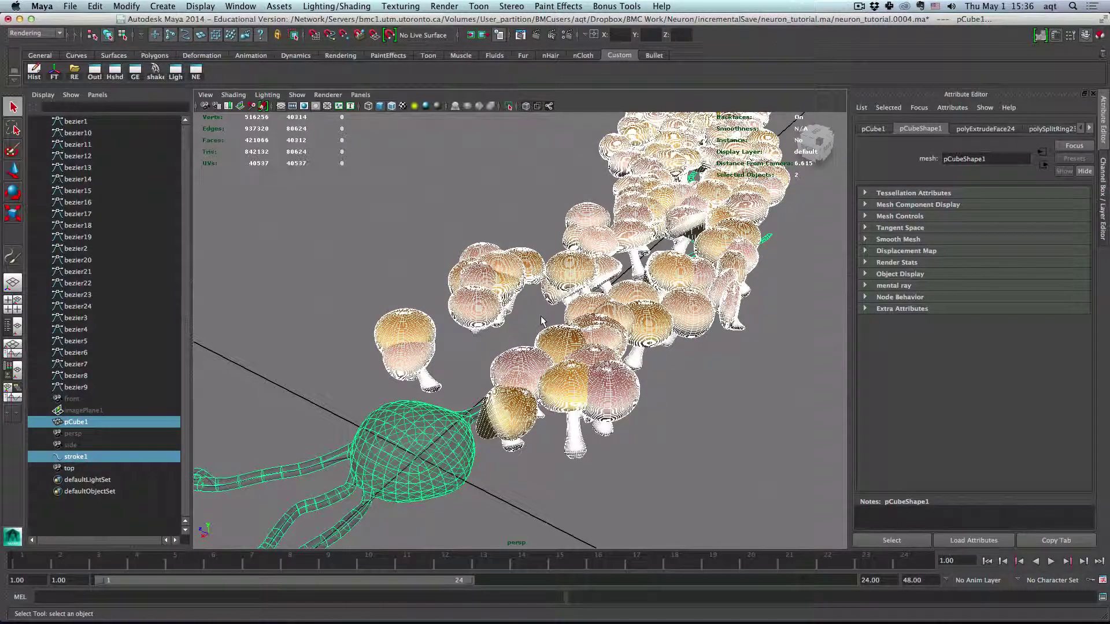
pyautogui.click(542, 321)
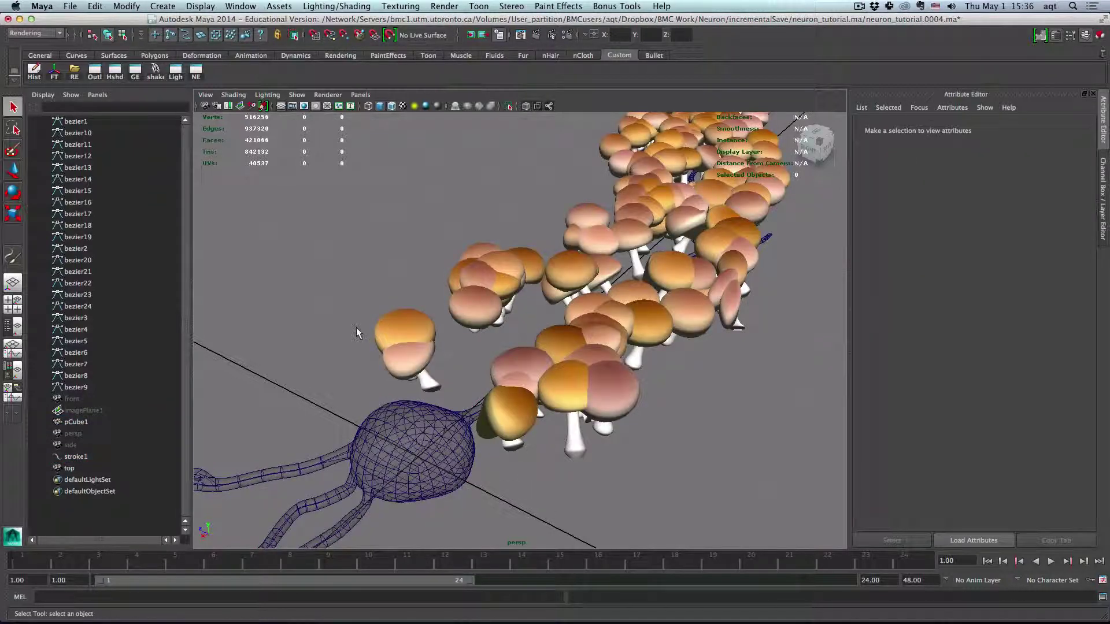
pyautogui.click(412, 330)
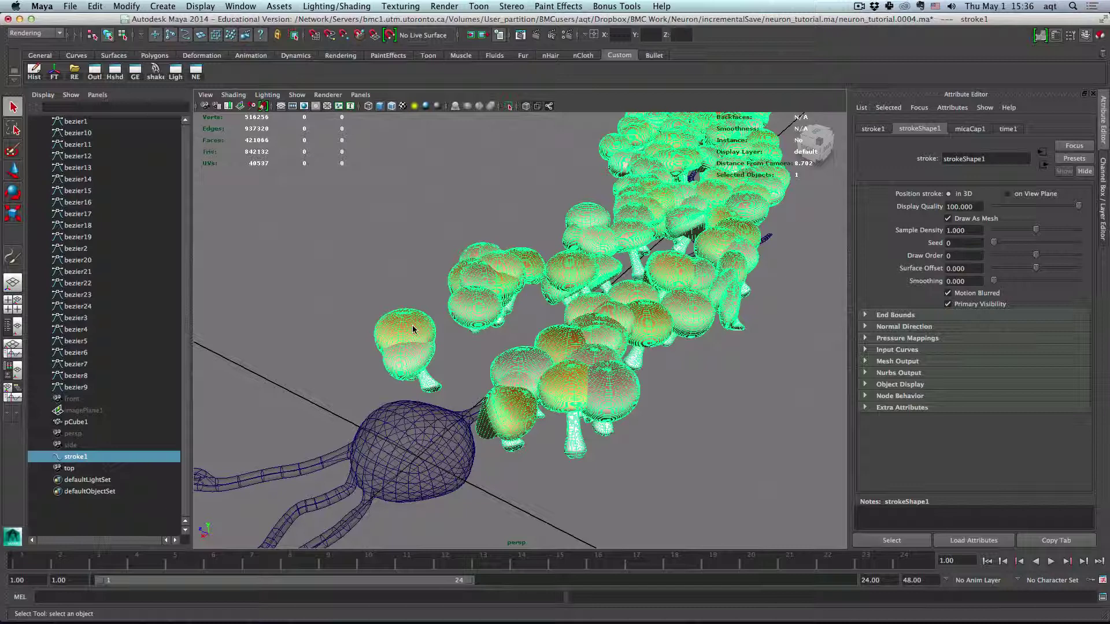
pyautogui.click(968, 129)
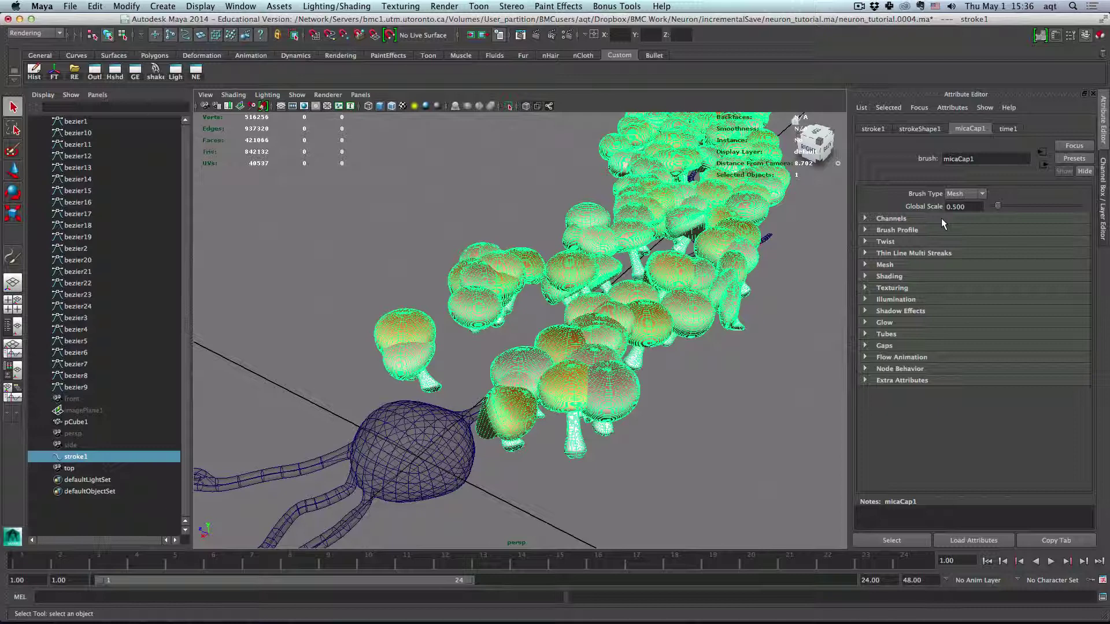
pyautogui.click(883, 336)
pyautogui.click(899, 369)
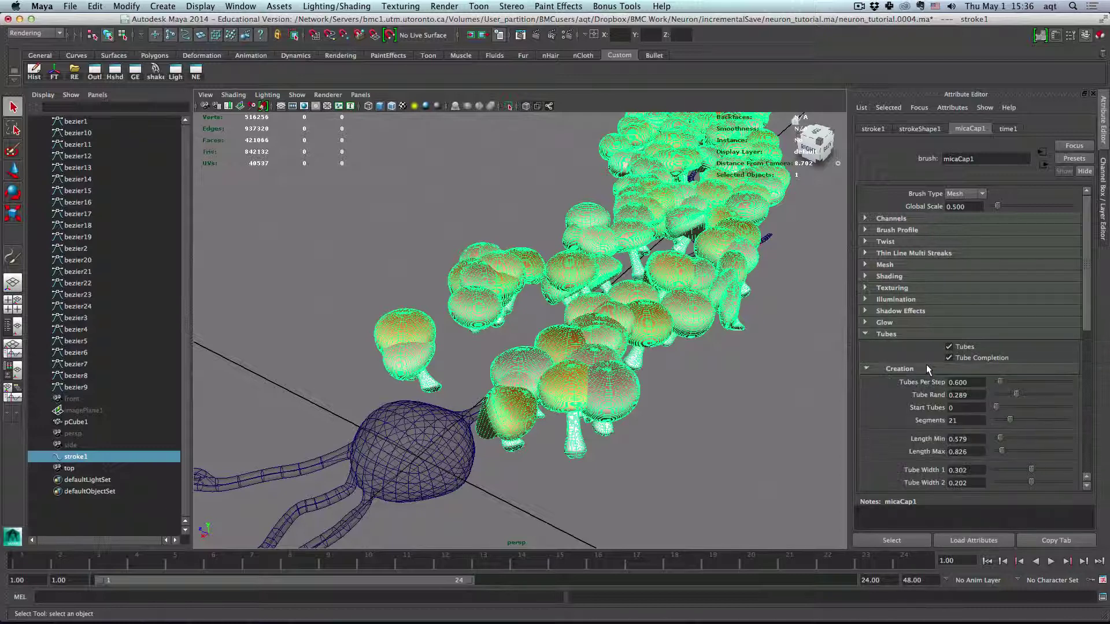
pyautogui.scroll(-3, 927, 366)
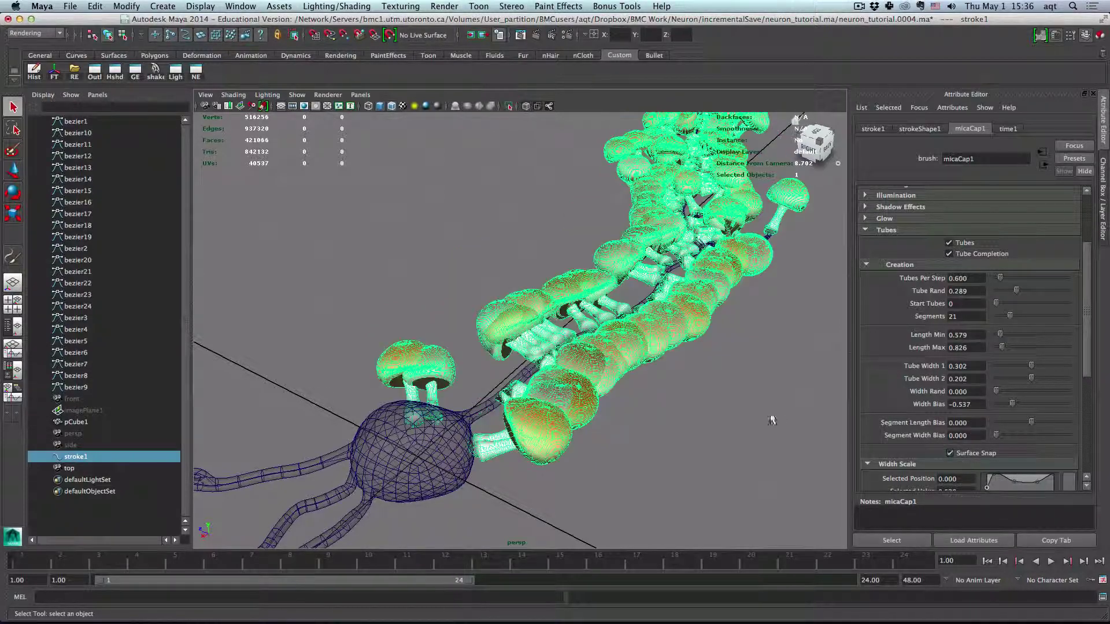
pyautogui.keyDown('alt'); pyautogui.moveTo(571, 321); pyautogui.dragTo(649, 347); pyautogui.keyUp('alt')
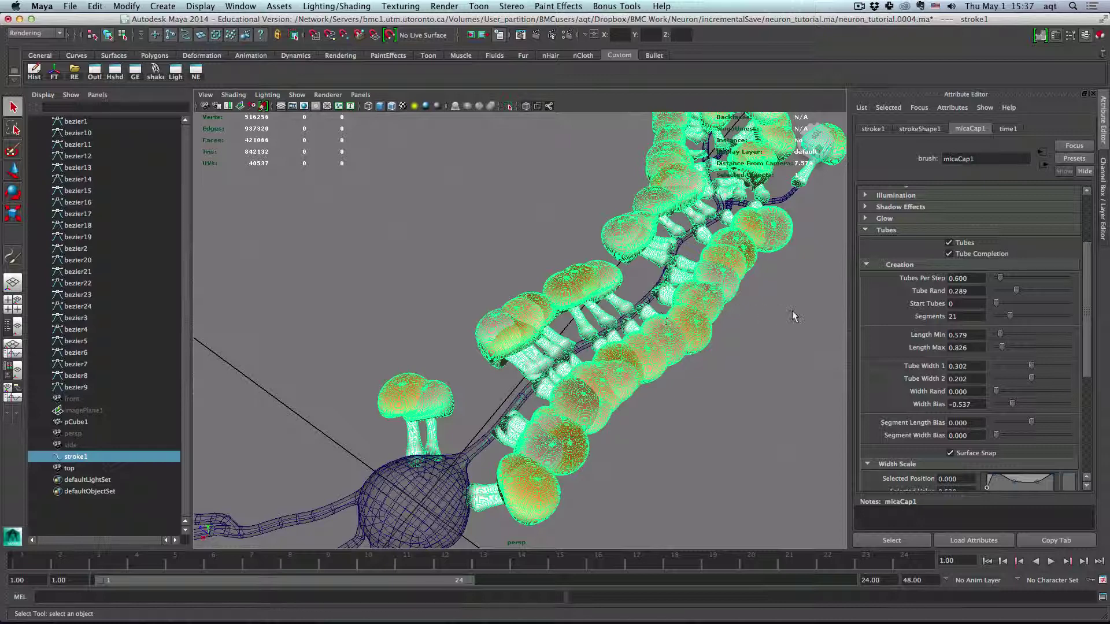
pyautogui.scroll(2, 885, 269)
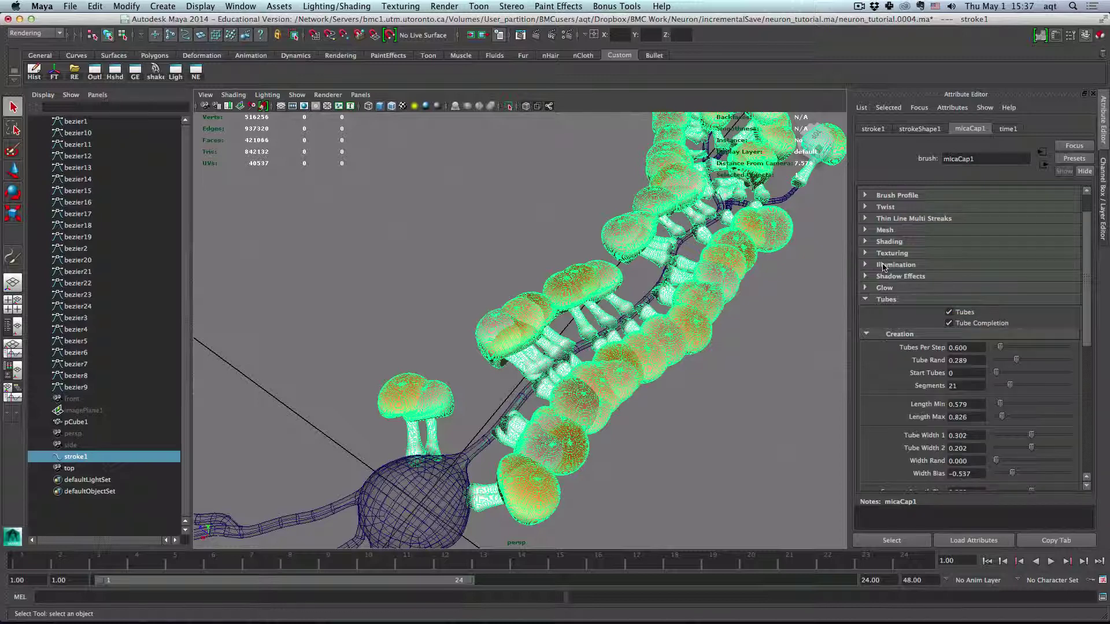
pyautogui.scroll(-2, 885, 269)
pyautogui.scroll(-2, 886, 269)
pyautogui.scroll(-1, 883, 268)
pyautogui.scroll(-1, 889, 295)
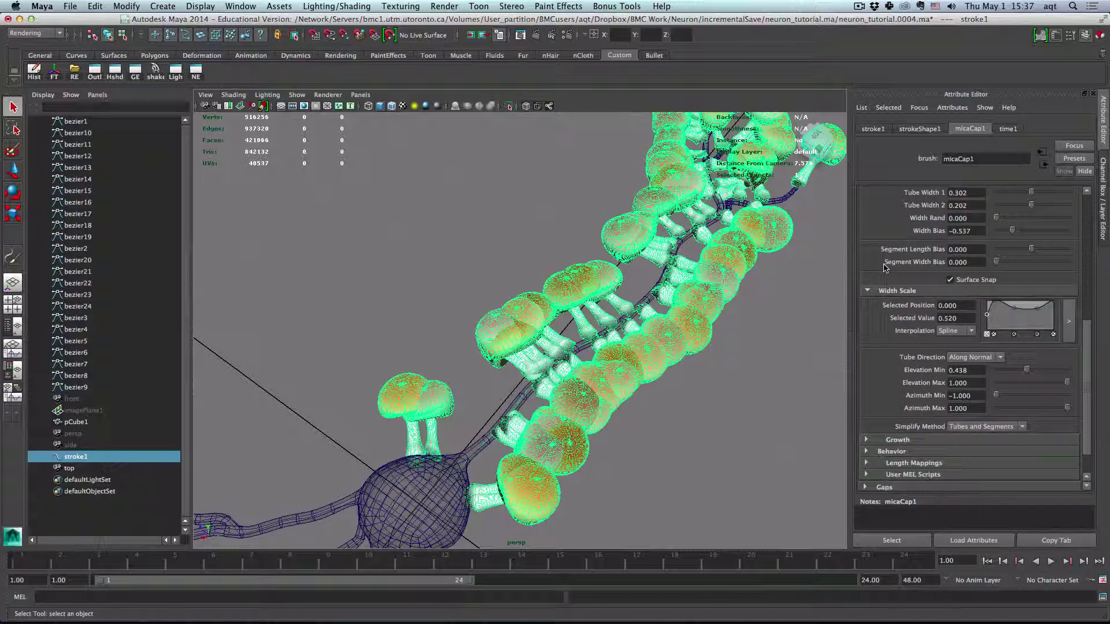
pyautogui.scroll(-3, 897, 338)
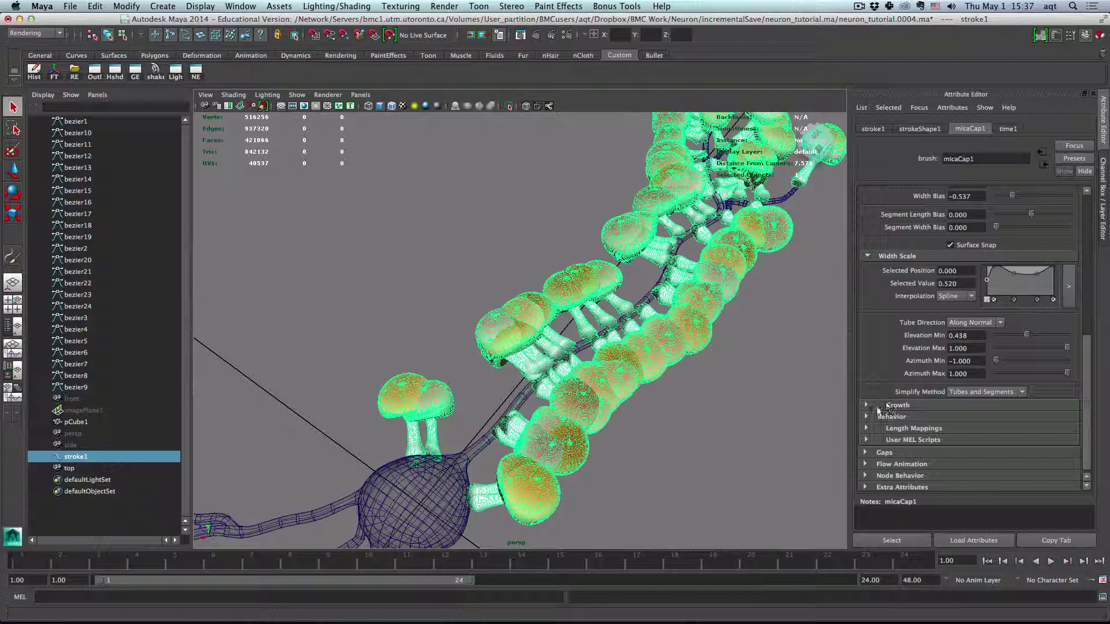
# Step: Turn off Growth > Flowers on micaCap1 and pop out the Width Scale ramp
pyautogui.click(885, 406)
pyautogui.scroll(-2, 885, 408)
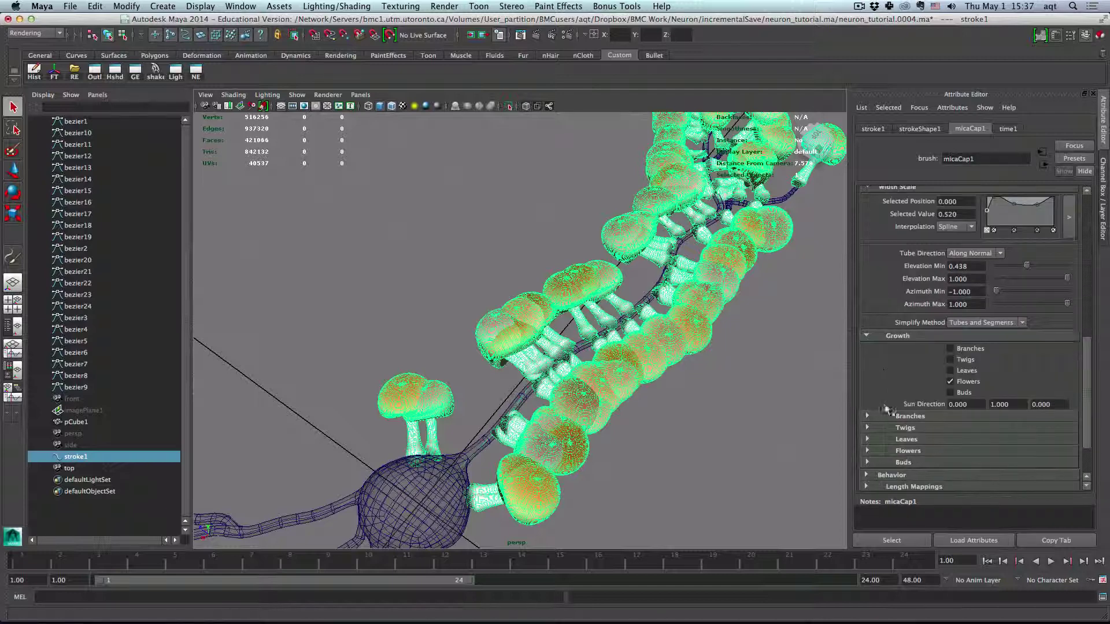
pyautogui.click(949, 382)
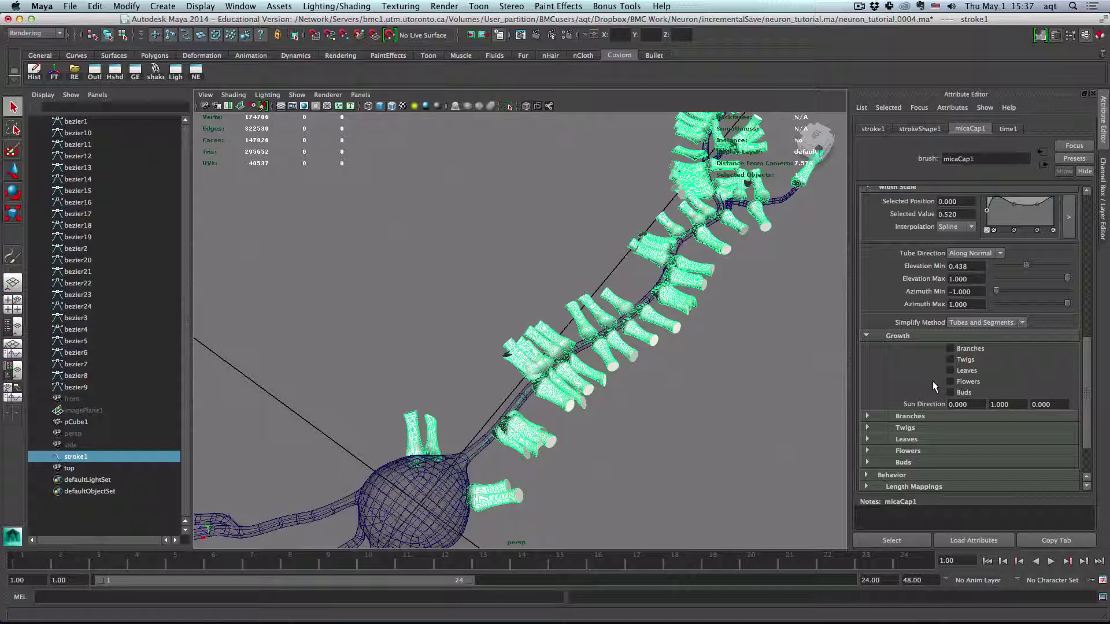
pyautogui.scroll(2, 934, 386)
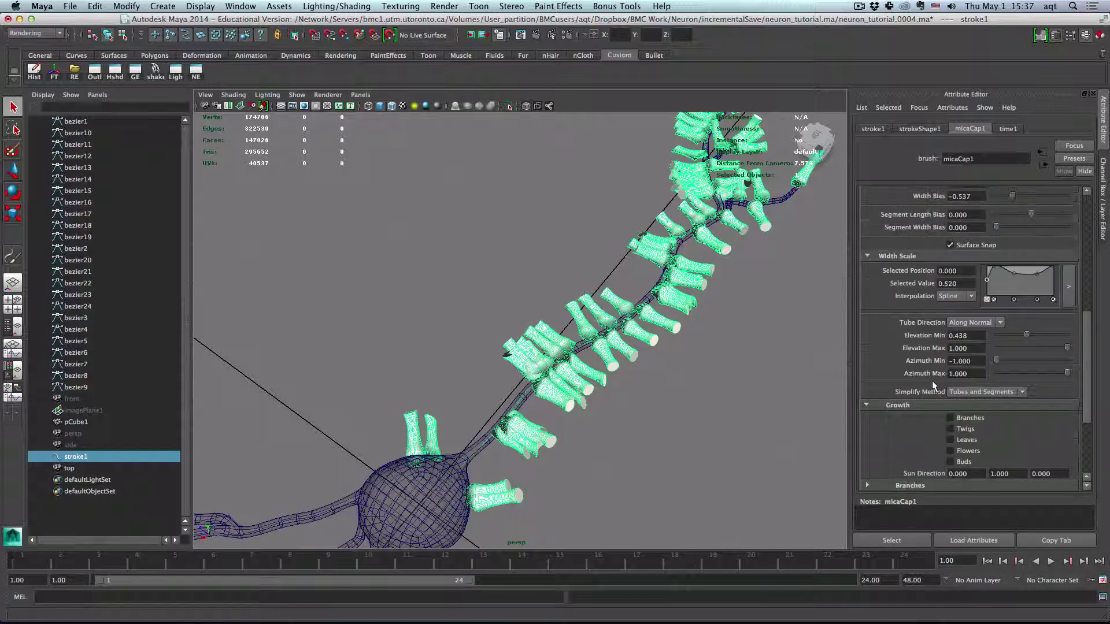
pyautogui.click(1068, 279)
# Step: Delete two extra width points, thin the tube base, and add a lowered point near the tip
pyautogui.moveTo(867, 428); pyautogui.dragTo(794, 380)
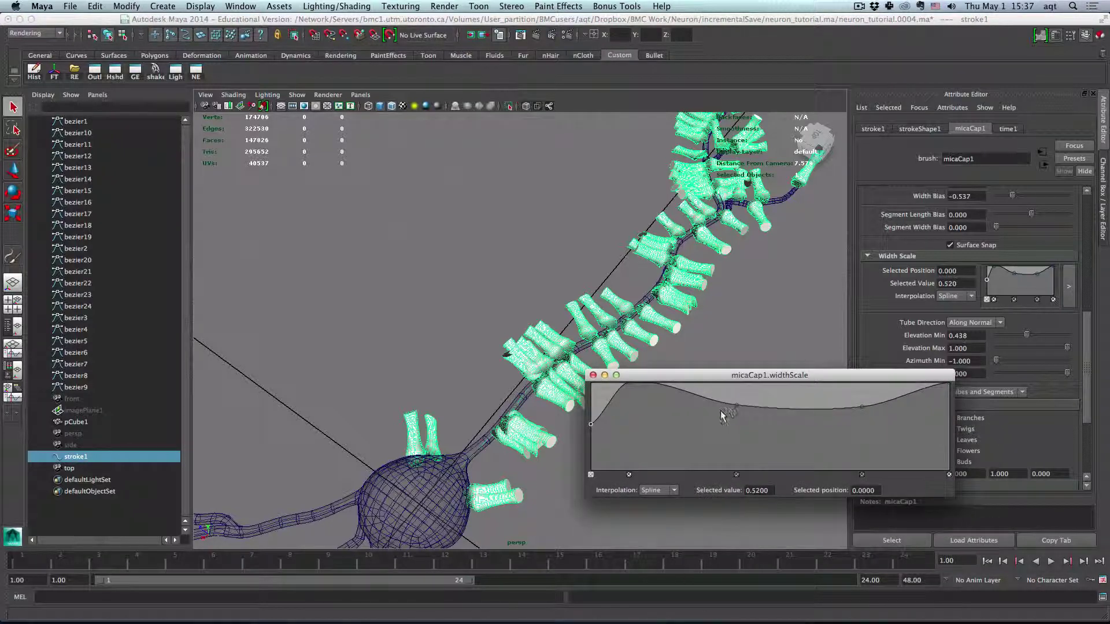
pyautogui.click(737, 475)
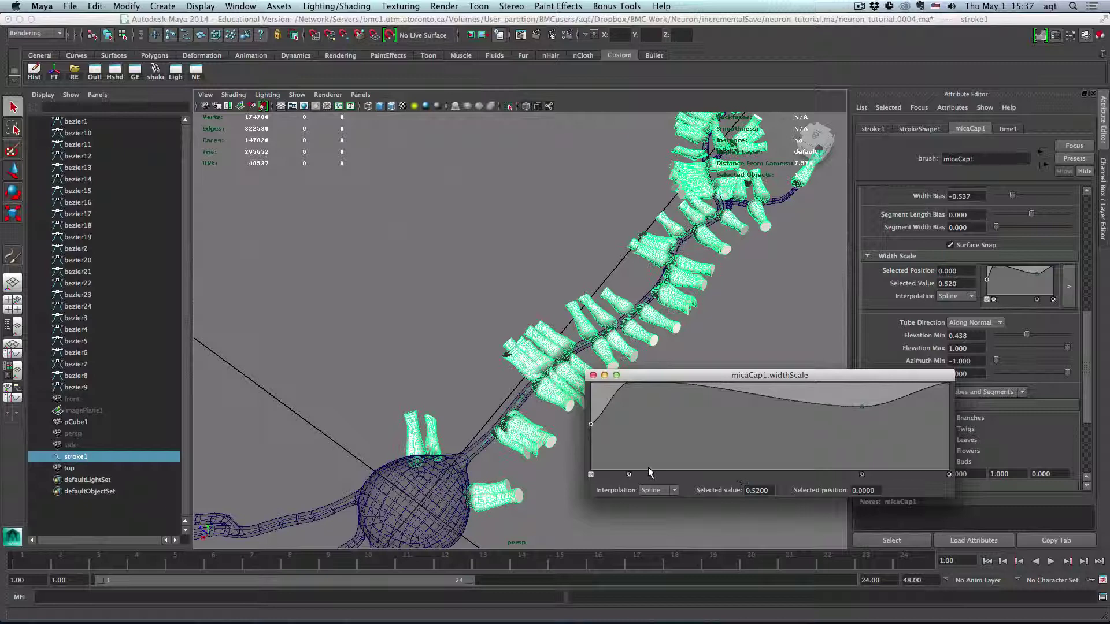
pyautogui.click(629, 475)
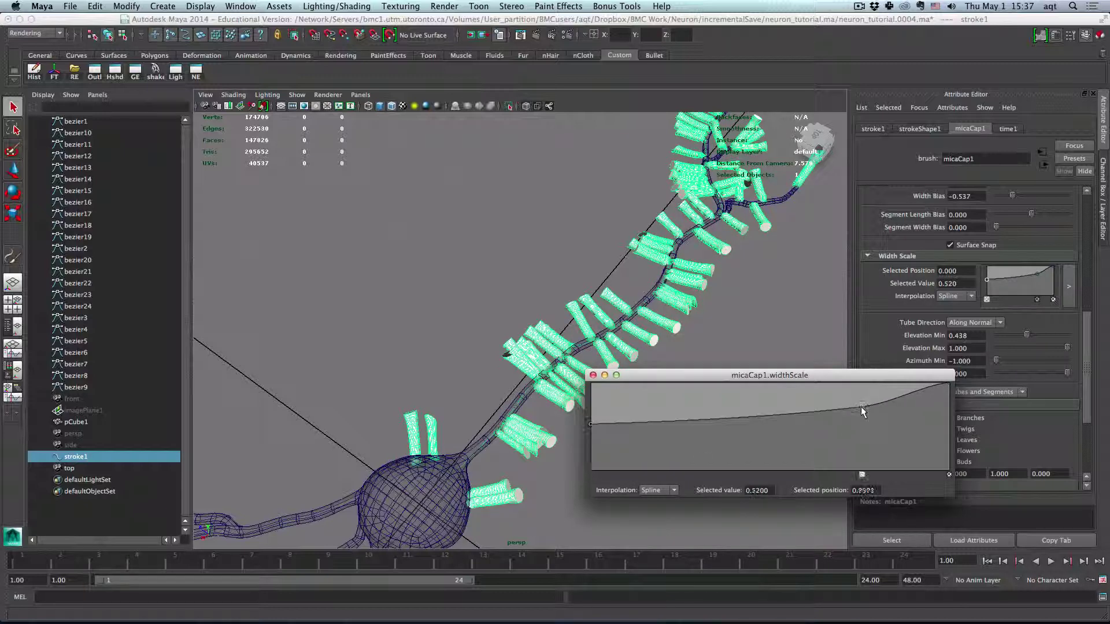
pyautogui.moveTo(861, 406); pyautogui.dragTo(855, 431)
pyautogui.scroll(5, 707, 298)
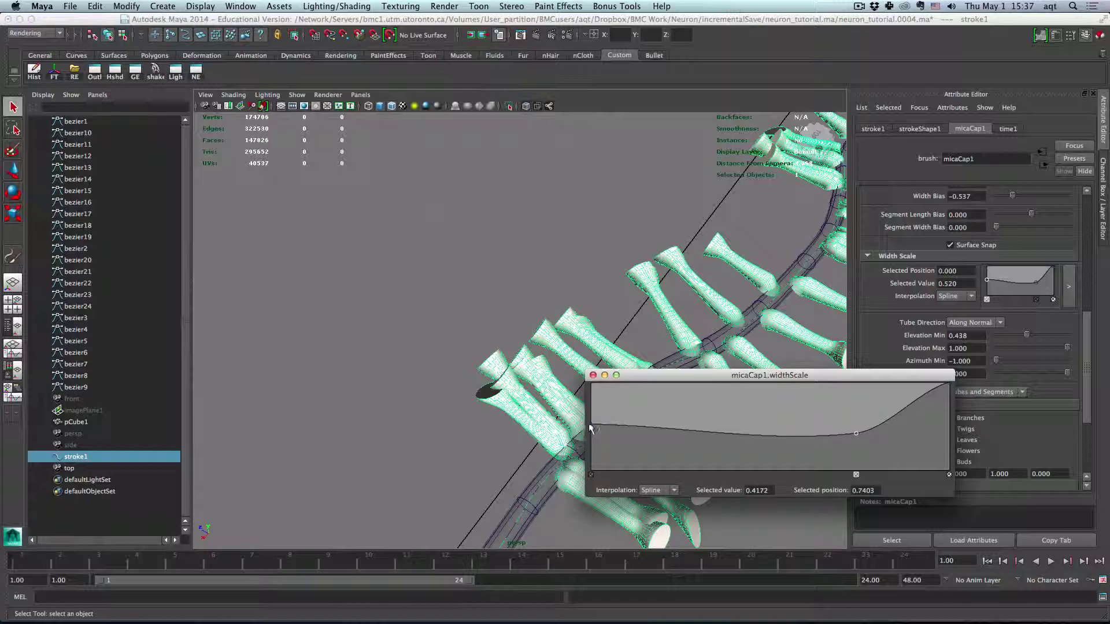
pyautogui.moveTo(591, 425); pyautogui.dragTo(590, 445)
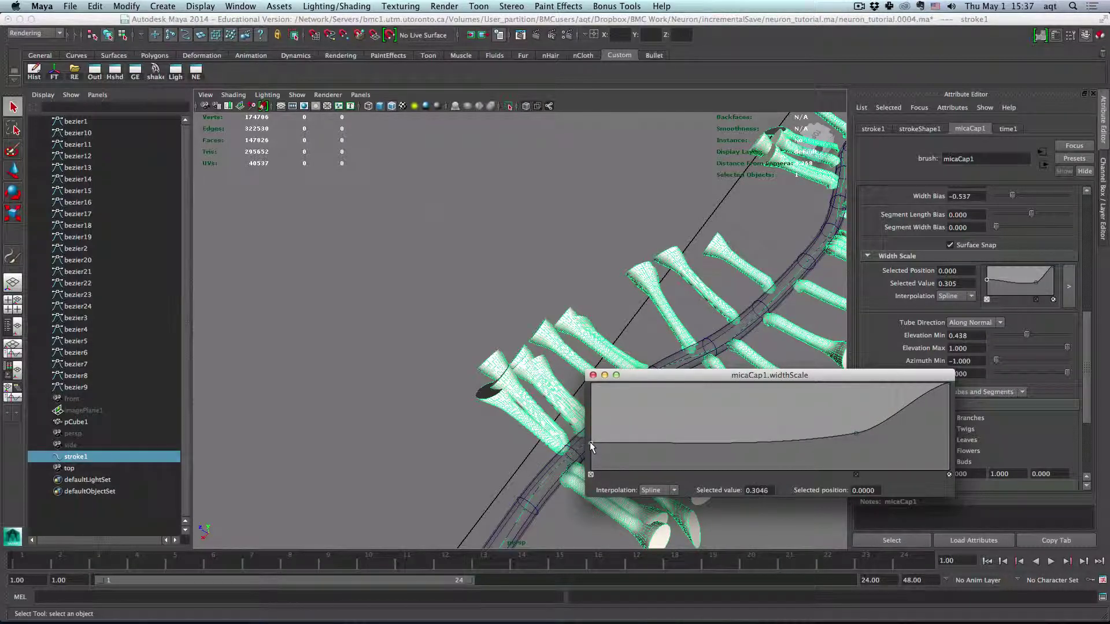
pyautogui.moveTo(591, 444); pyautogui.dragTo(593, 448)
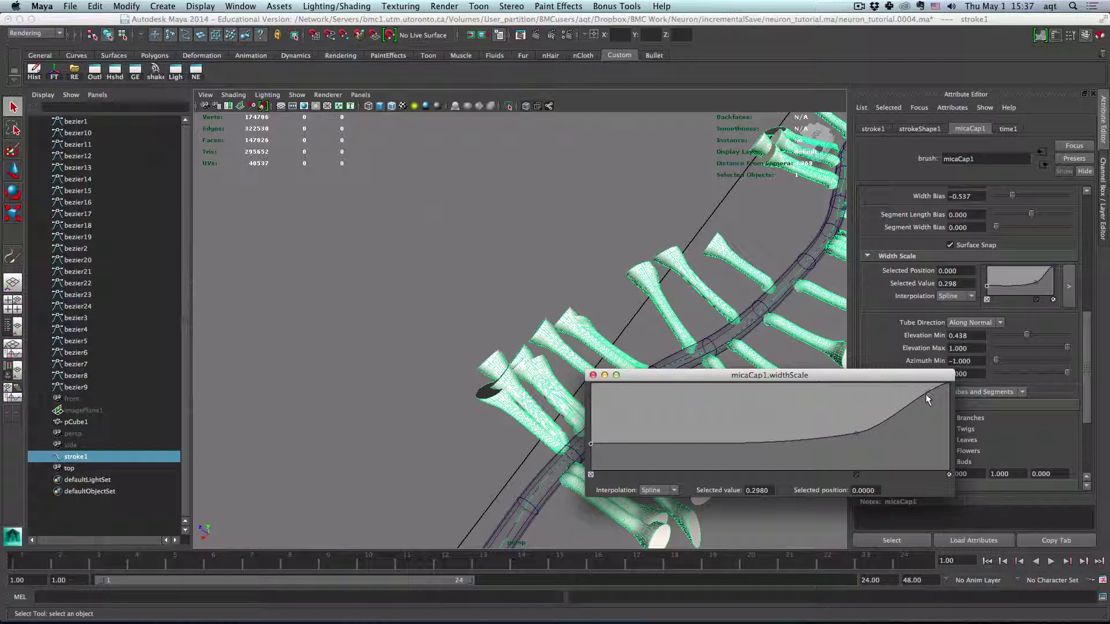
pyautogui.moveTo(925, 393); pyautogui.dragTo(920, 377)
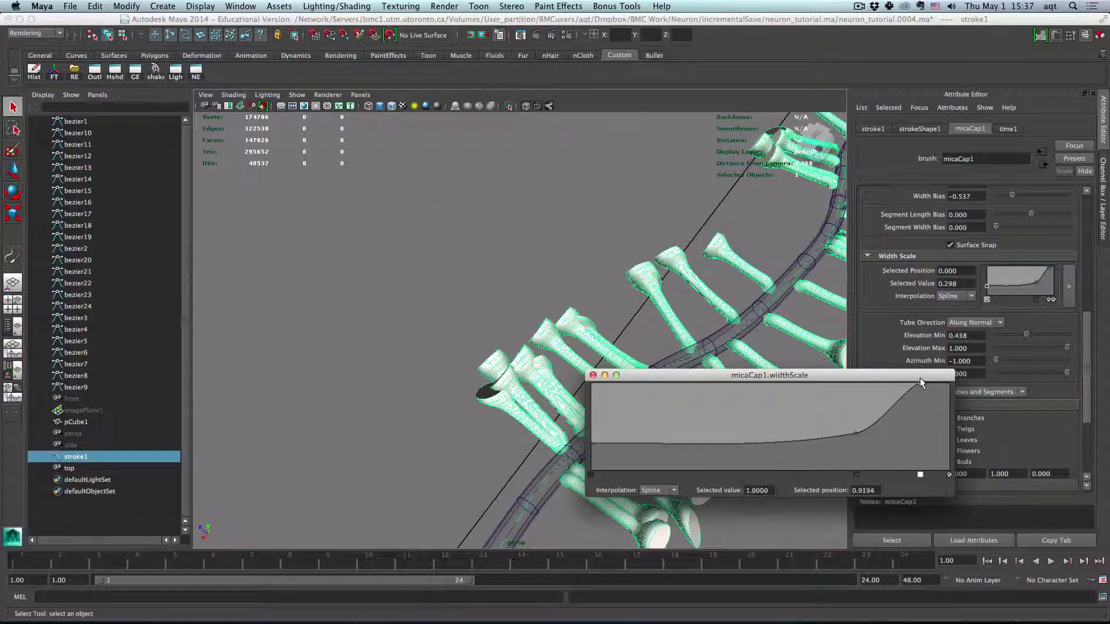
pyautogui.moveTo(949, 383); pyautogui.dragTo(927, 387)
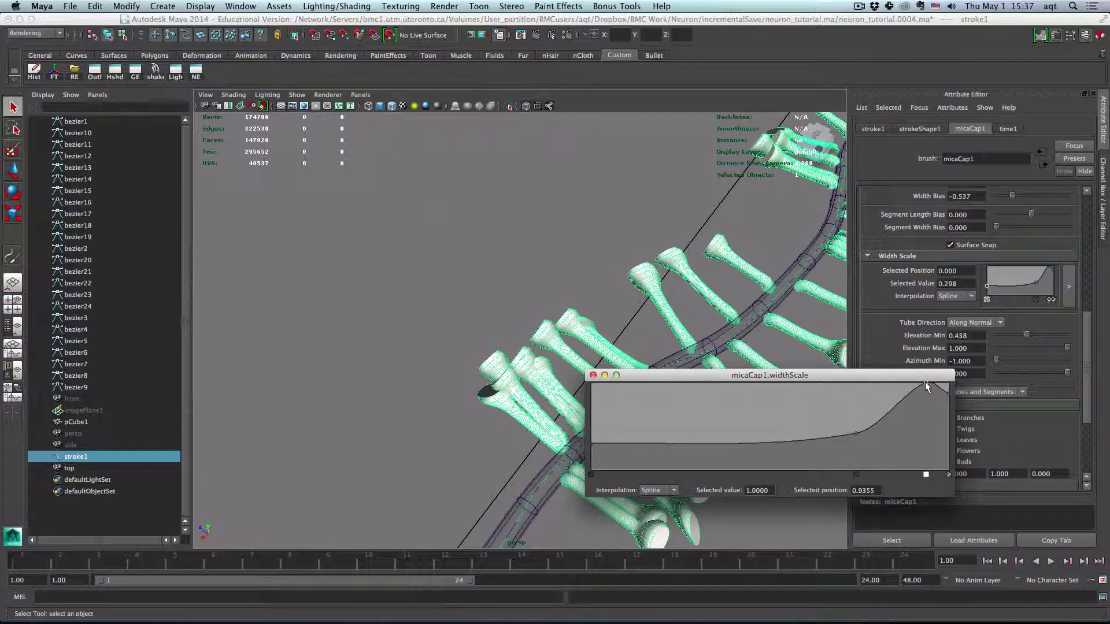
# Step: Set the tip, middle and top width points to Smooth interpolation
pyautogui.click(948, 392)
pyautogui.click(656, 491)
pyautogui.click(653, 516)
pyautogui.click(858, 431)
pyautogui.click(665, 494)
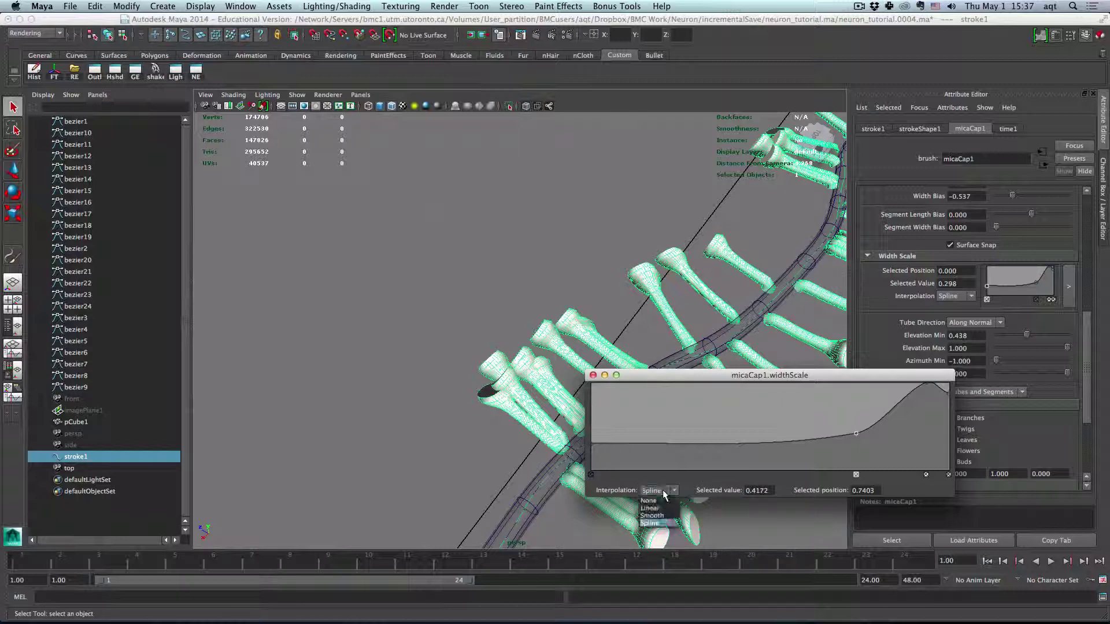
pyautogui.click(661, 517)
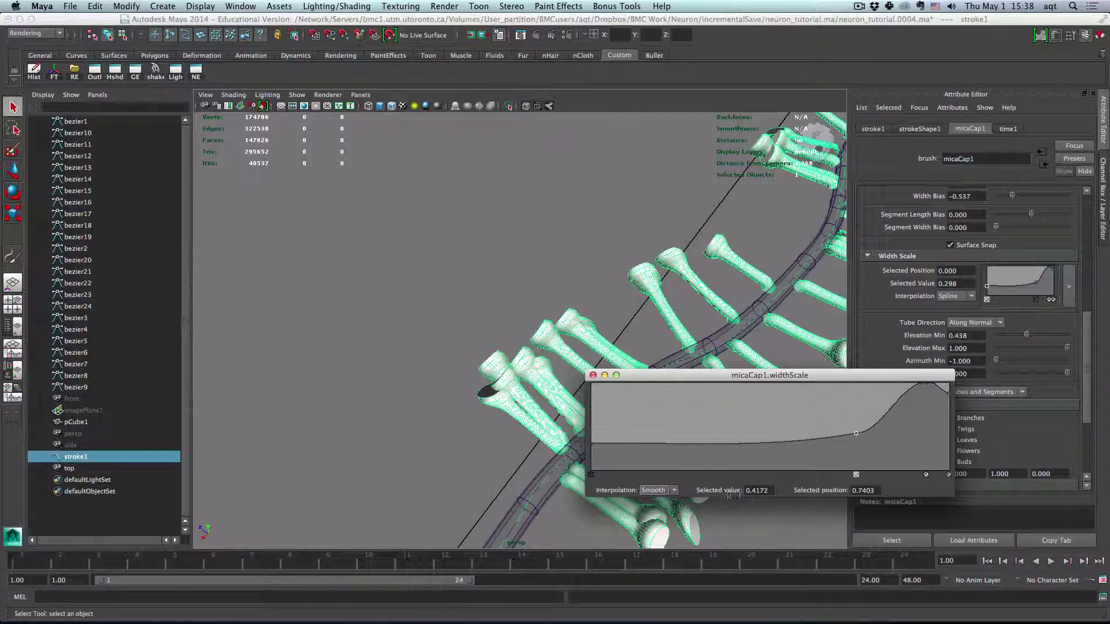
pyautogui.click(927, 383)
pyautogui.click(659, 492)
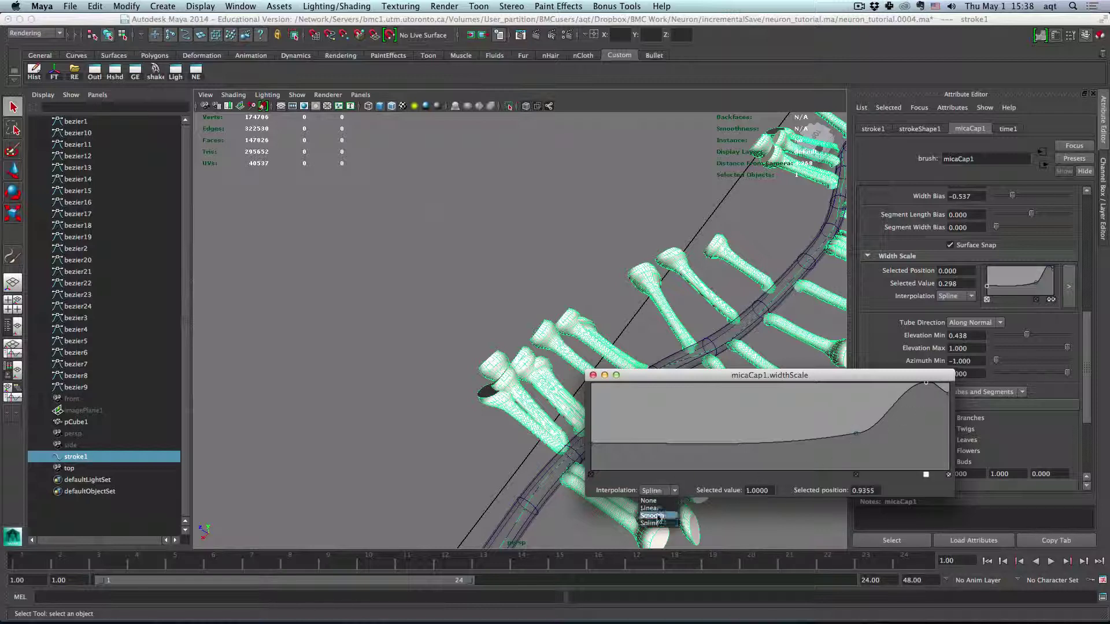
pyautogui.click(657, 516)
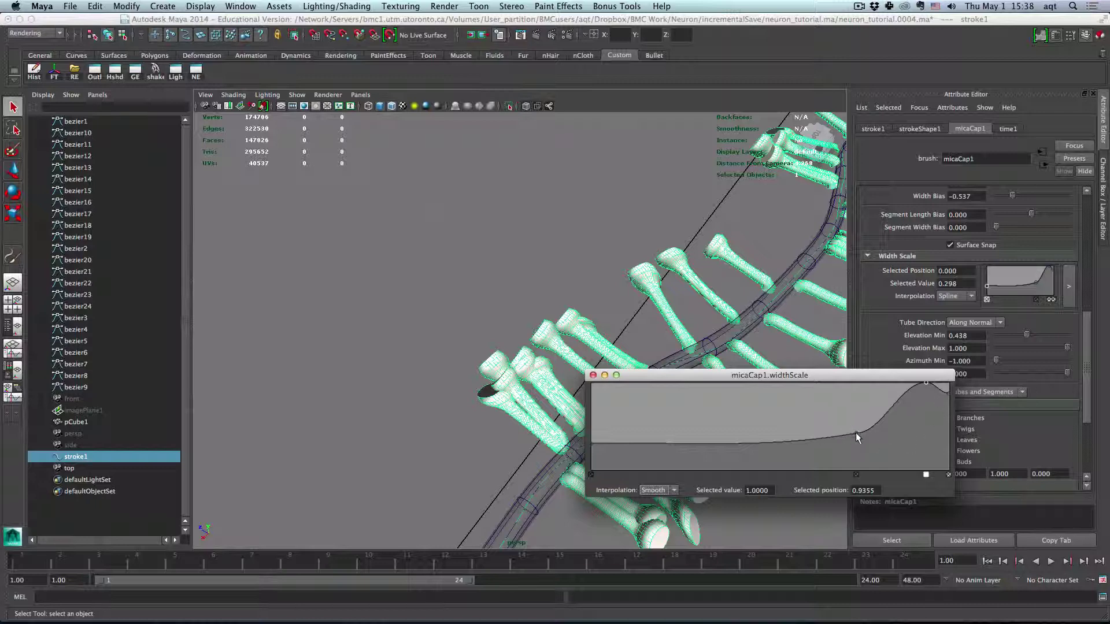
# Step: Move the flare toward the base, adding smooth base and pre-flare width points
pyautogui.moveTo(856, 432); pyautogui.dragTo(823, 443)
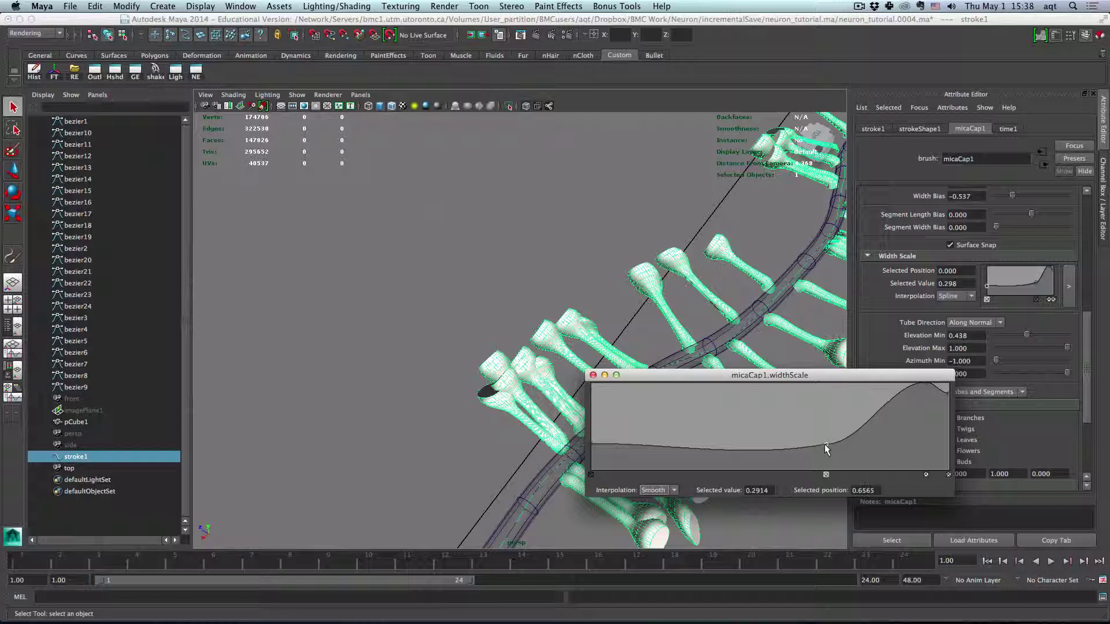
pyautogui.moveTo(716, 249)
pyautogui.keyDown('alt'); pyautogui.mouseDown()
pyautogui.moveTo(676, 244)
pyautogui.moveTo(587, 306)
pyautogui.mouseUp(); pyautogui.keyUp('alt')
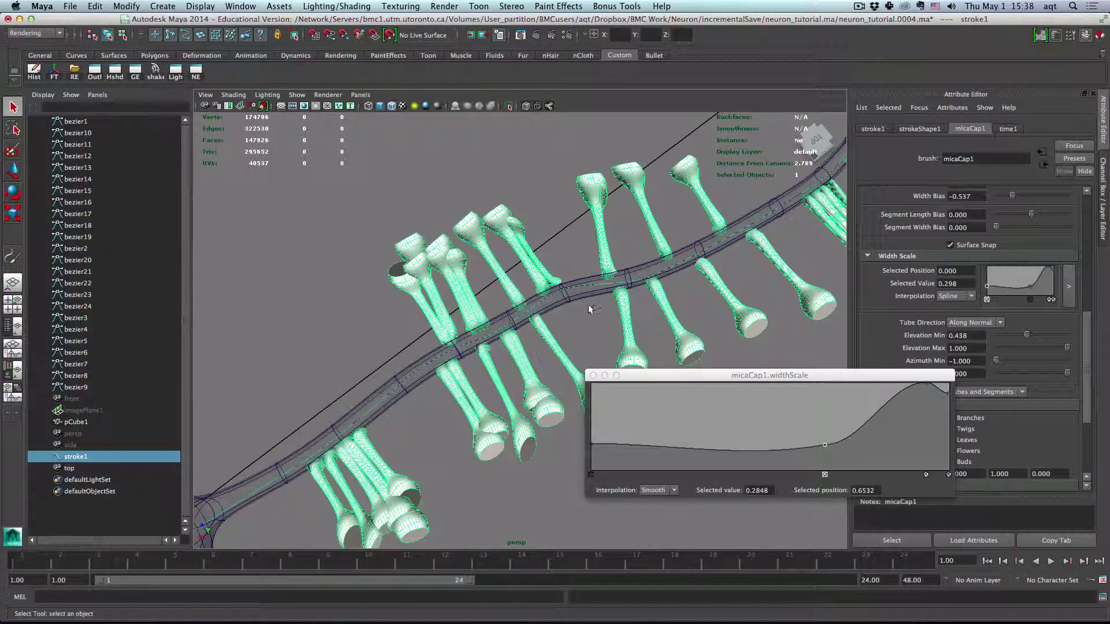
pyautogui.click(590, 446)
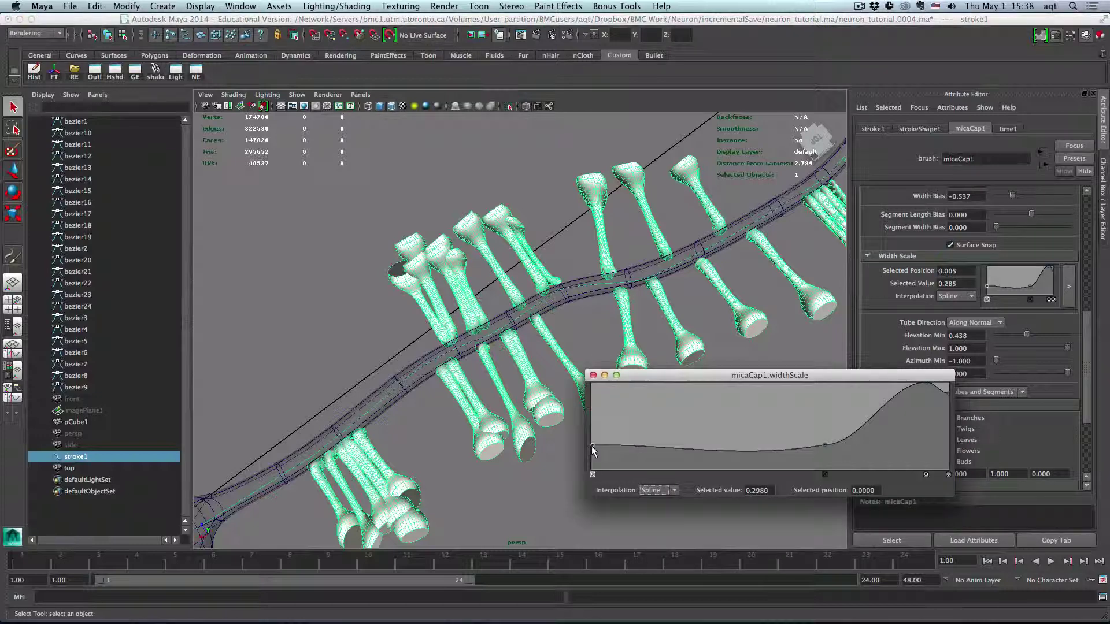
pyautogui.click(824, 448)
pyautogui.moveTo(823, 446); pyautogui.dragTo(825, 448)
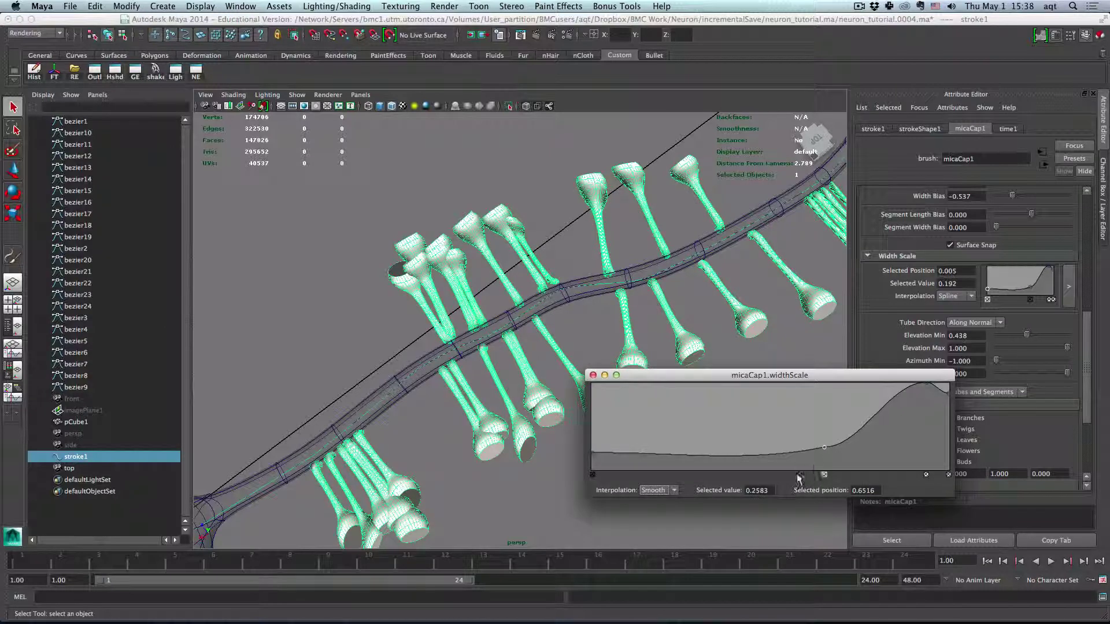
pyautogui.click(656, 490)
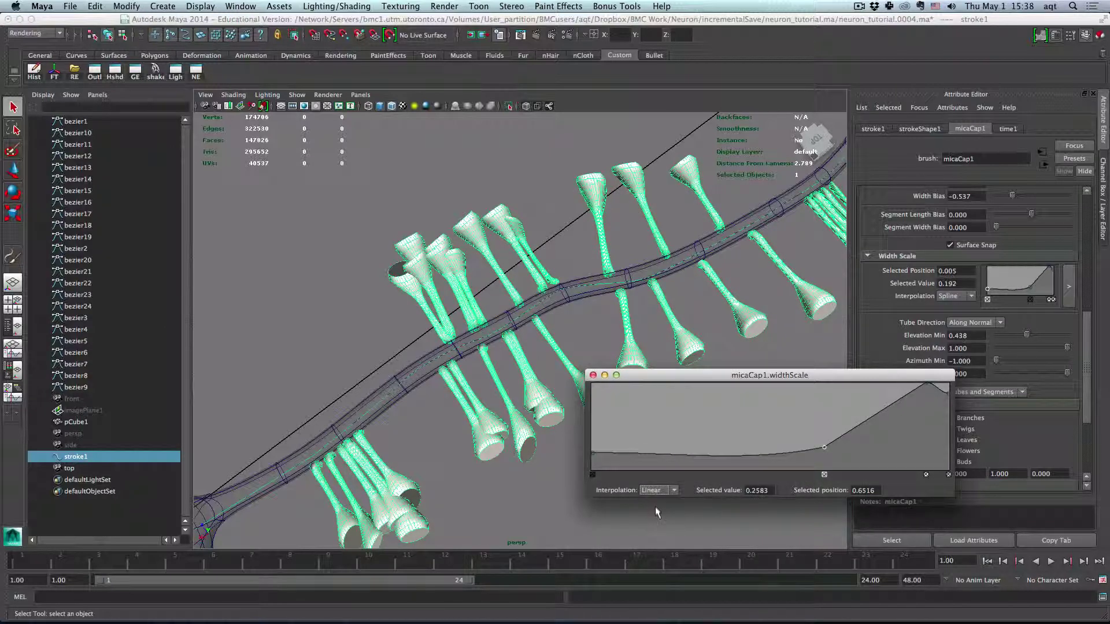
pyautogui.click(660, 493)
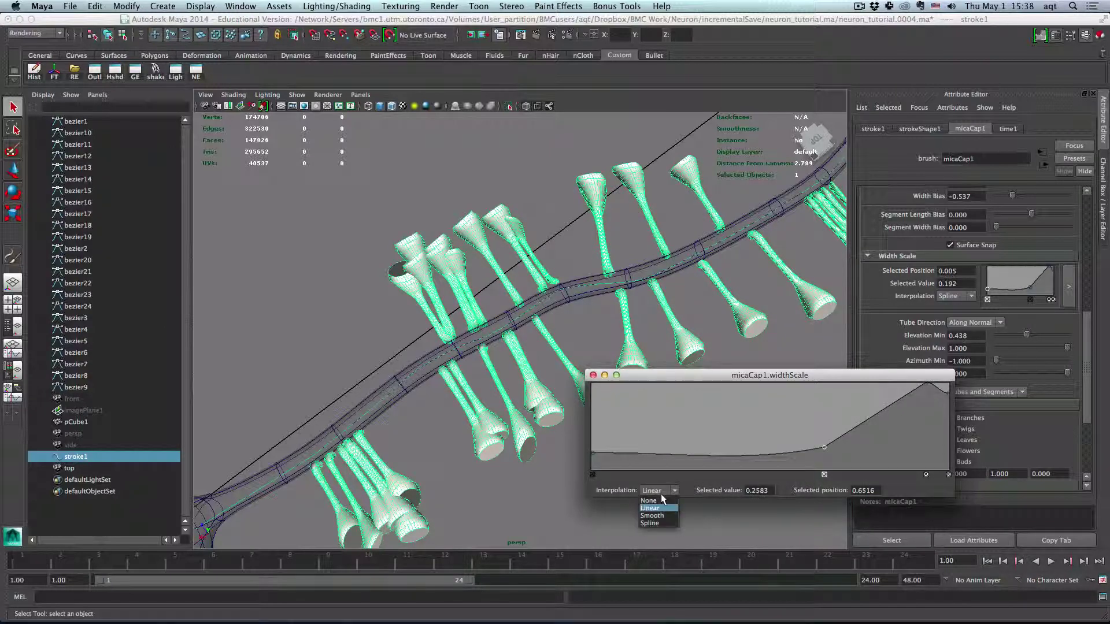
pyautogui.click(660, 524)
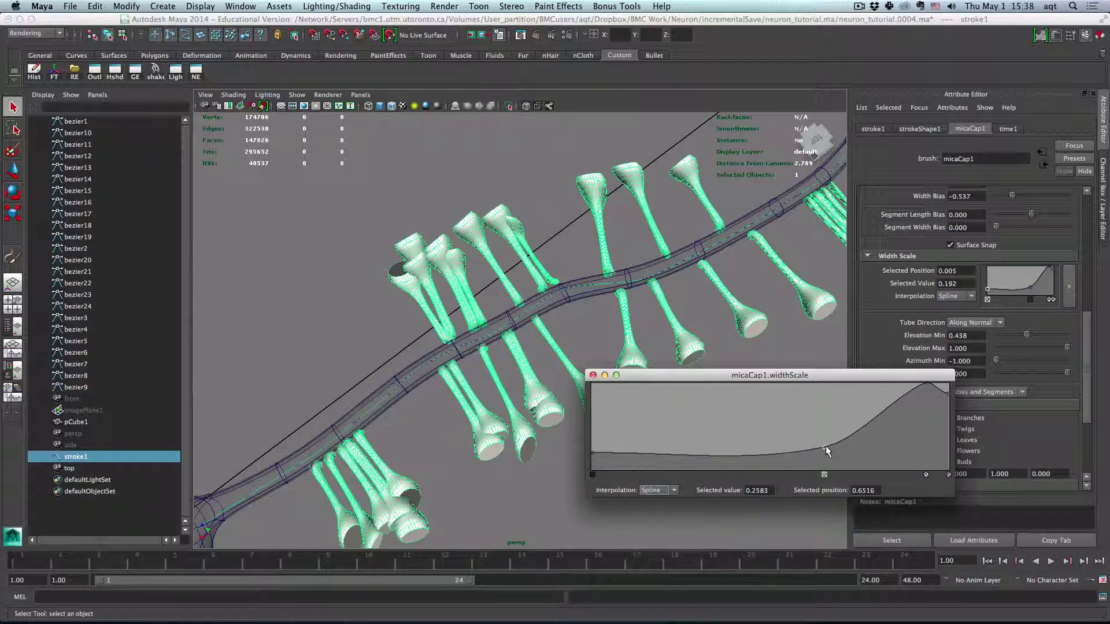
# Step: Add a smooth end point just after the peak so the width drops slightly
pyautogui.click(923, 385)
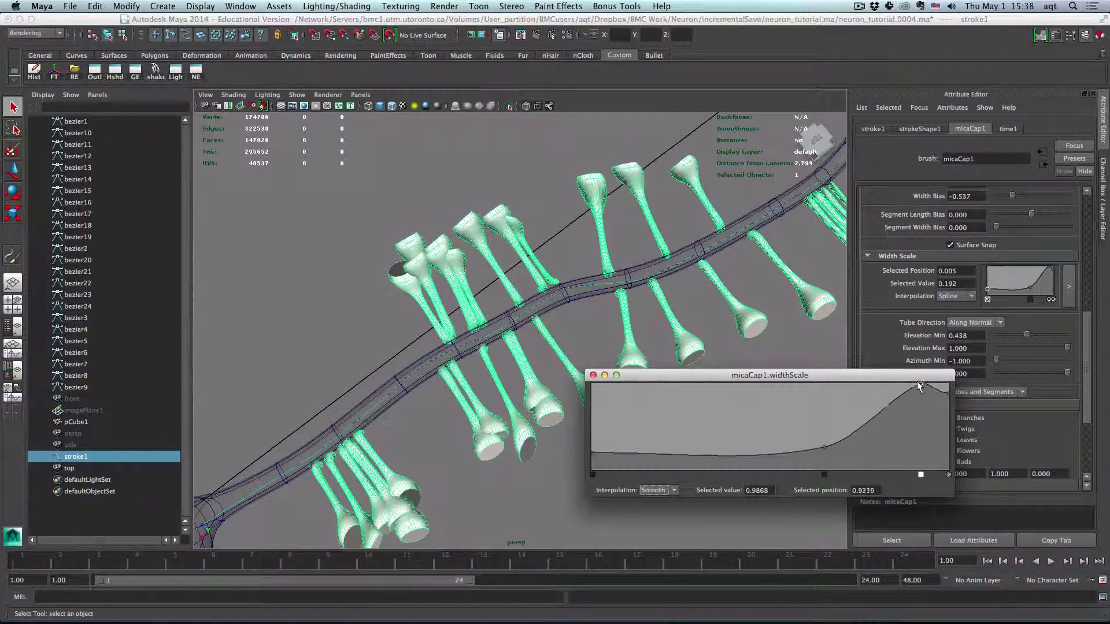
pyautogui.click(948, 392)
pyautogui.moveTo(948, 392); pyautogui.dragTo(946, 402)
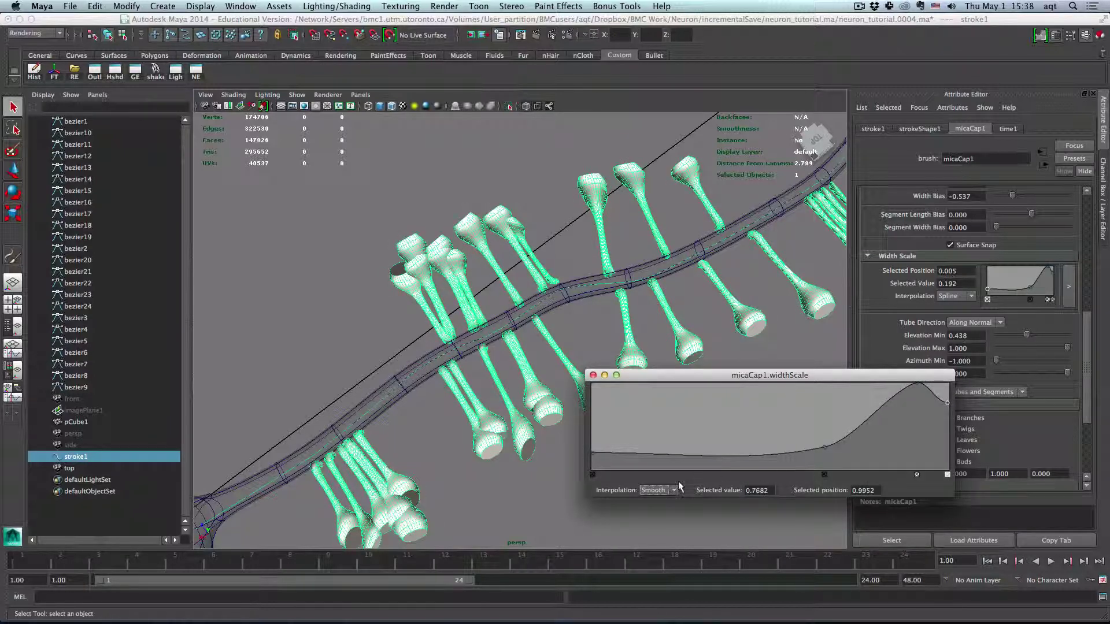
pyautogui.click(657, 490)
pyautogui.click(664, 491)
pyautogui.click(663, 519)
pyautogui.moveTo(947, 402); pyautogui.dragTo(936, 393)
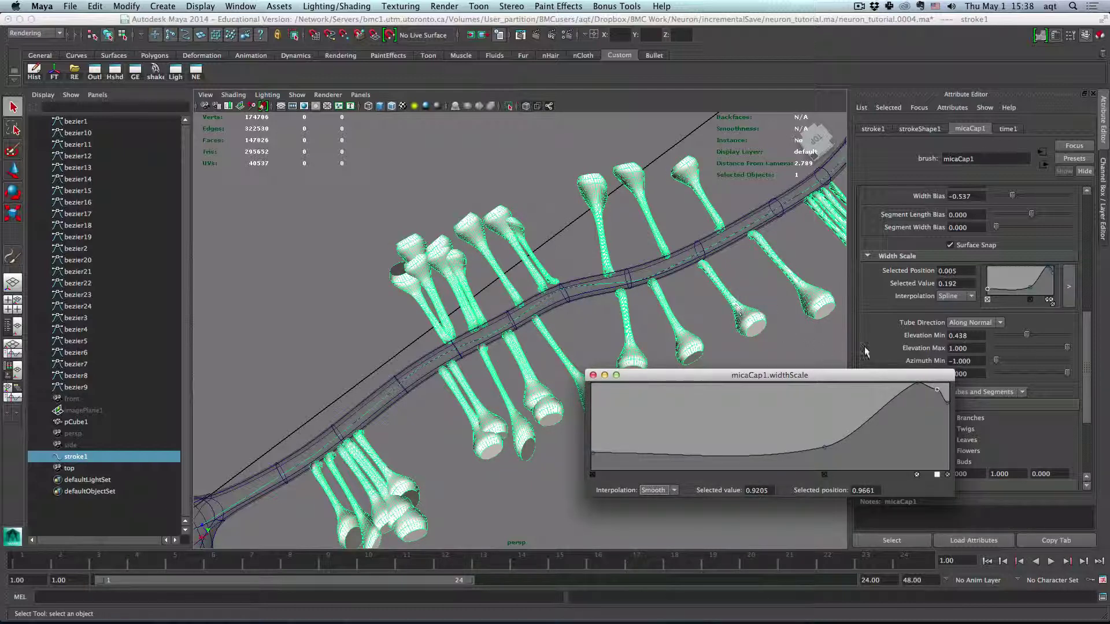
# Step: Enter 0.1 for Brush Profile Global Scale to shrink the spines, then deselect
pyautogui.click(593, 375)
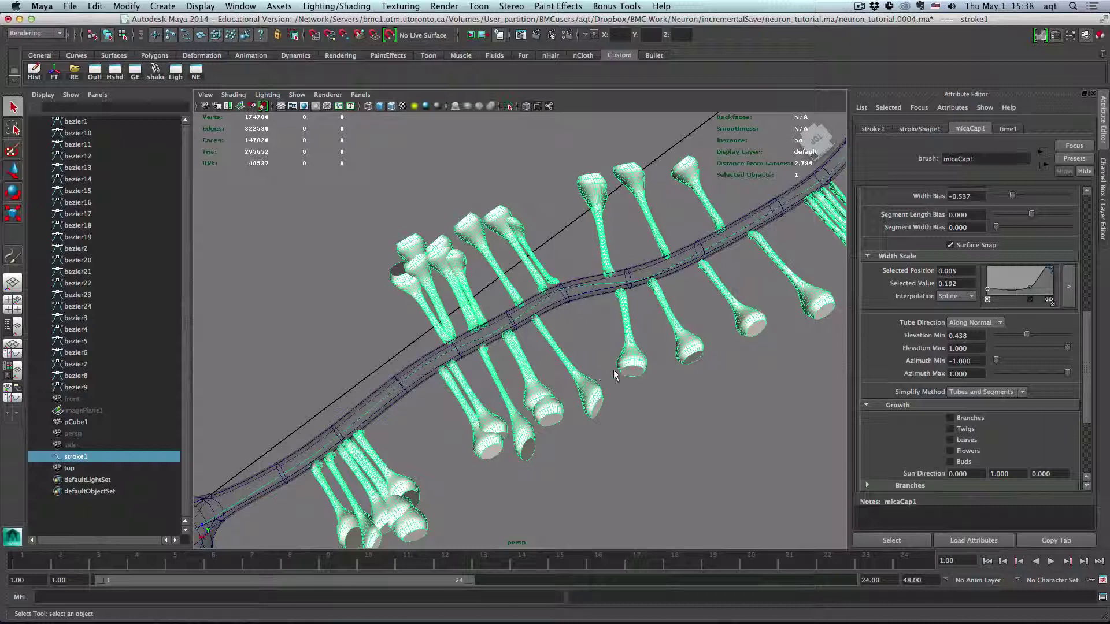
pyautogui.scroll(-3, 741, 367)
pyautogui.scroll(-2, 739, 370)
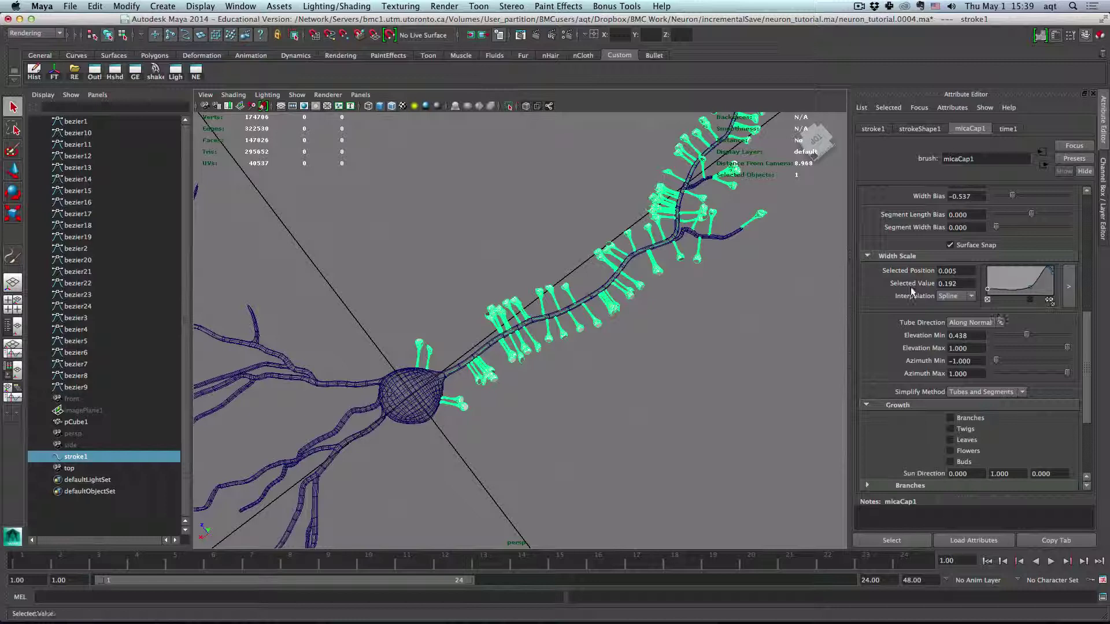
pyautogui.scroll(5, 911, 292)
pyautogui.scroll(5, 912, 226)
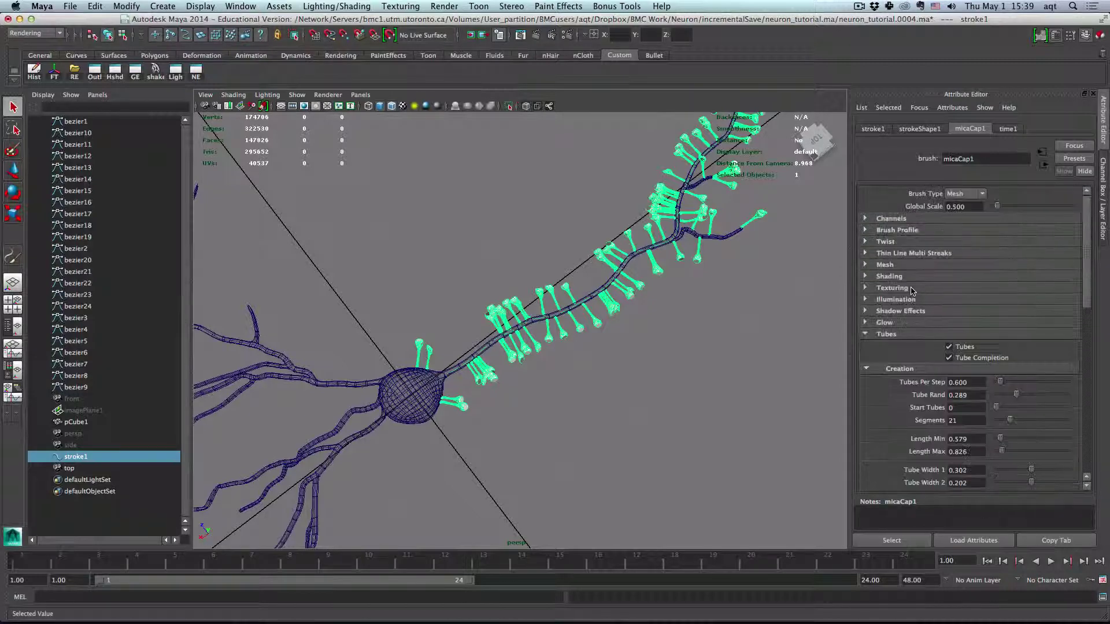
pyautogui.click(917, 228)
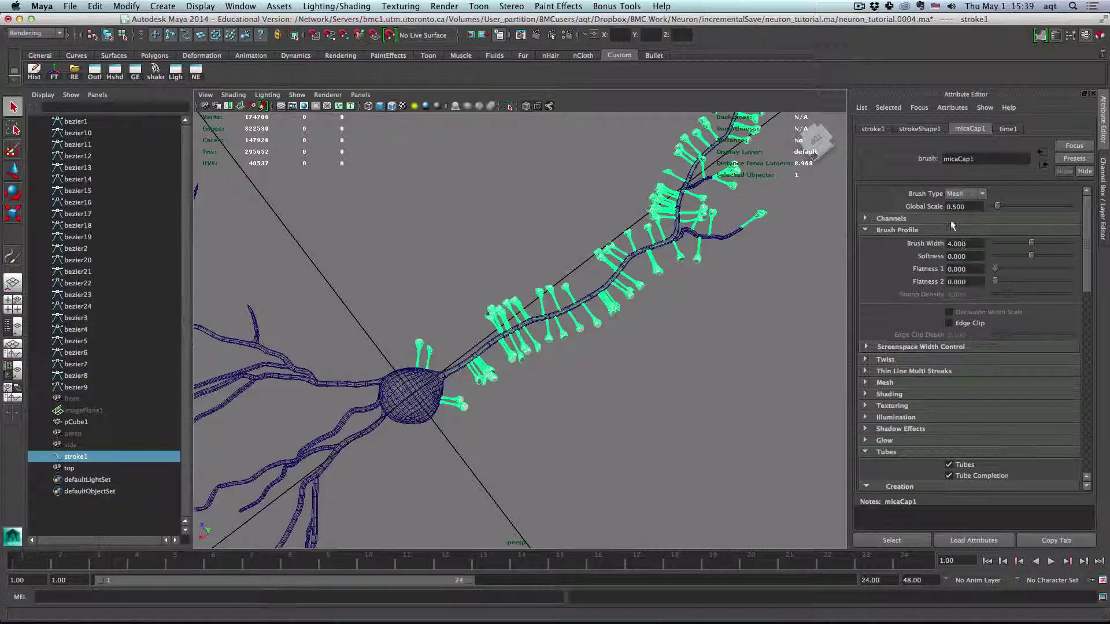
pyautogui.click(954, 219)
pyautogui.moveTo(975, 207); pyautogui.dragTo(923, 208)
pyautogui.write('1')
pyautogui.press('Return')
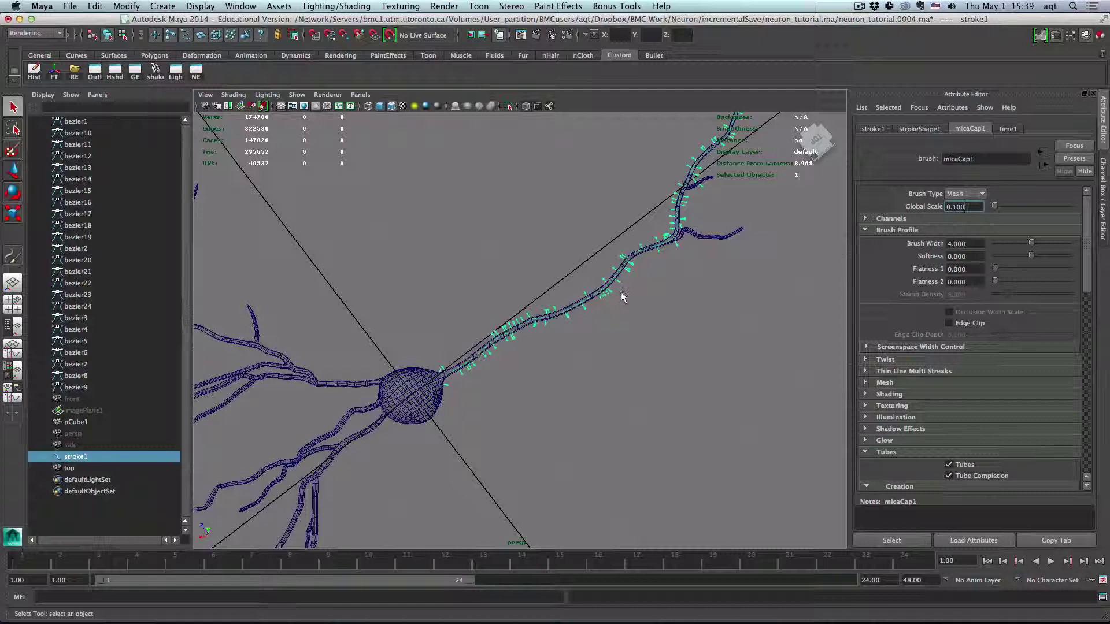
pyautogui.click(622, 297)
pyautogui.scroll(3, 724, 312)
pyautogui.scroll(3, 724, 312)
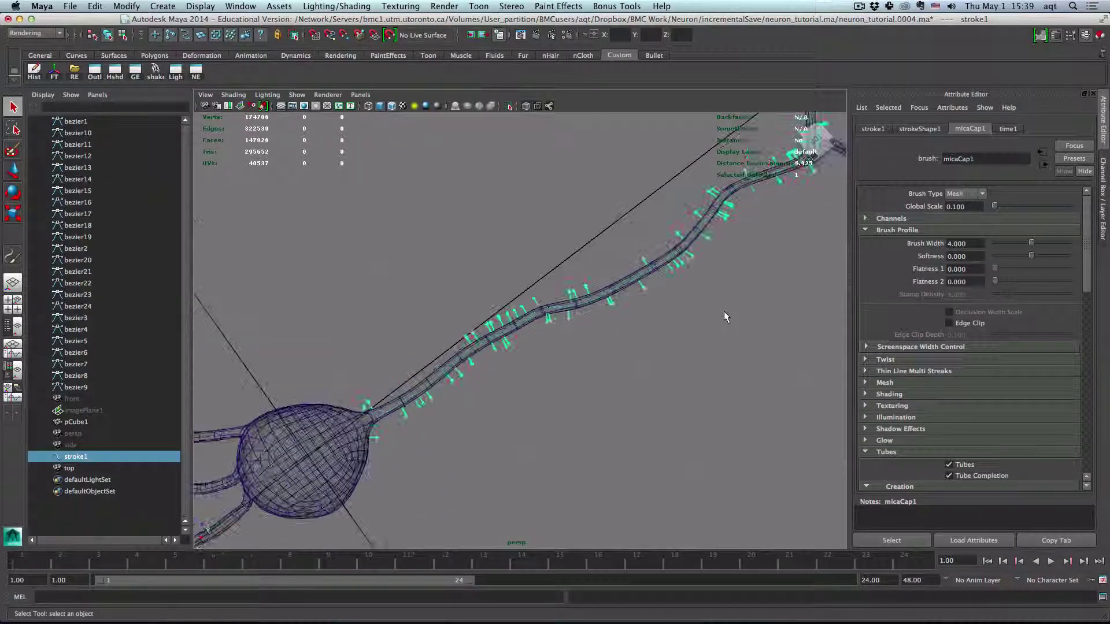
# Step: Set Twist Rand in the Twist section to 0.165
pyautogui.click(885, 360)
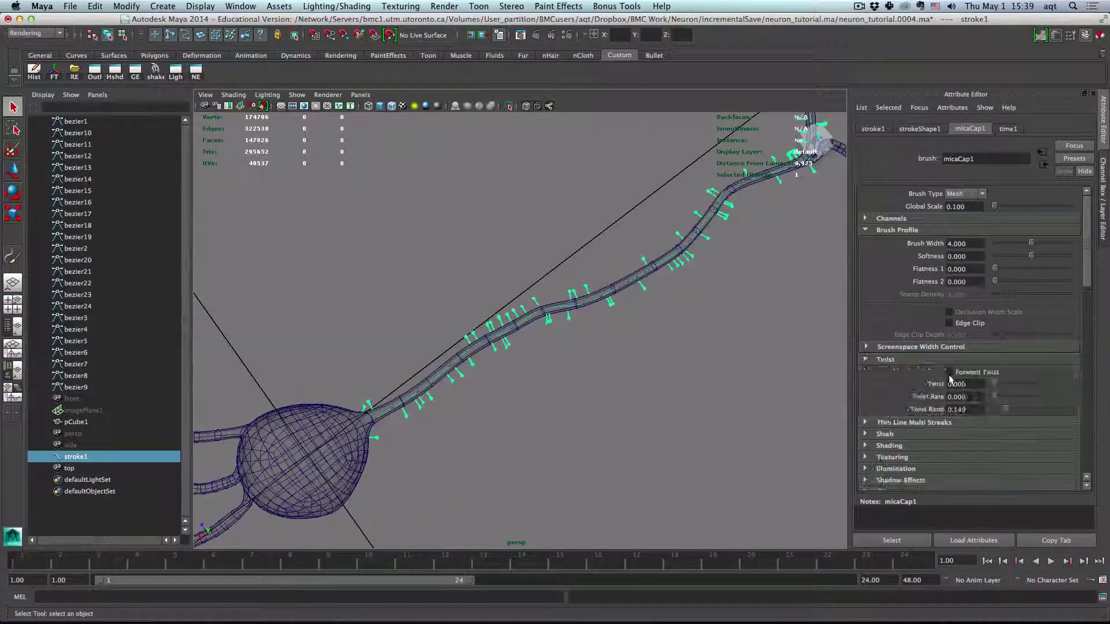
pyautogui.scroll(3, 712, 361)
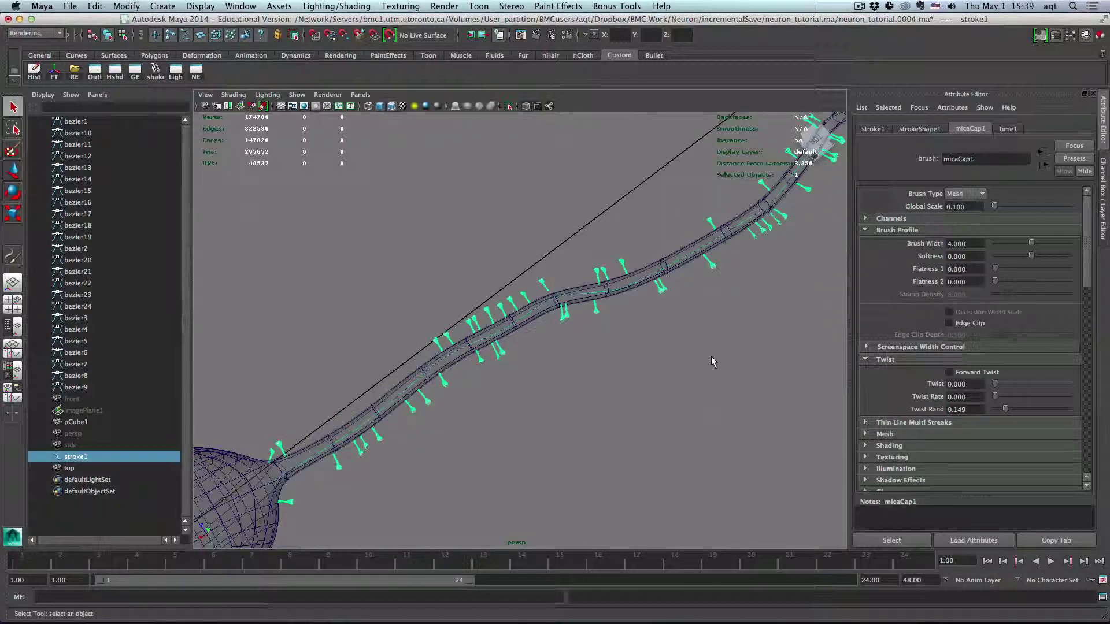
pyautogui.scroll(2, 711, 362)
pyautogui.scroll(2, 711, 362)
pyautogui.scroll(2, 712, 361)
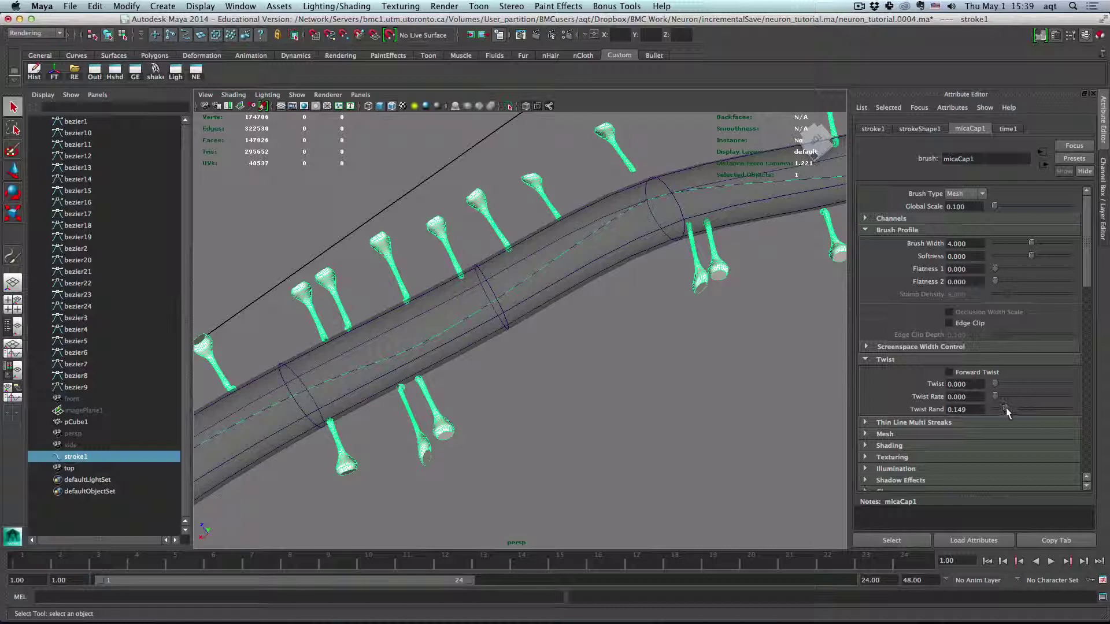
pyautogui.moveTo(1017, 406); pyautogui.dragTo(1012, 406)
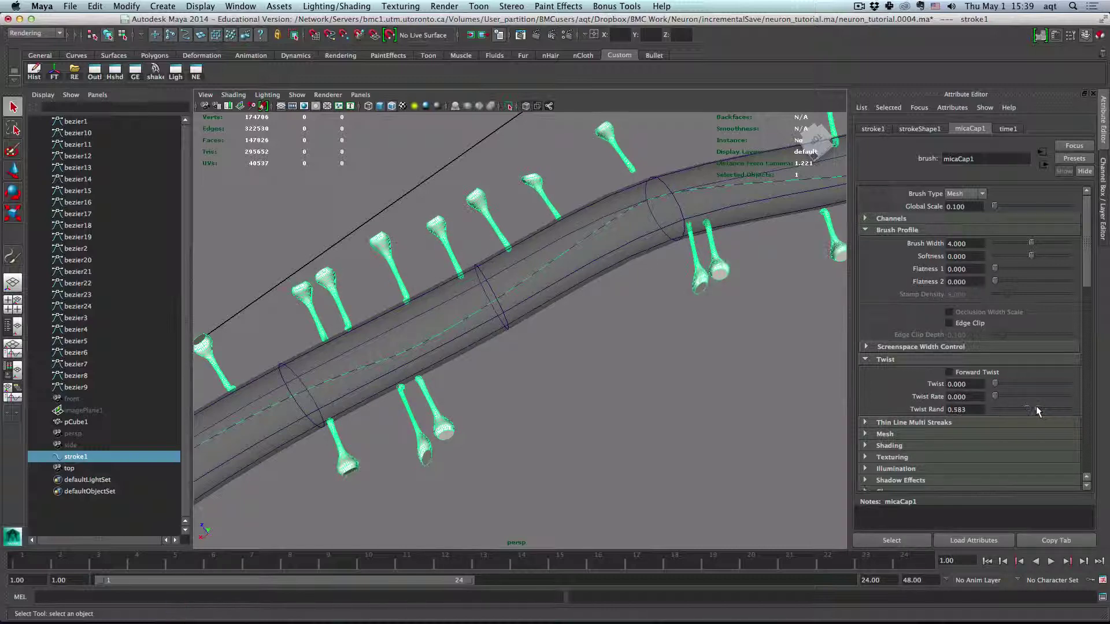
pyautogui.moveTo(1012, 407); pyautogui.dragTo(1005, 407)
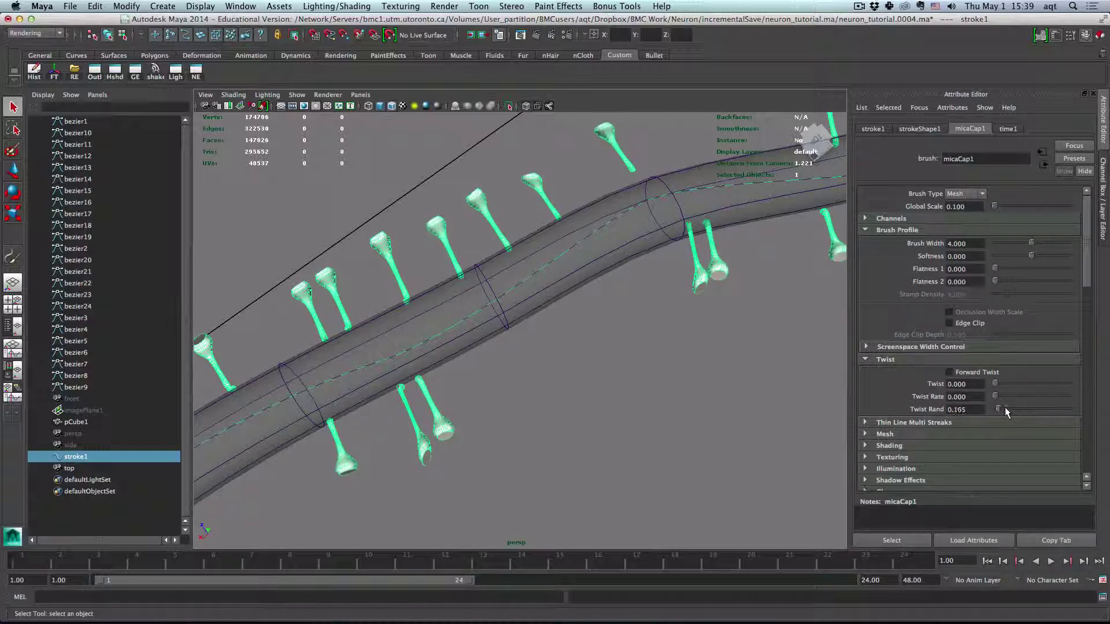
pyautogui.click(980, 408)
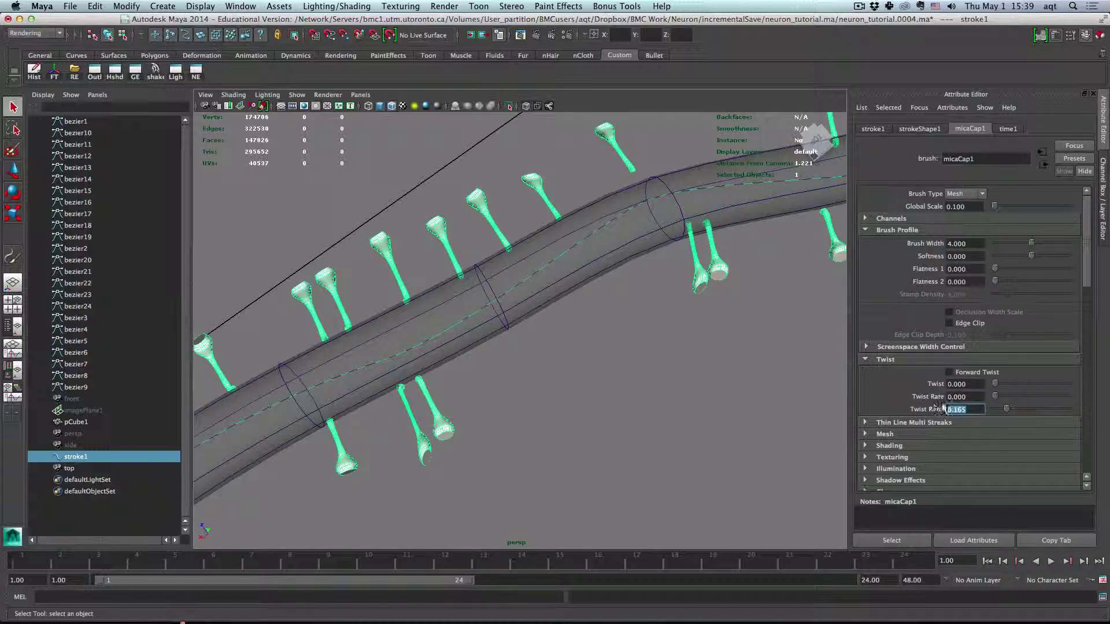
pyautogui.click(913, 424)
pyautogui.click(912, 422)
pyautogui.scroll(-1, 916, 420)
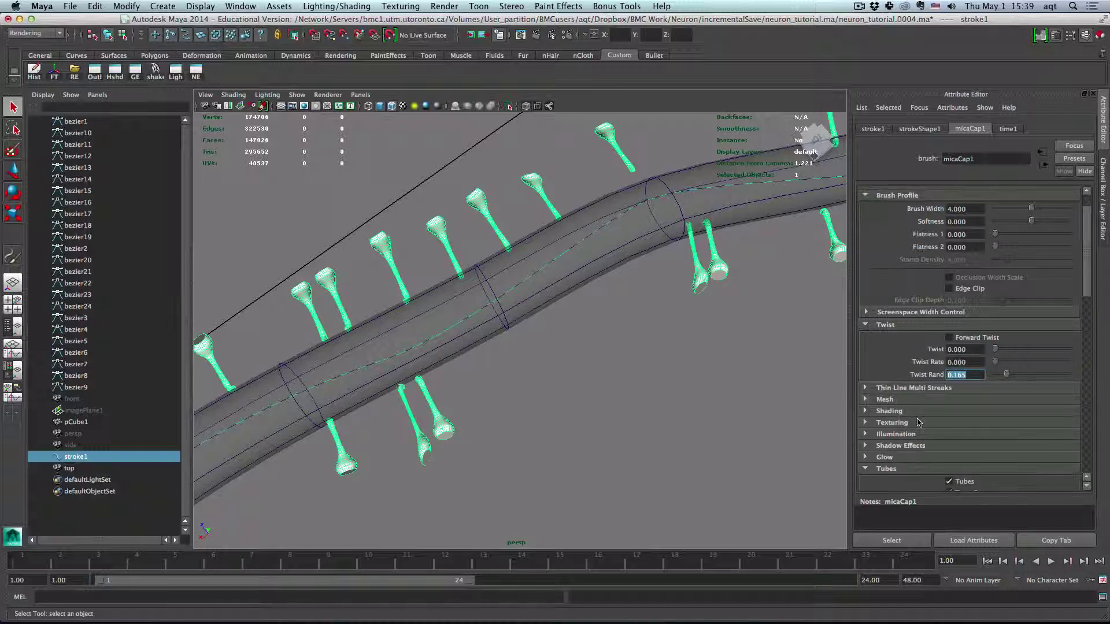
pyautogui.scroll(-1, 917, 420)
pyautogui.scroll(-1, 917, 418)
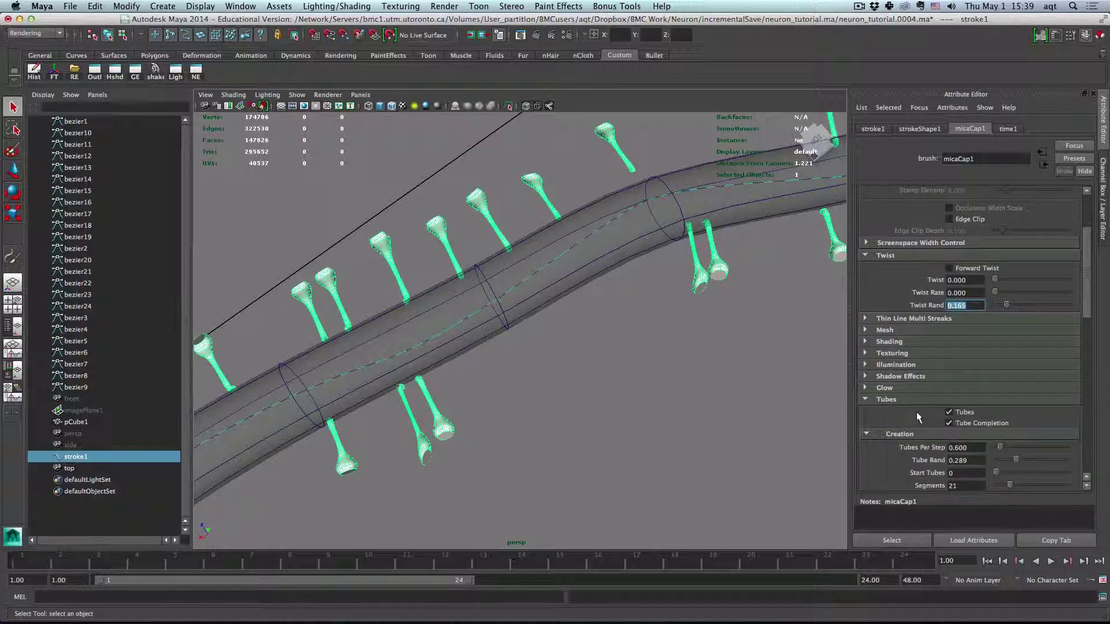
pyautogui.scroll(-1, 916, 417)
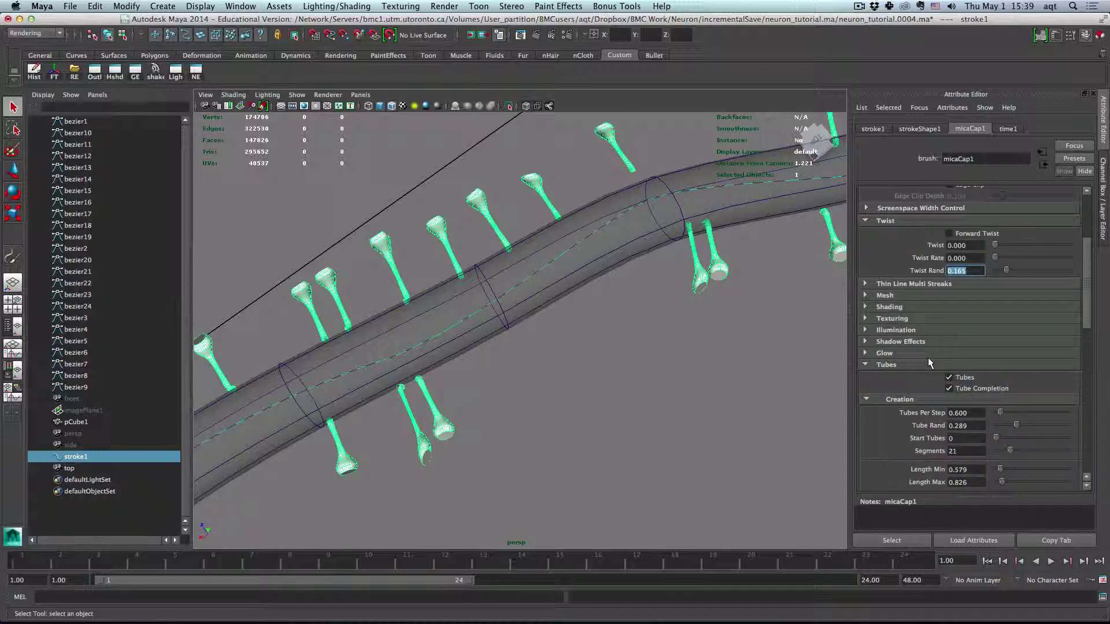
pyautogui.scroll(3, 929, 362)
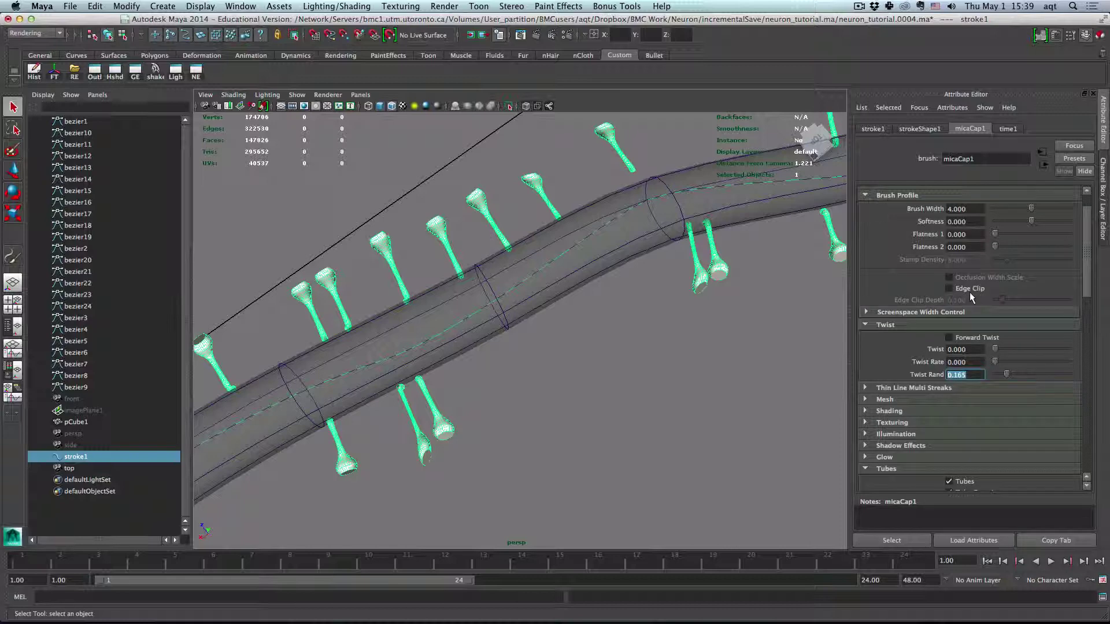
pyautogui.scroll(-1, 969, 292)
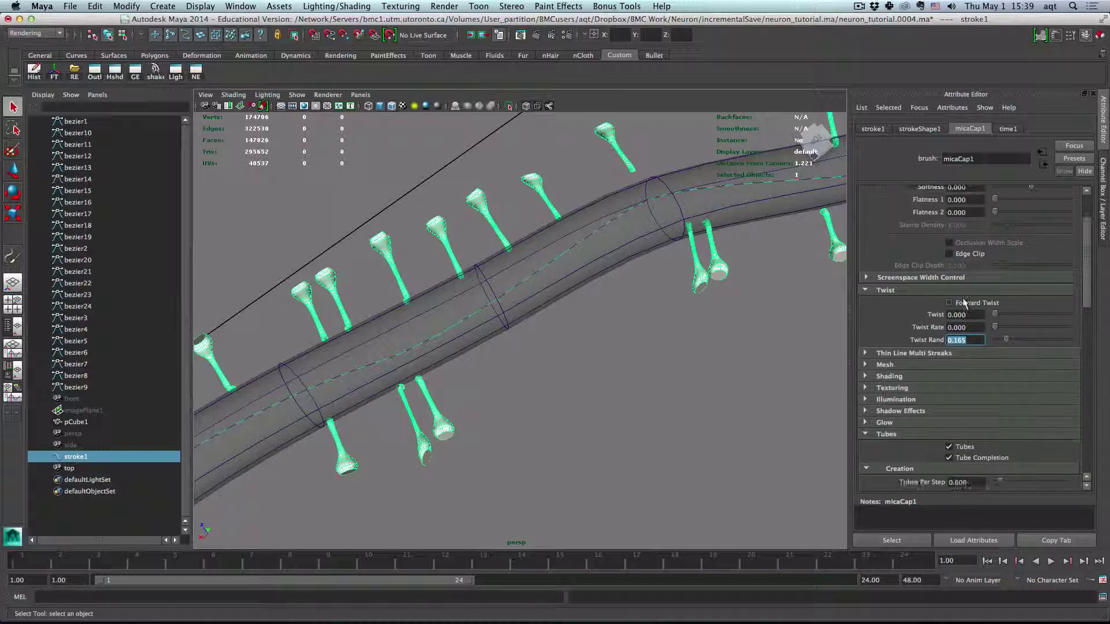
pyautogui.scroll(-3, 963, 303)
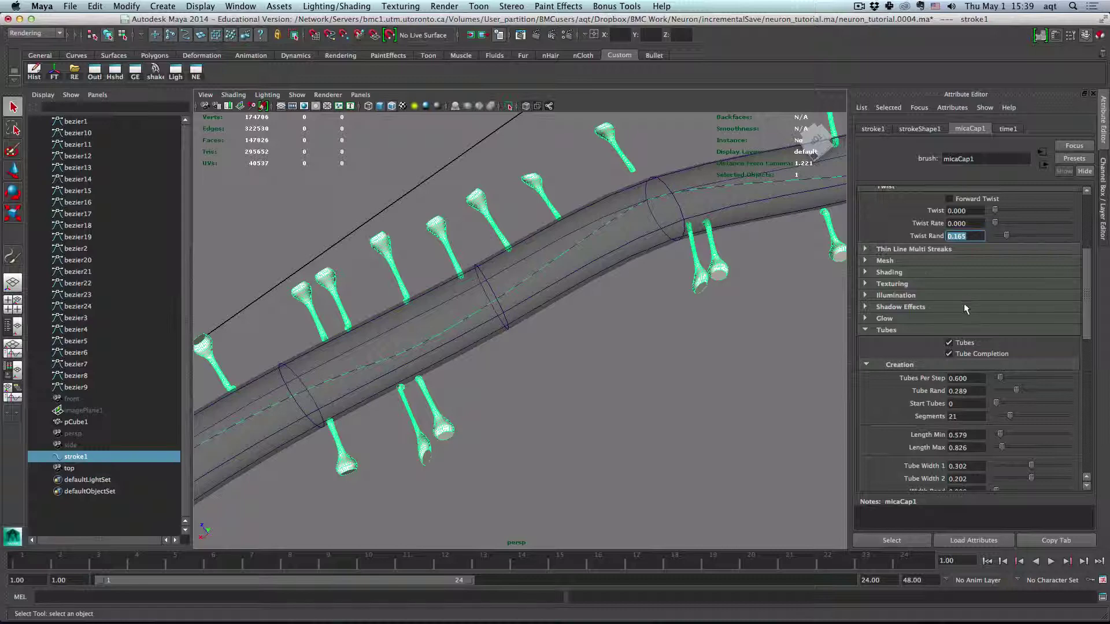
pyautogui.scroll(-1, 963, 303)
# Step: Set Tubes Per Step to 1 and Tube Rand to about 0.301
pyautogui.click(958, 344)
pyautogui.write('1')
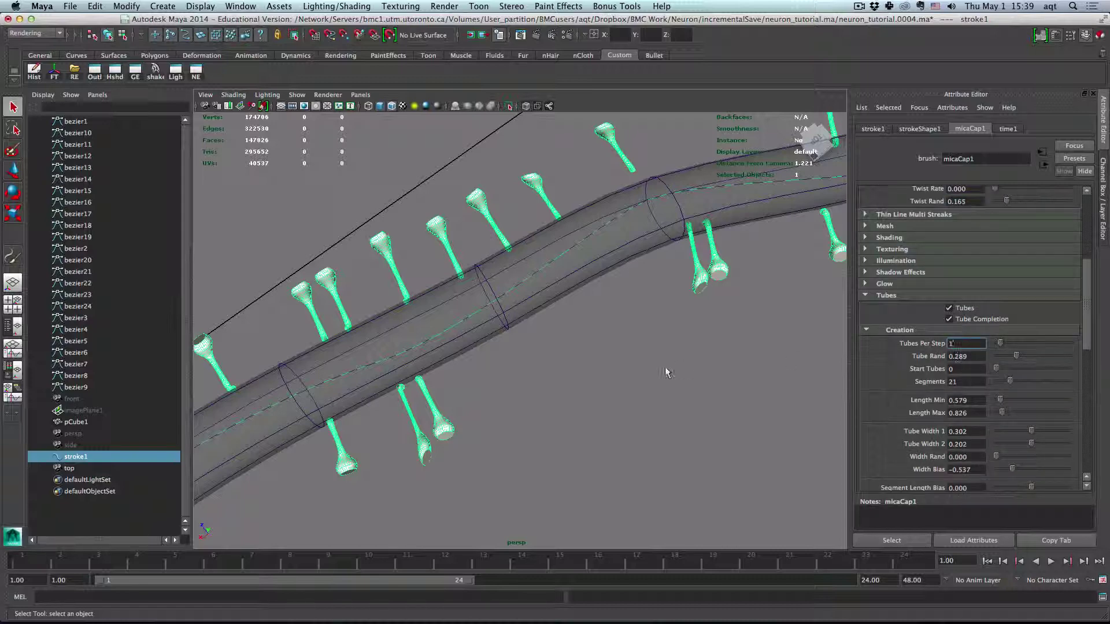
pyautogui.scroll(-1, 667, 372)
pyautogui.scroll(-1, 712, 379)
pyautogui.scroll(-1, 725, 379)
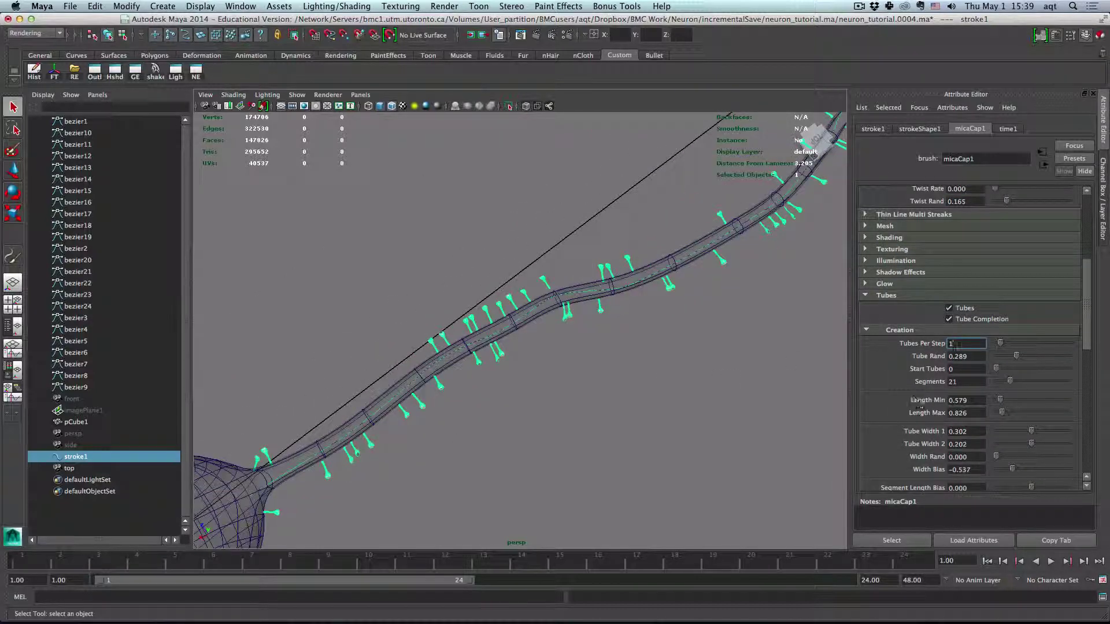
pyautogui.press('Tab')
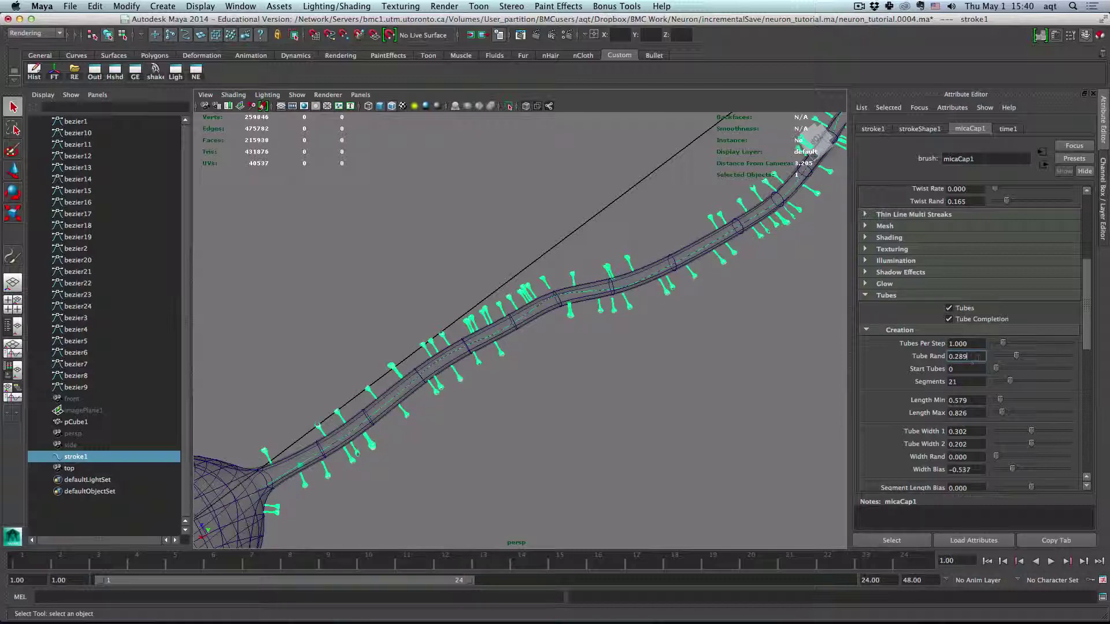
pyautogui.doubleClick(977, 356)
pyautogui.moveTo(1018, 360); pyautogui.dragTo(1021, 359)
pyautogui.scroll(-3, 962, 404)
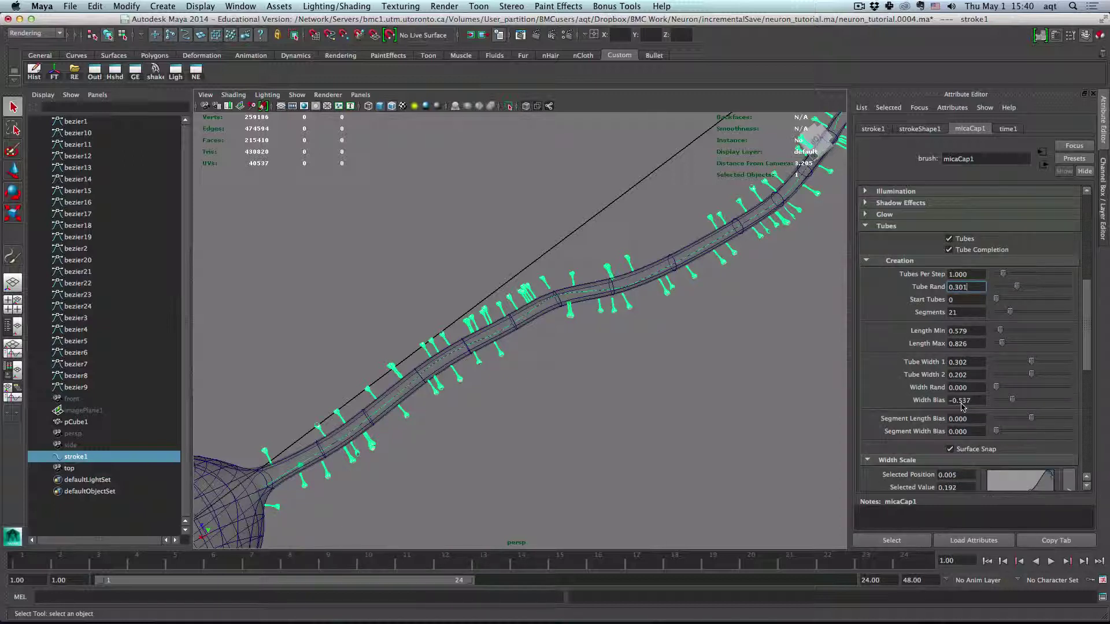
pyautogui.scroll(-2, 961, 407)
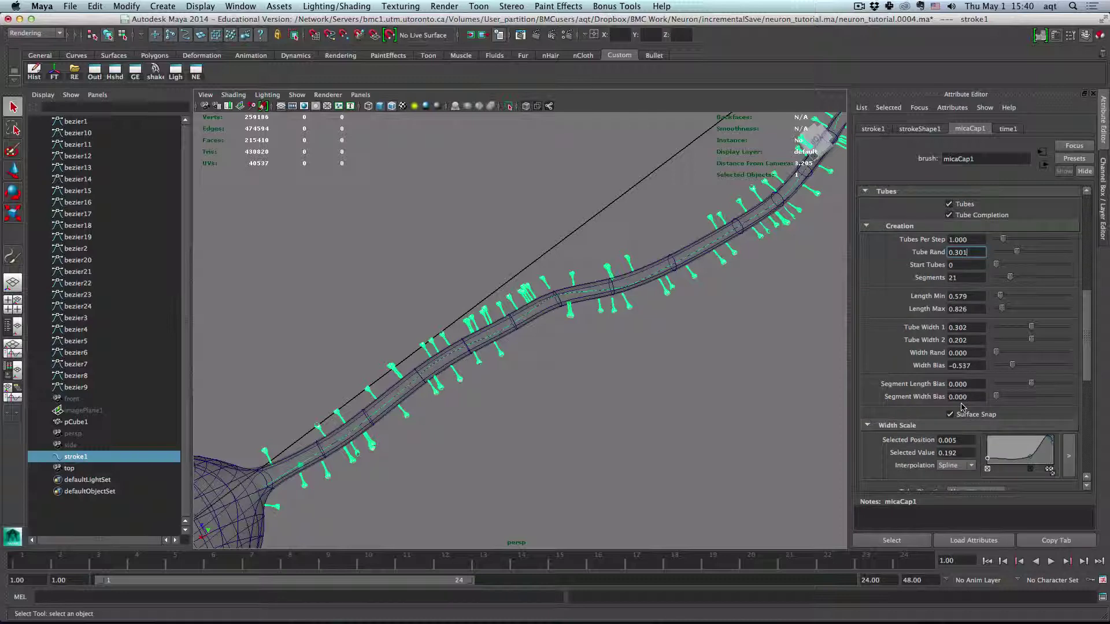
pyautogui.scroll(-3, 961, 407)
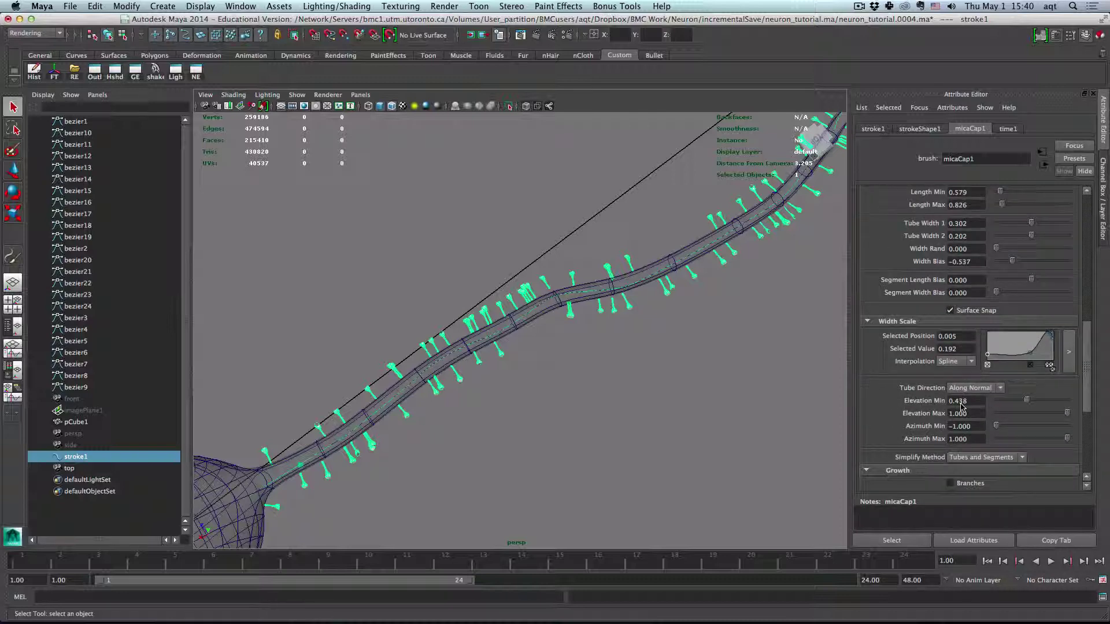
pyautogui.scroll(-1, 961, 406)
pyautogui.scroll(-1, 961, 407)
pyautogui.scroll(-2, 960, 407)
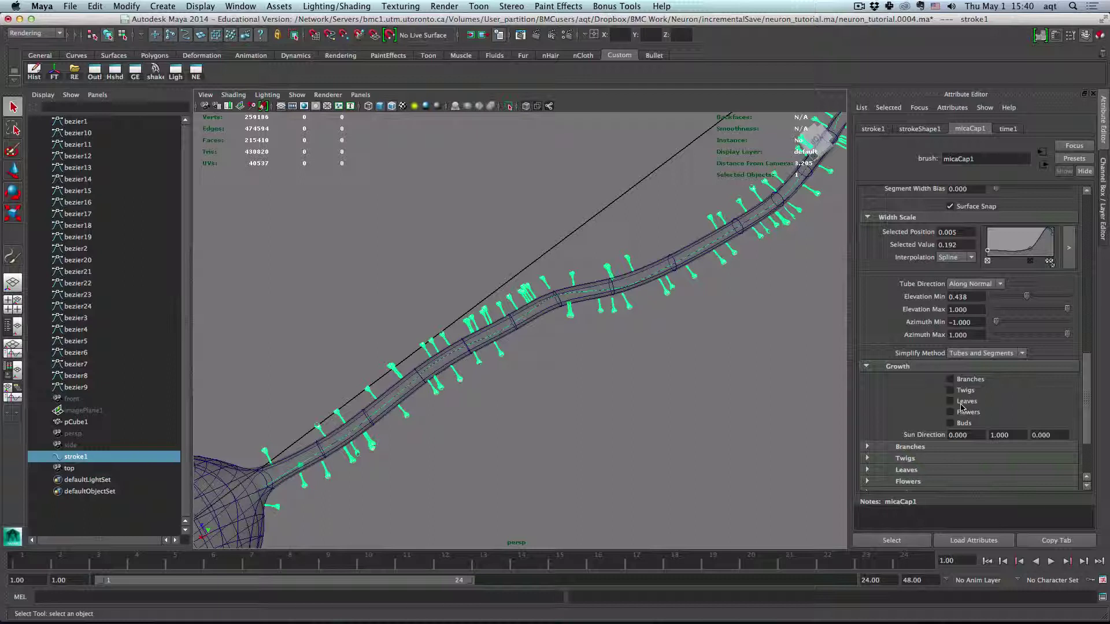
pyautogui.scroll(-1, 961, 407)
pyautogui.scroll(-2, 961, 407)
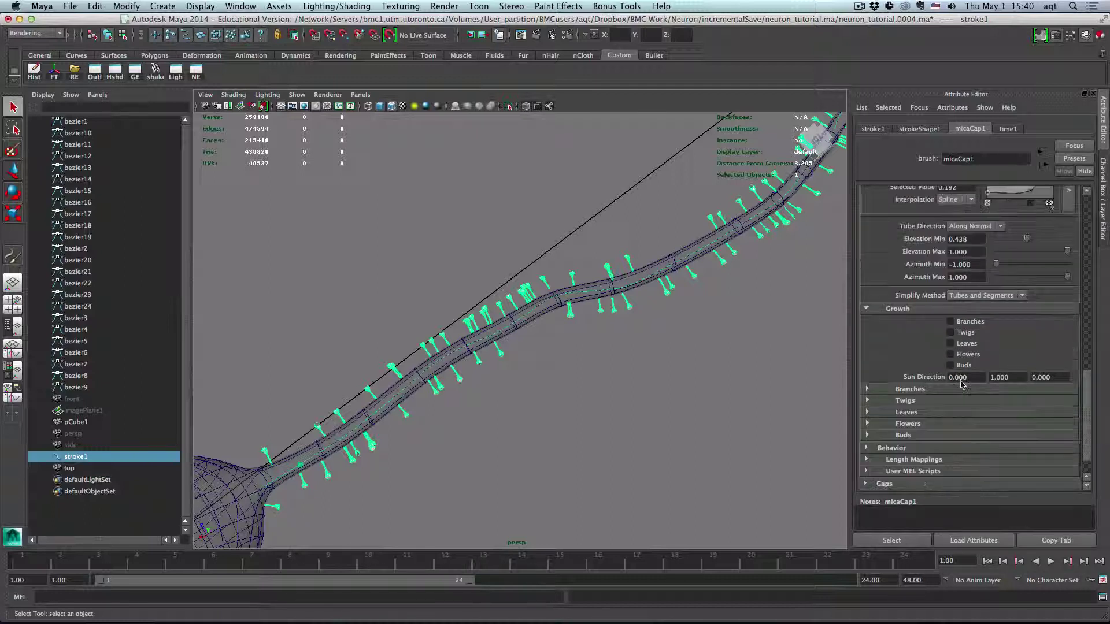
pyautogui.click(970, 227)
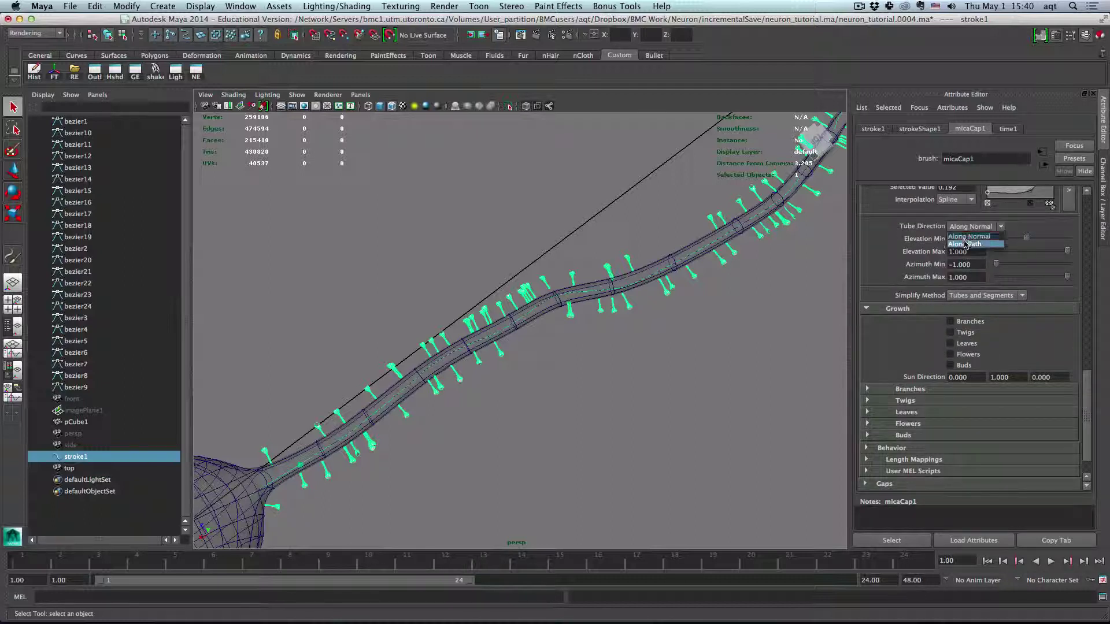
pyautogui.click(572, 358)
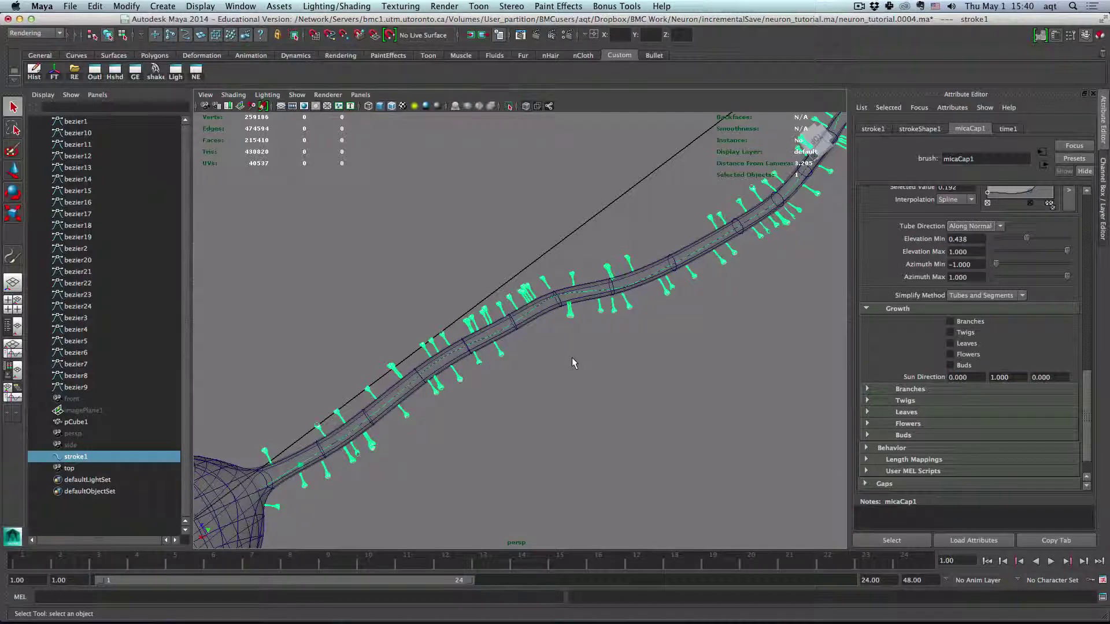
pyautogui.scroll(2, 576, 355)
pyautogui.scroll(3, 575, 356)
pyautogui.scroll(1, 574, 354)
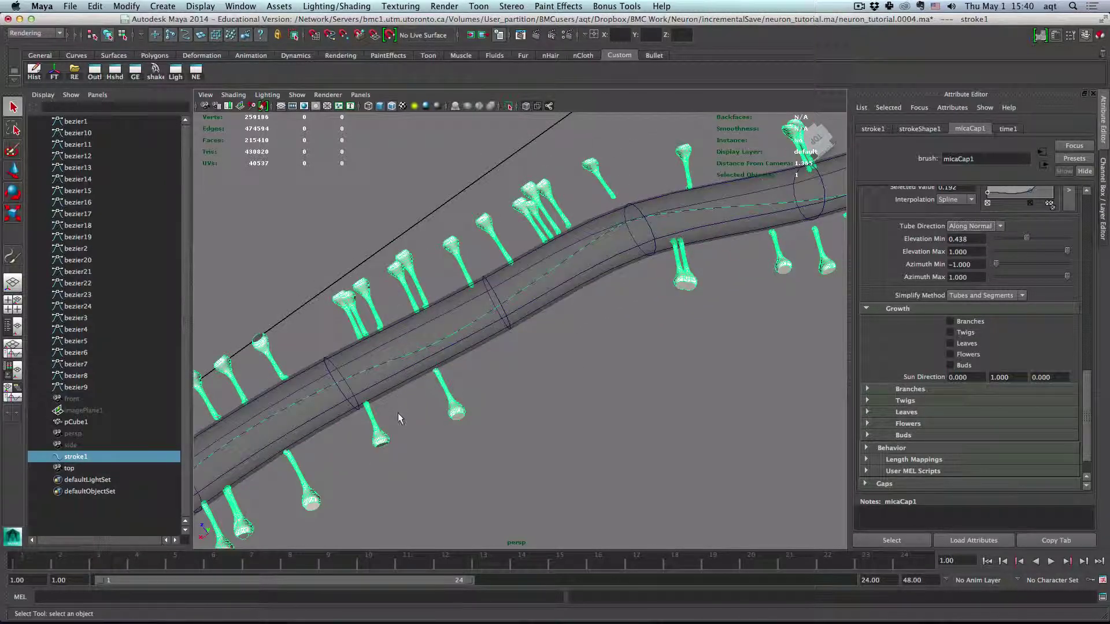
pyautogui.click(957, 227)
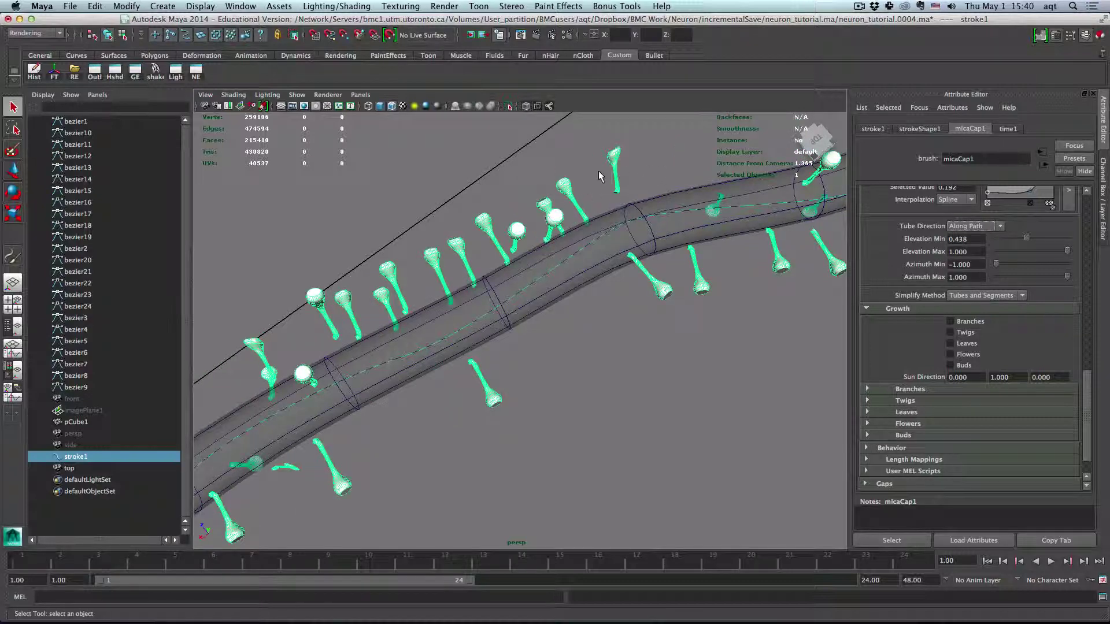
pyautogui.moveTo(602, 186)
pyautogui.keyDown('alt'); pyautogui.mouseDown()
pyautogui.moveTo(570, 196)
pyautogui.moveTo(663, 203)
pyautogui.mouseUp(); pyautogui.keyUp('alt')
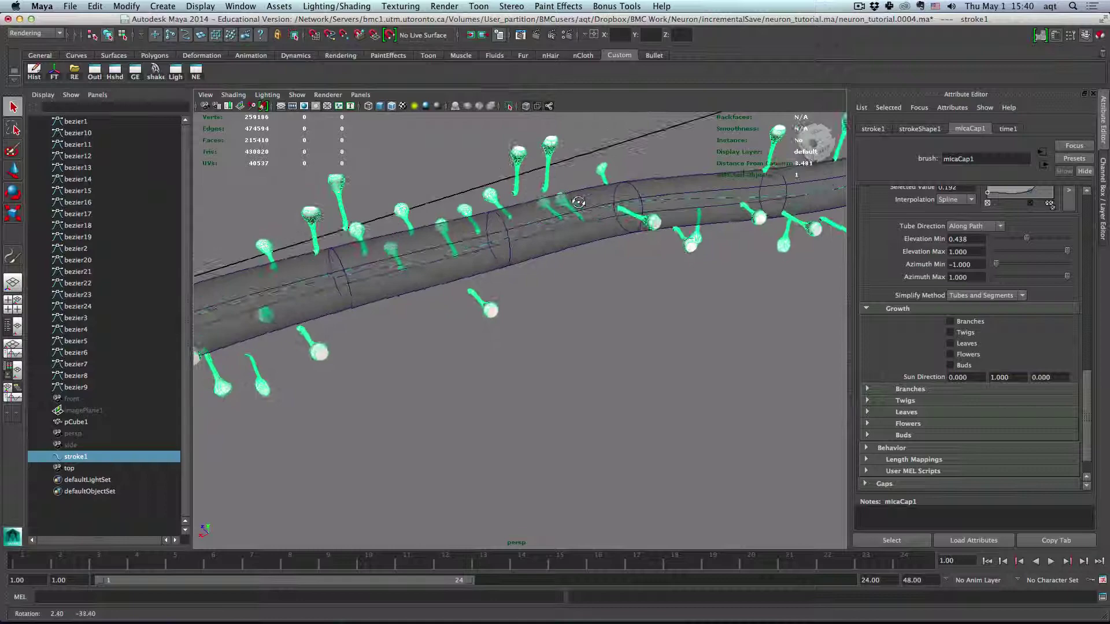
pyautogui.scroll(-5, 665, 209)
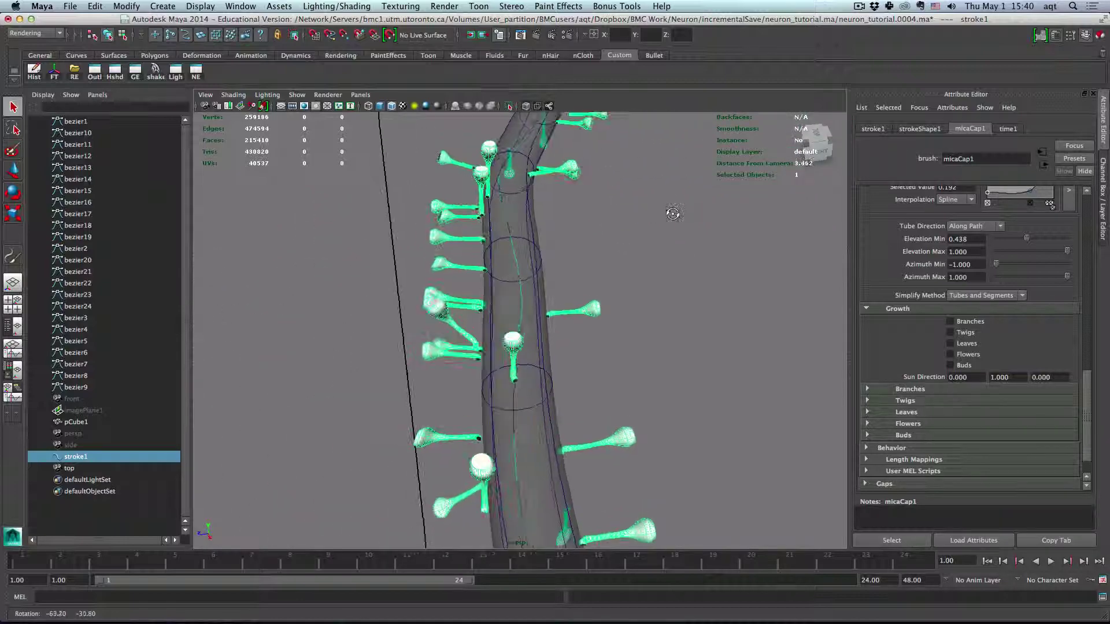
pyautogui.scroll(-5, 618, 272)
pyautogui.scroll(-3, 619, 273)
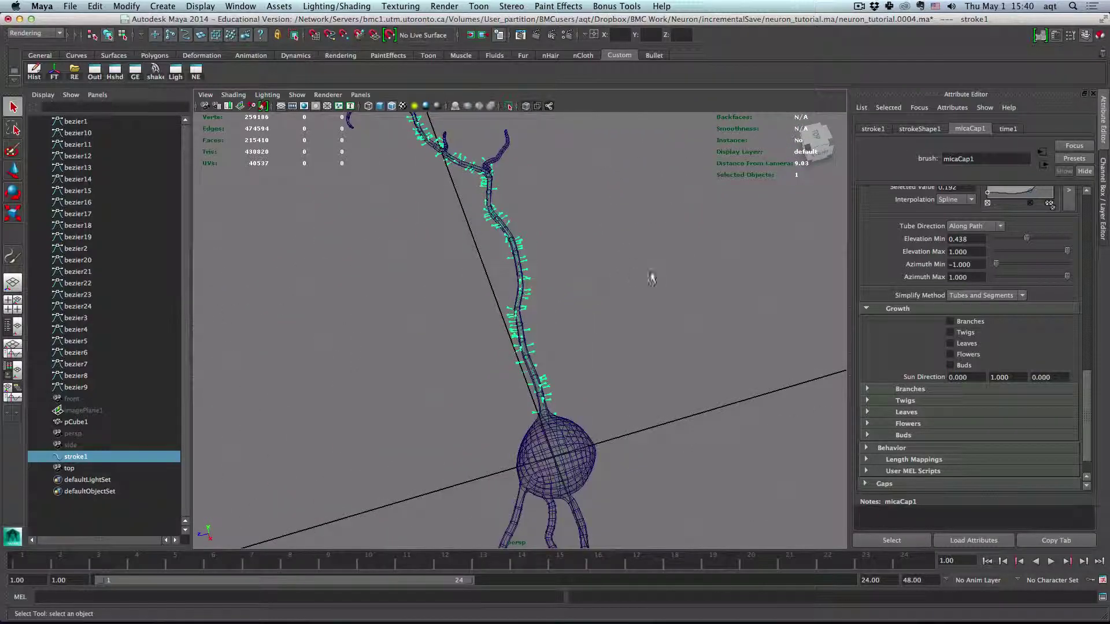
pyautogui.scroll(-2, 586, 286)
pyautogui.keyDown('alt'); pyautogui.moveTo(614, 362); pyautogui.dragTo(638, 406, button='middle'); pyautogui.keyUp('alt')
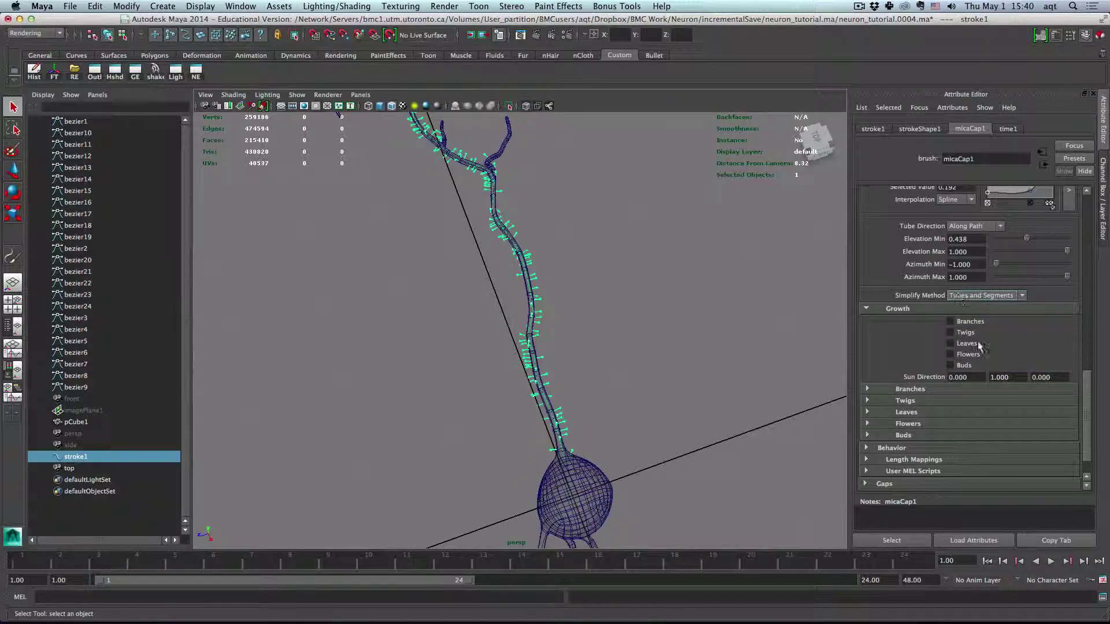
pyautogui.click(965, 228)
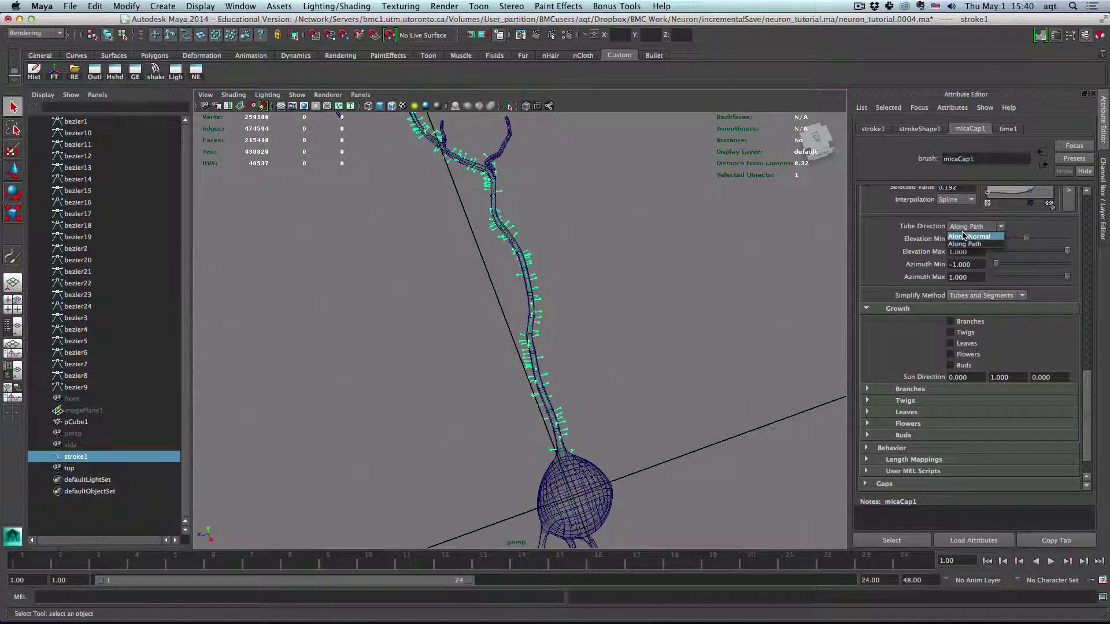
pyautogui.click(962, 236)
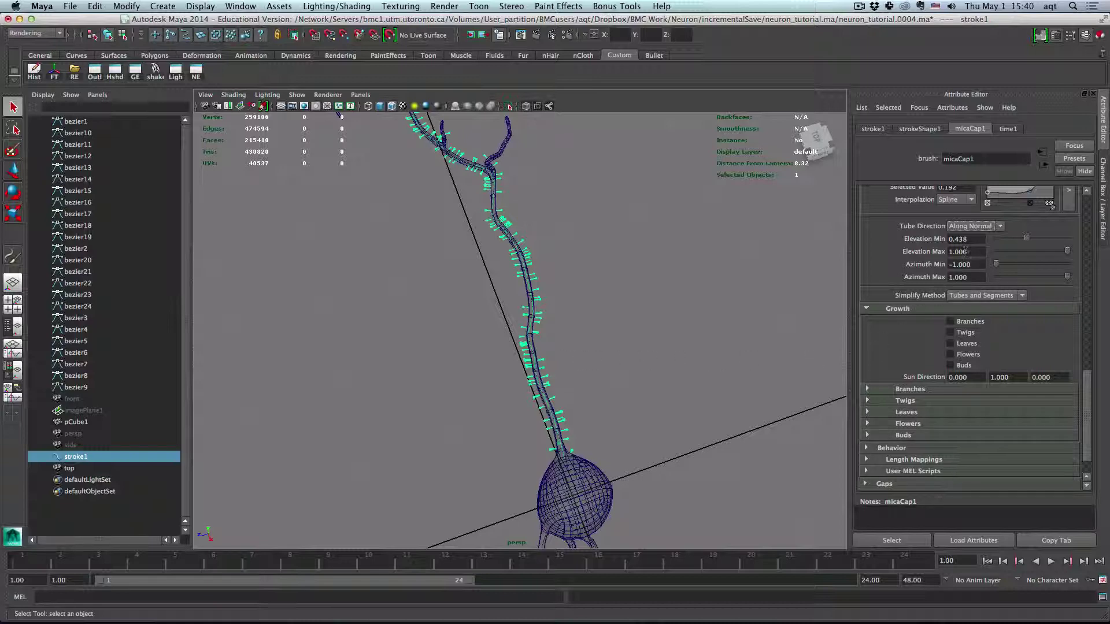
pyautogui.scroll(3, 608, 313)
pyautogui.scroll(3, 607, 313)
pyautogui.scroll(3, 608, 312)
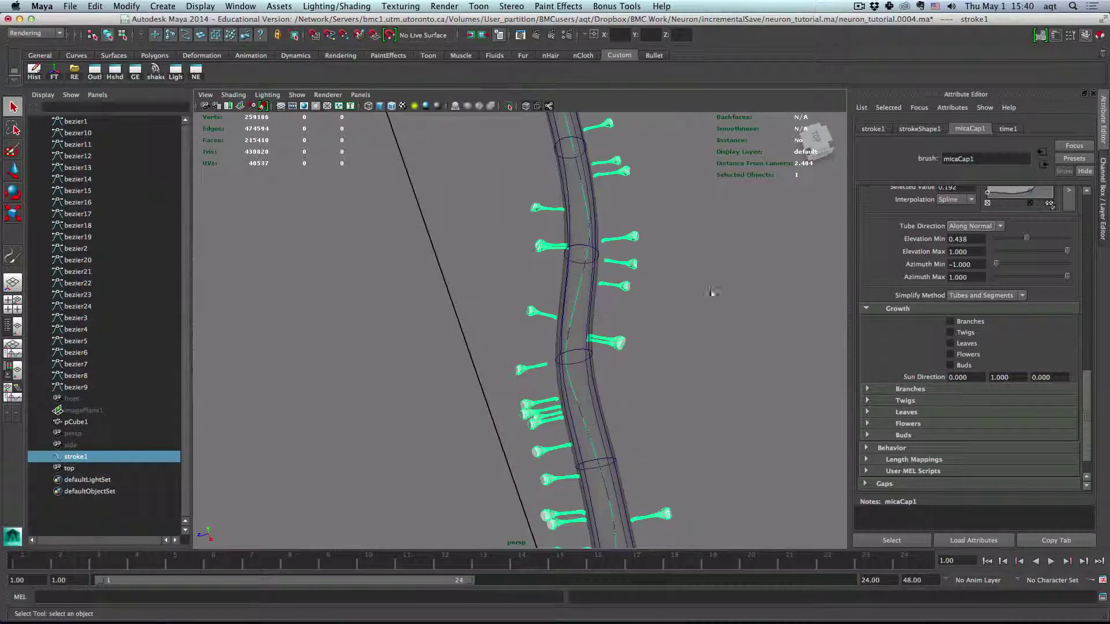
# Step: Make the tubes follow the stroke path and set Elevation Min to 1, inspecting the spines
pyautogui.click(966, 229)
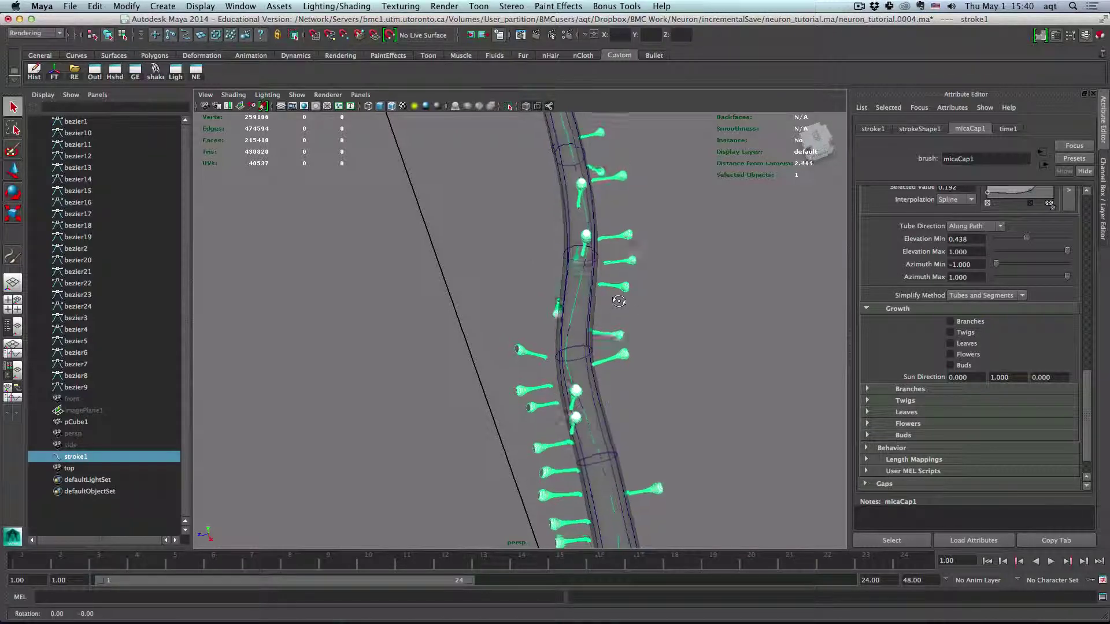
pyautogui.keyDown('alt'); pyautogui.moveTo(619, 300); pyautogui.dragTo(691, 260); pyautogui.keyUp('alt')
pyautogui.scroll(5, 577, 320)
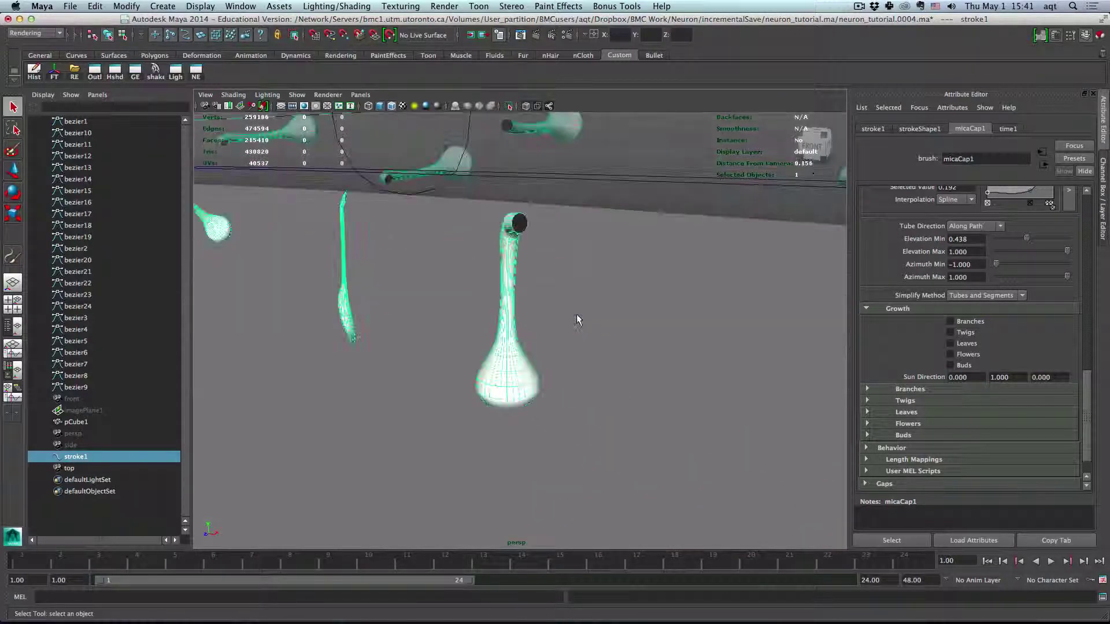
pyautogui.scroll(-5, 541, 221)
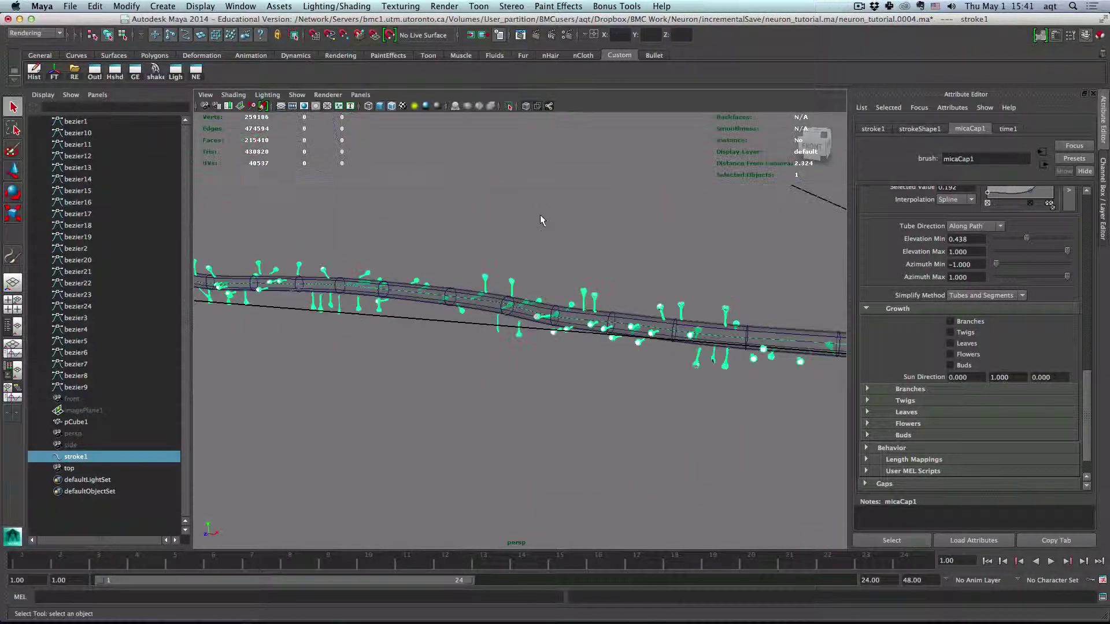
pyautogui.keyDown('alt'); pyautogui.moveTo(528, 264); pyautogui.dragTo(524, 267); pyautogui.keyUp('alt')
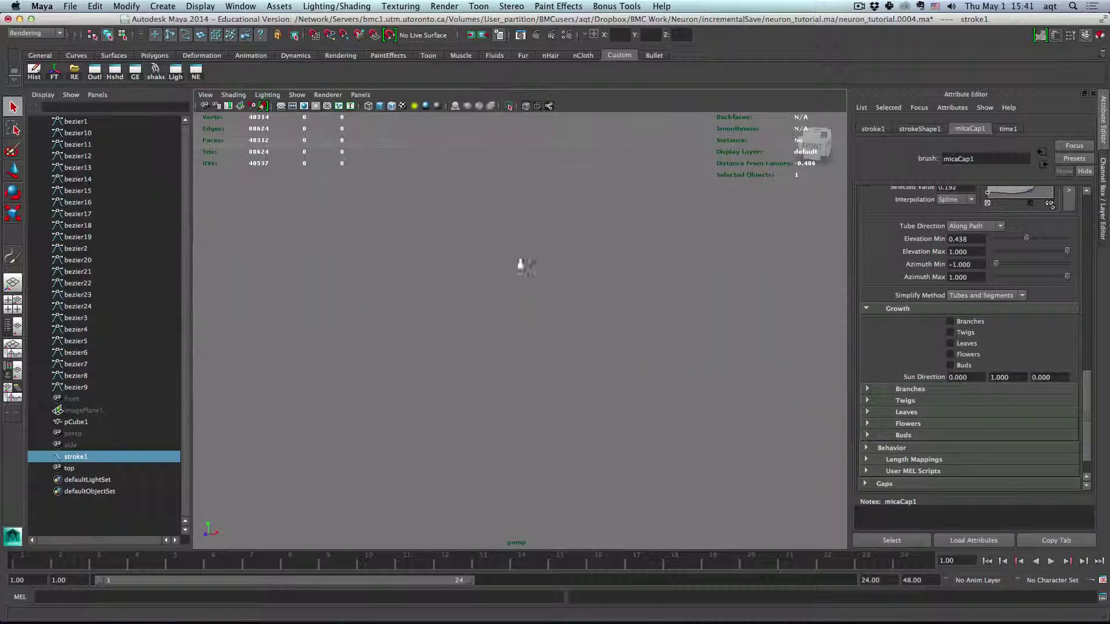
pyautogui.keyDown('alt'); pyautogui.moveTo(521, 264); pyautogui.dragTo(546, 274); pyautogui.keyUp('alt')
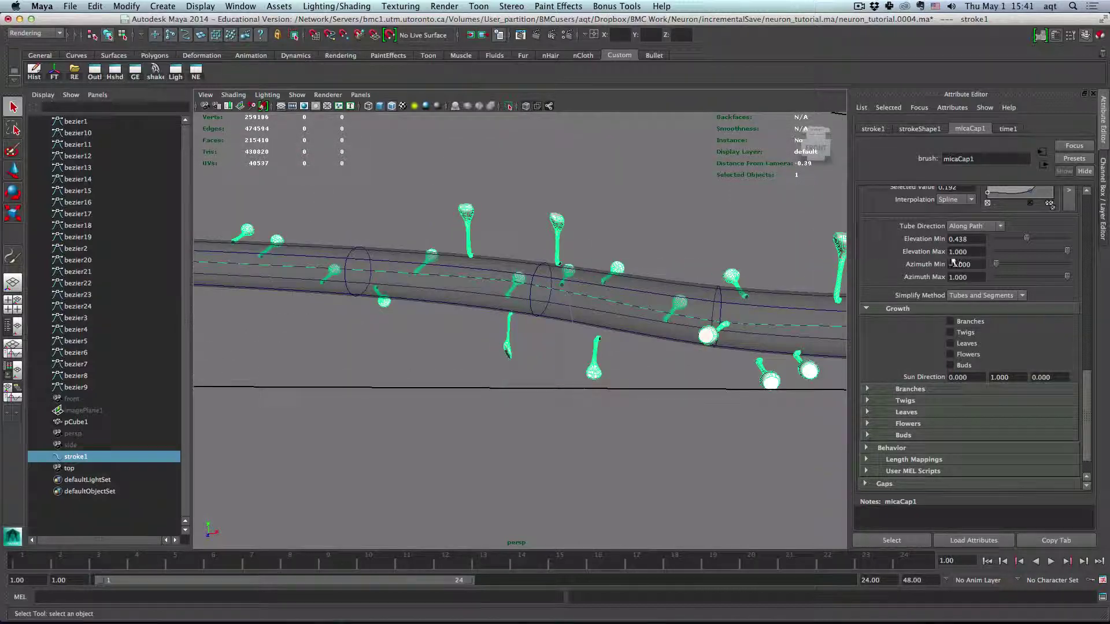
pyautogui.click(961, 240)
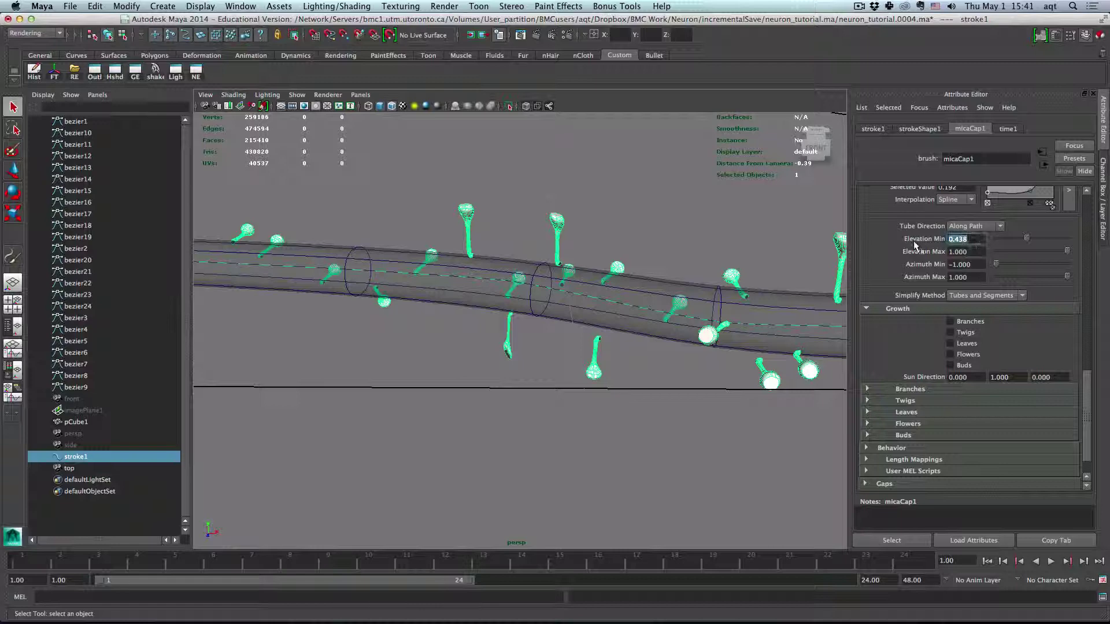
pyautogui.write('1')
pyautogui.click(956, 250)
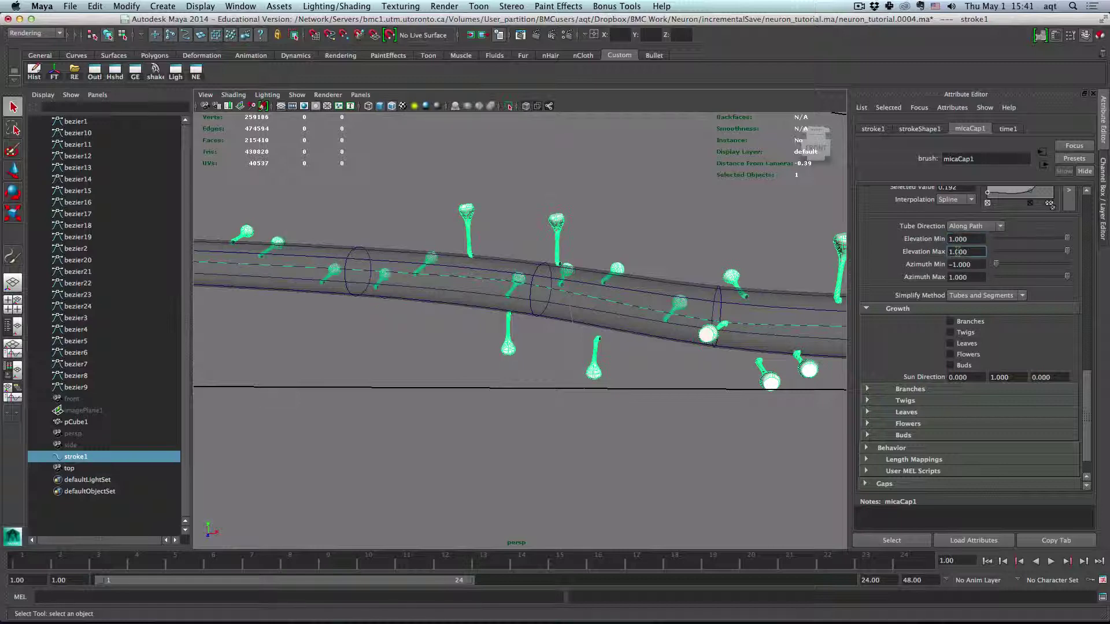
# Step: Return tube direction to Along Normal, pull back to the dendrite, and deselect
pyautogui.keyDown('alt'); pyautogui.moveTo(603, 310); pyautogui.dragTo(593, 311); pyautogui.keyUp('alt')
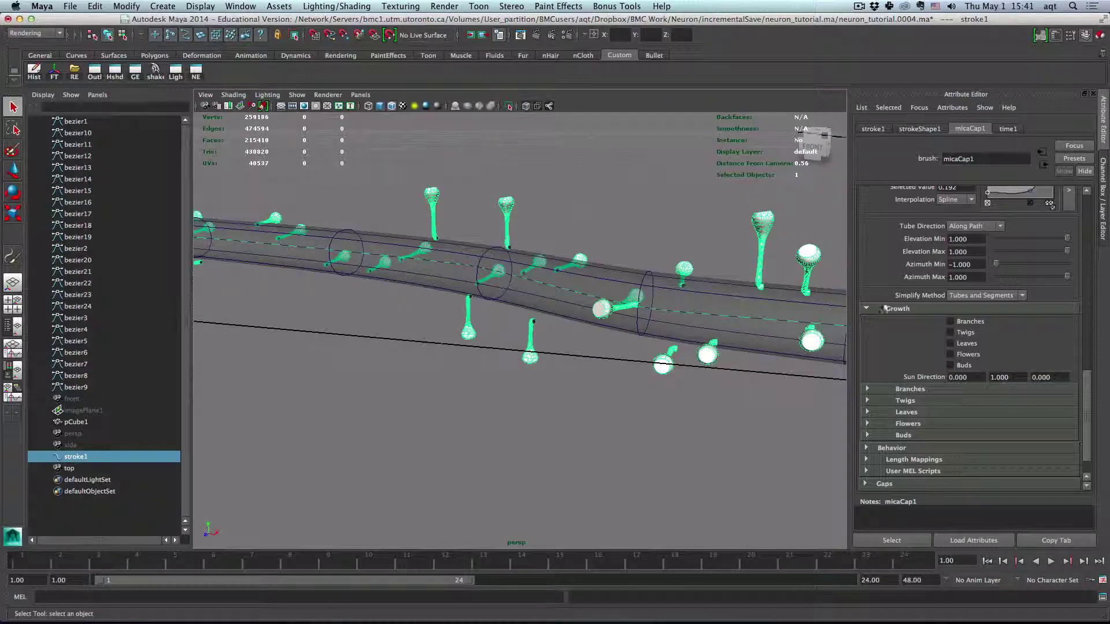
pyautogui.click(977, 226)
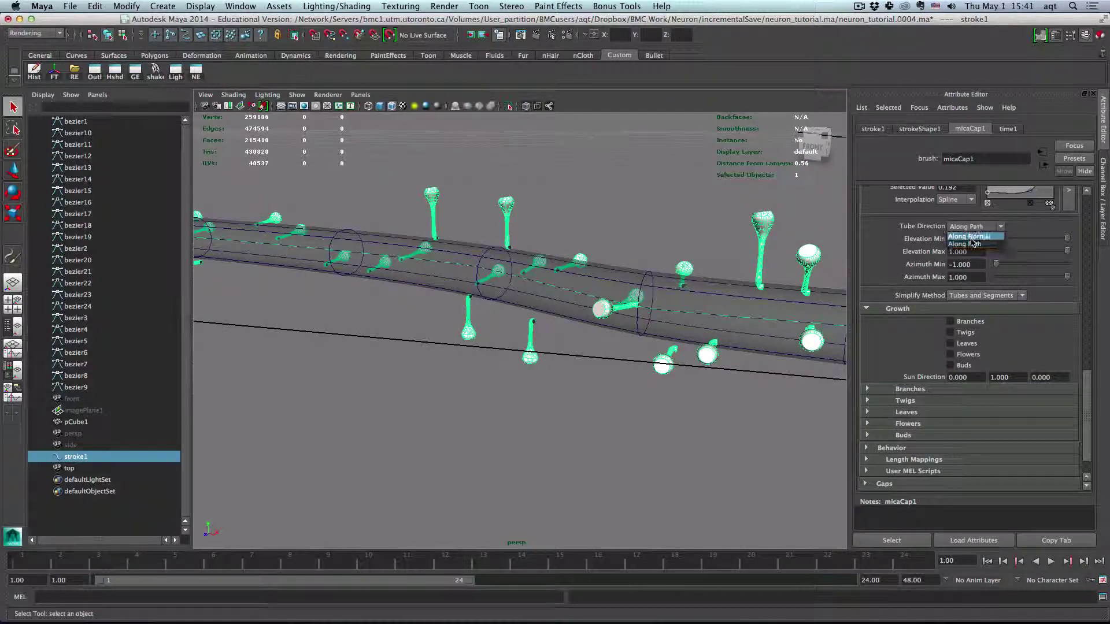
pyautogui.click(973, 243)
pyautogui.scroll(-3, 662, 299)
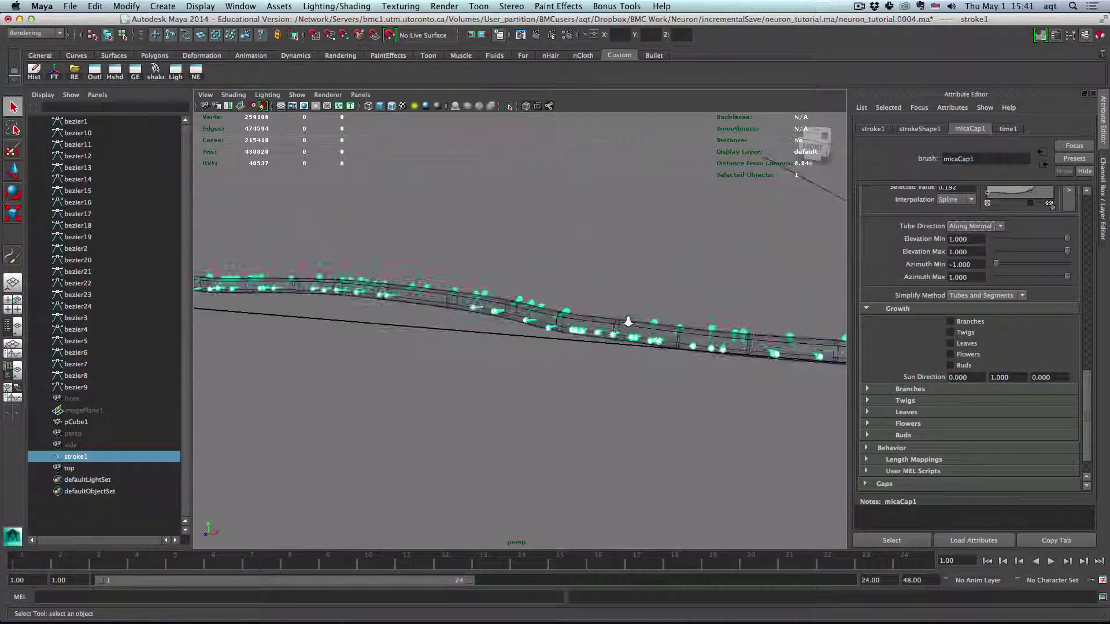
pyautogui.moveTo(661, 299)
pyautogui.keyDown('alt'); pyautogui.mouseDown()
pyautogui.moveTo(605, 349)
pyautogui.moveTo(566, 350)
pyautogui.mouseUp(); pyautogui.keyUp('alt')
pyautogui.scroll(-3, 605, 350)
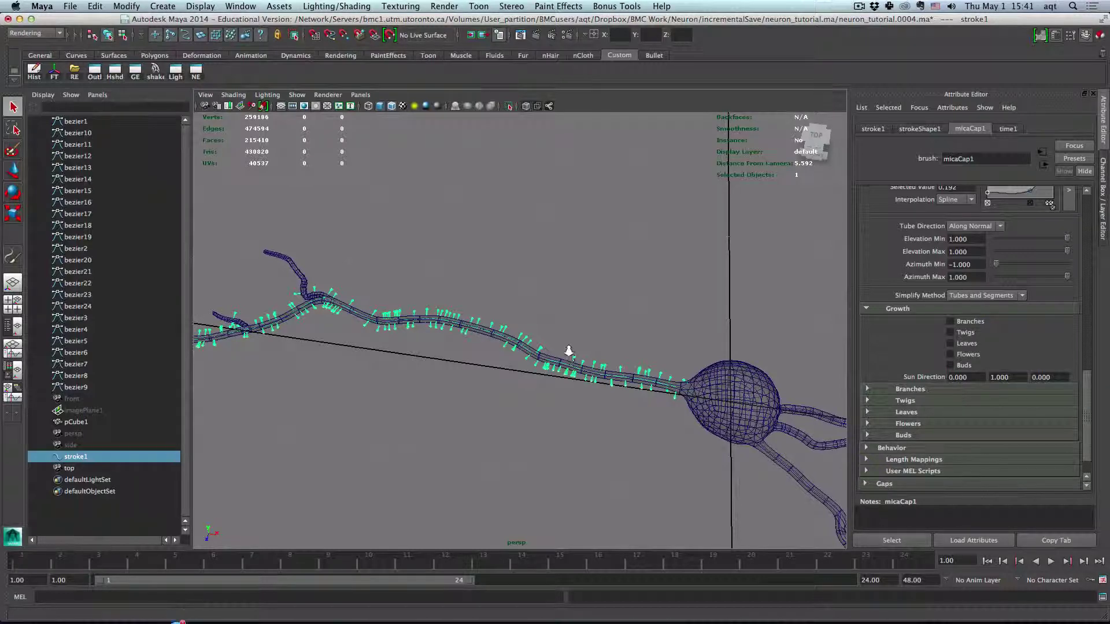
pyautogui.moveTo(568, 350)
pyautogui.keyDown('alt'); pyautogui.mouseDown()
pyautogui.moveTo(534, 324)
pyautogui.moveTo(482, 376)
pyautogui.mouseUp(); pyautogui.keyUp('alt')
pyautogui.click(533, 324)
pyautogui.scroll(-3, 533, 323)
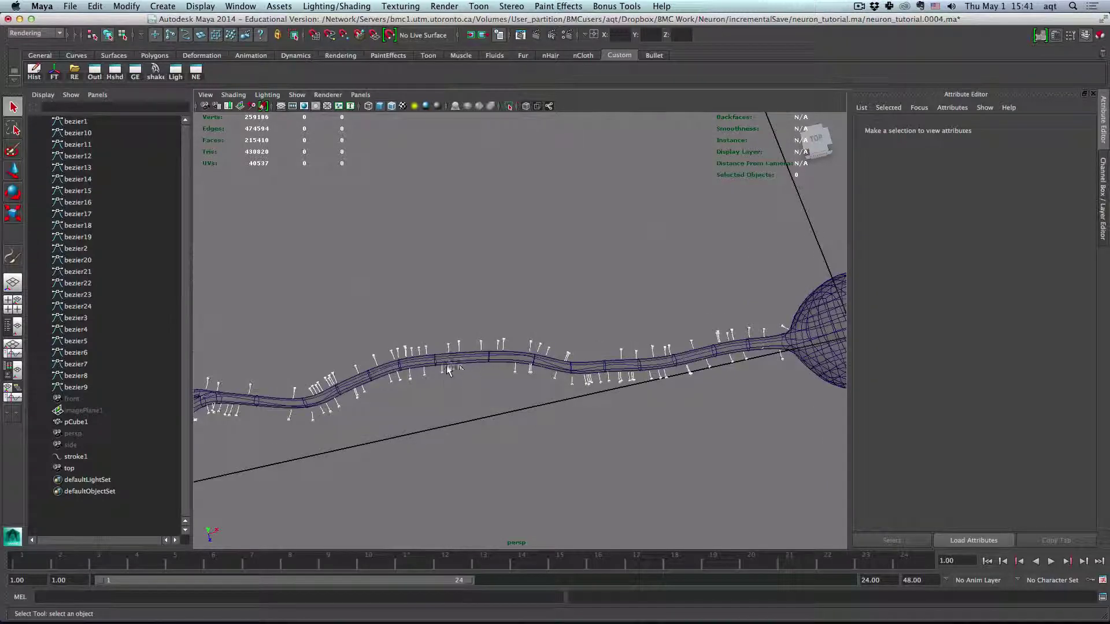
# Step: Select stroke1 and try the Behavior > Displacement Noise and Wiggle sliders
pyautogui.click(448, 368)
pyautogui.scroll(-2, 901, 369)
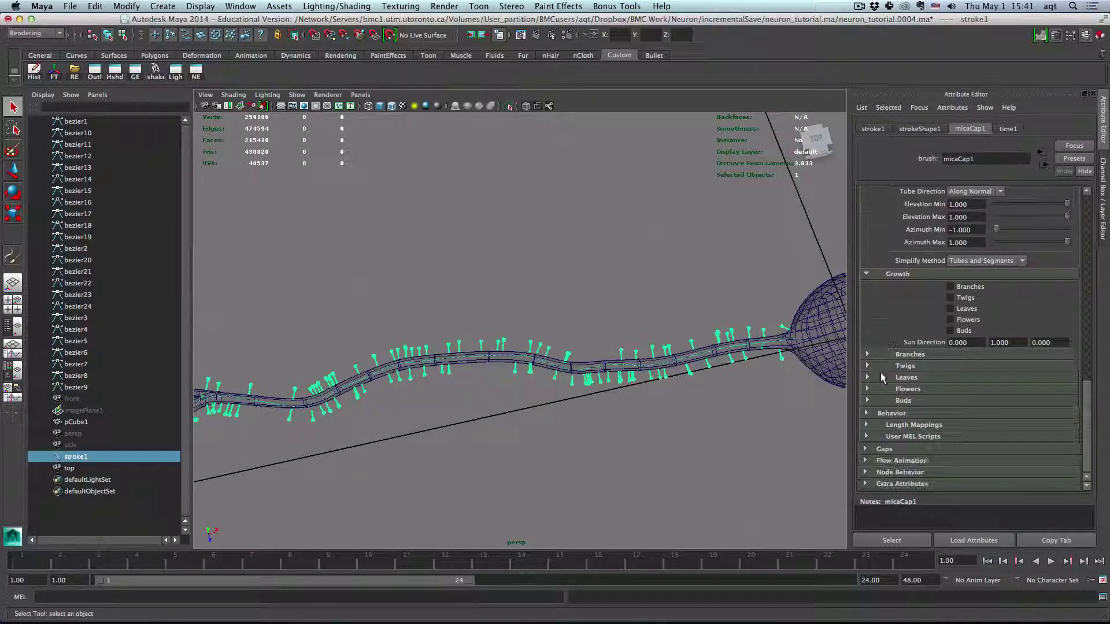
pyautogui.click(906, 414)
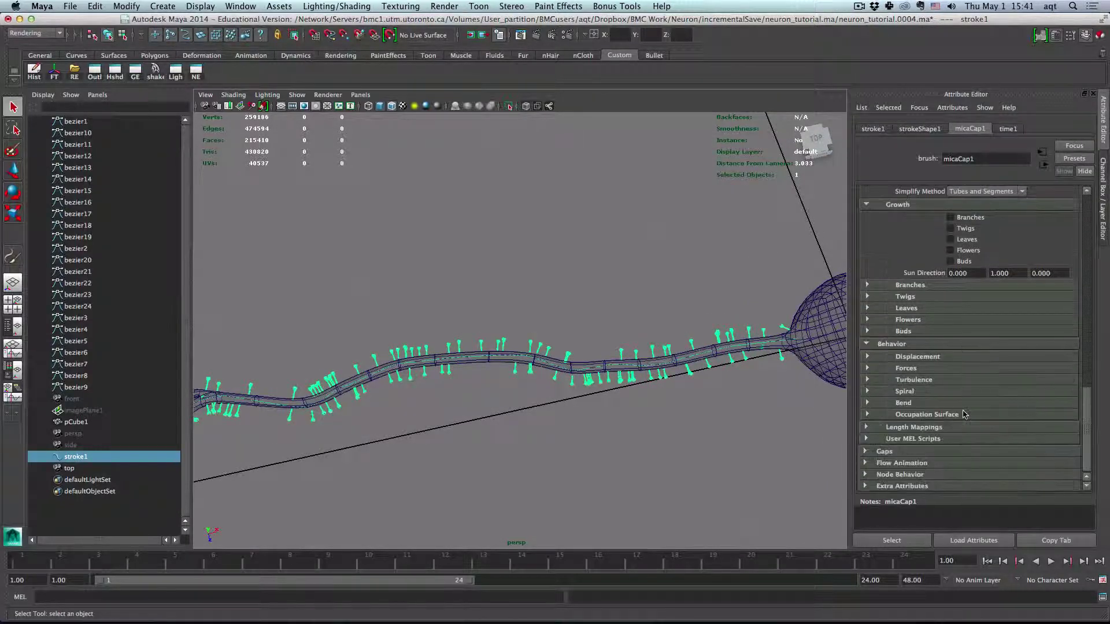
pyautogui.scroll(-4, 911, 340)
pyautogui.click(913, 355)
pyautogui.scroll(-2, 954, 365)
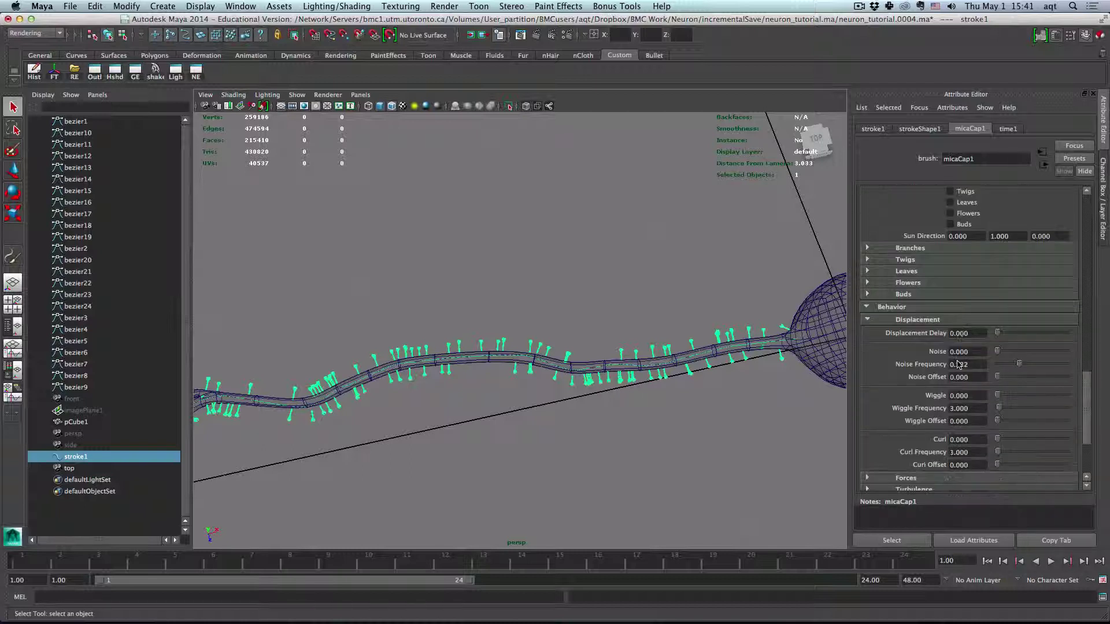
pyautogui.scroll(-2, 958, 365)
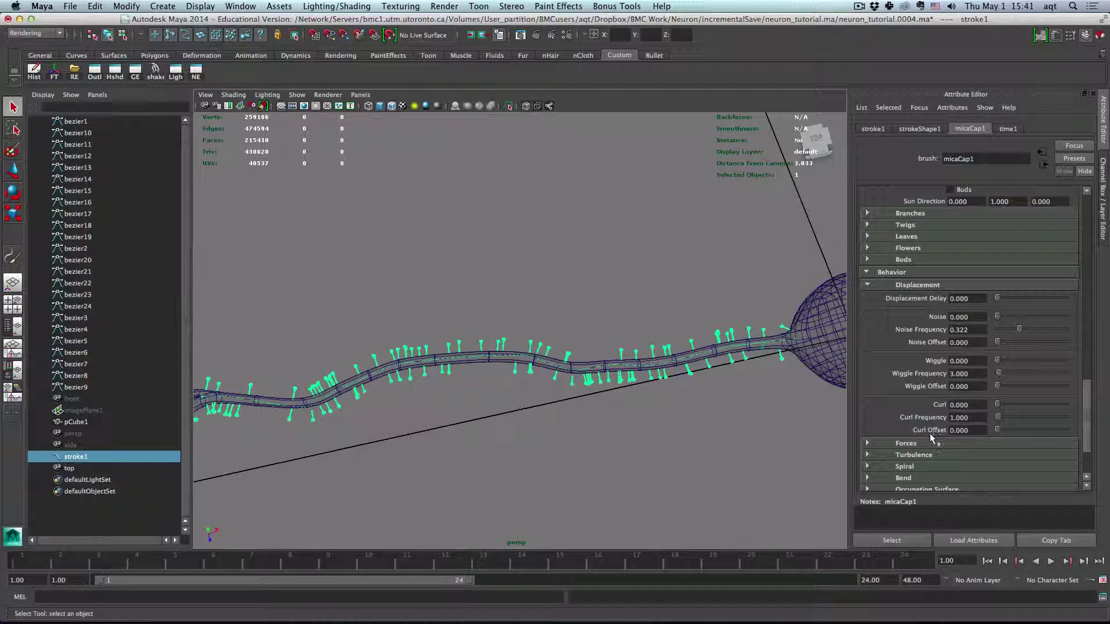
pyautogui.scroll(3, 743, 342)
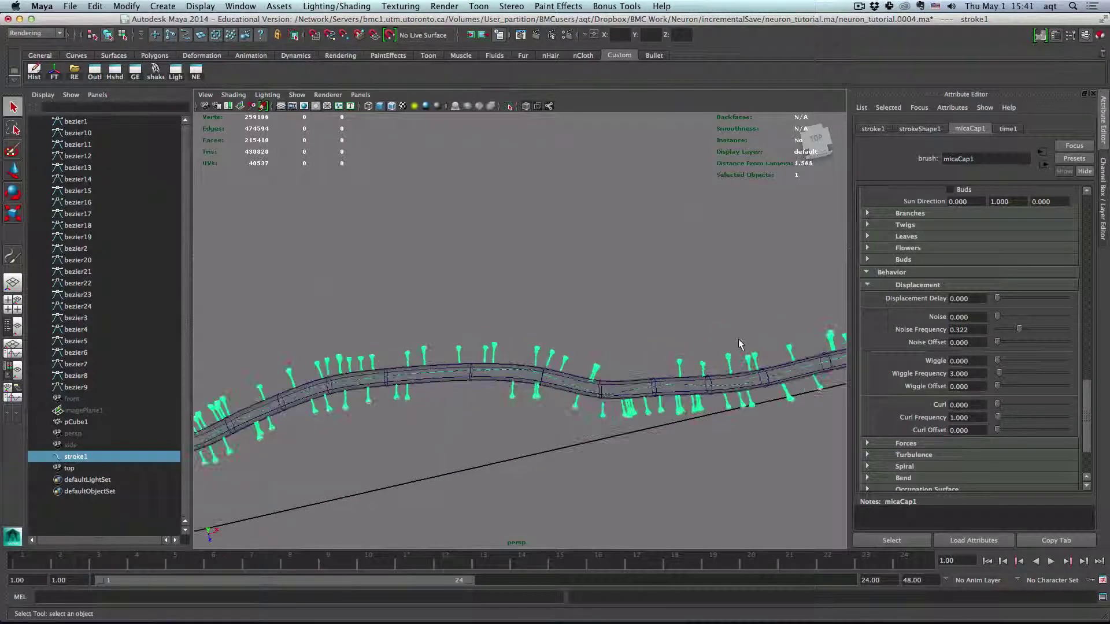
pyautogui.moveTo(999, 319); pyautogui.dragTo(994, 321)
pyautogui.moveTo(1001, 364); pyautogui.dragTo(995, 366)
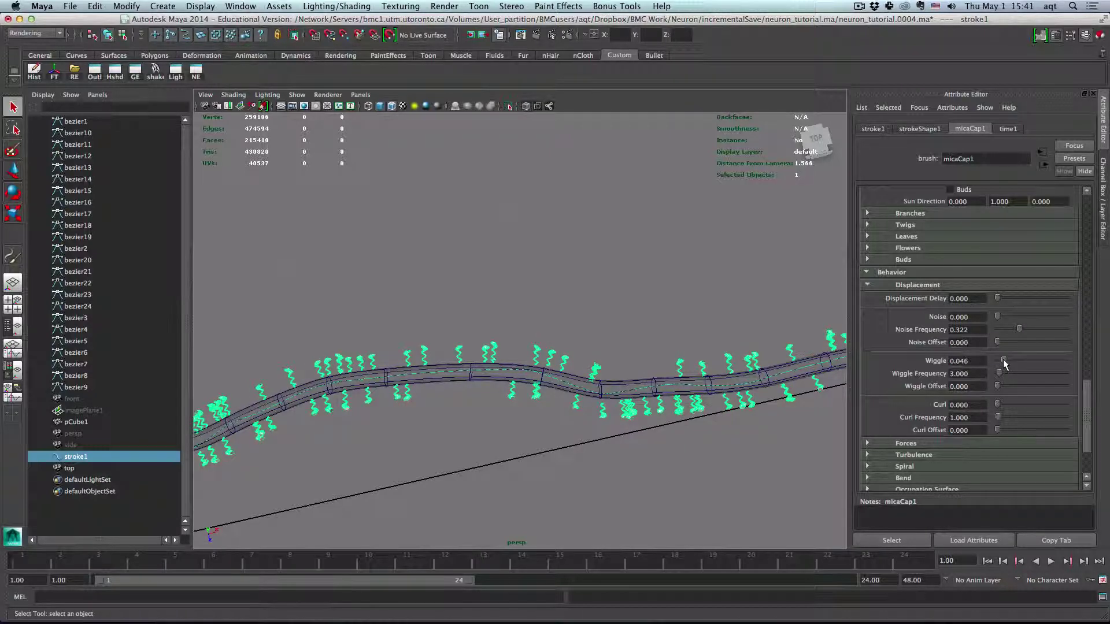
pyautogui.scroll(5, 590, 368)
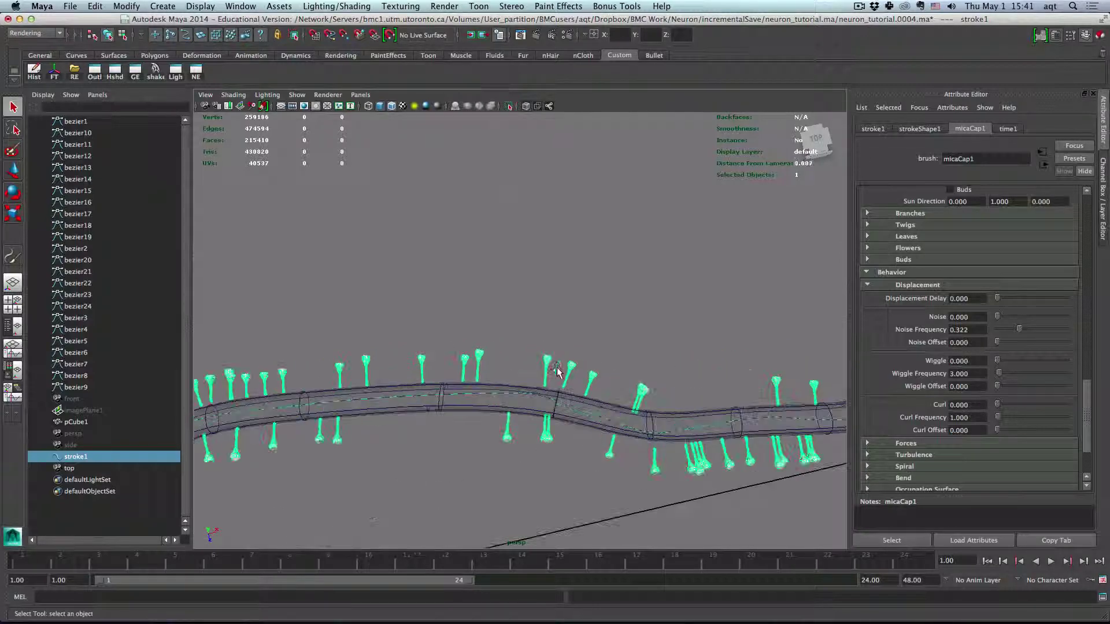
# Step: Tune the micaCap1 forces: path follow, path attract and downward pull, with gravity zero
pyautogui.click(902, 443)
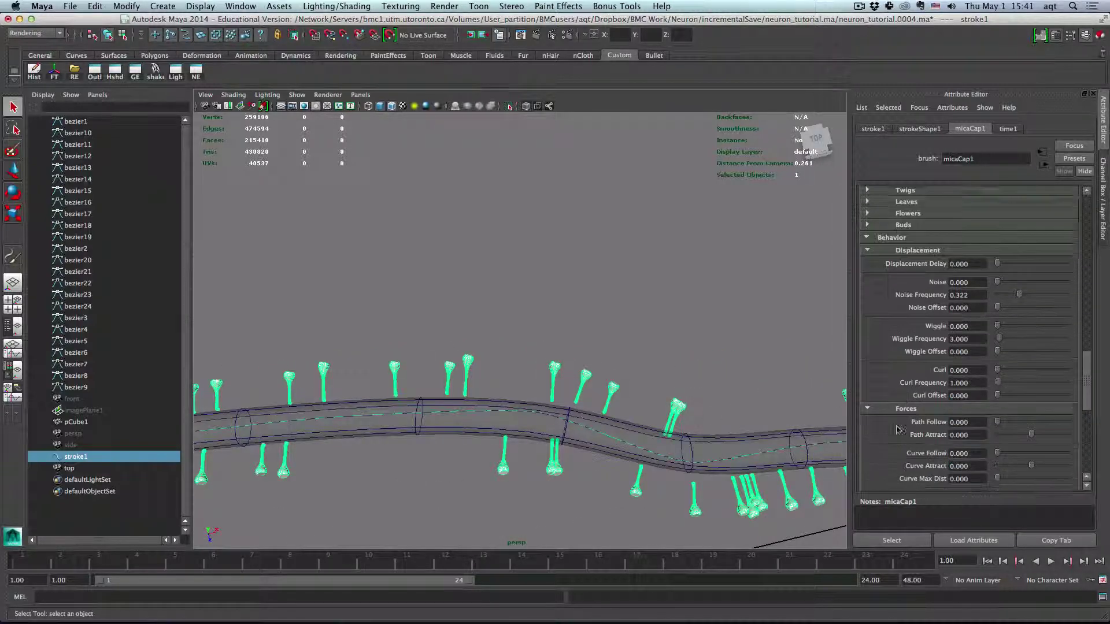
pyautogui.scroll(-3, 898, 429)
pyautogui.scroll(-1, 895, 424)
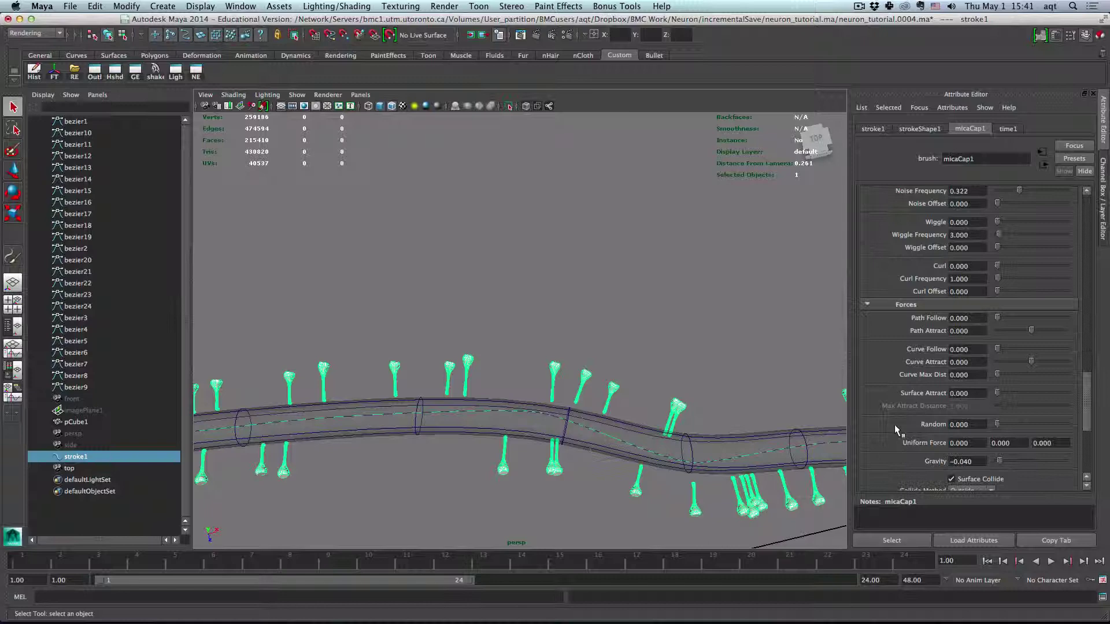
pyautogui.moveTo(997, 317); pyautogui.dragTo(992, 315)
pyautogui.moveTo(1007, 345); pyautogui.dragTo(1004, 345)
pyautogui.moveTo(1000, 392)
pyautogui.mouseDown()
pyautogui.moveTo(1014, 392)
pyautogui.moveTo(981, 393)
pyautogui.moveTo(1006, 423)
pyautogui.mouseUp()
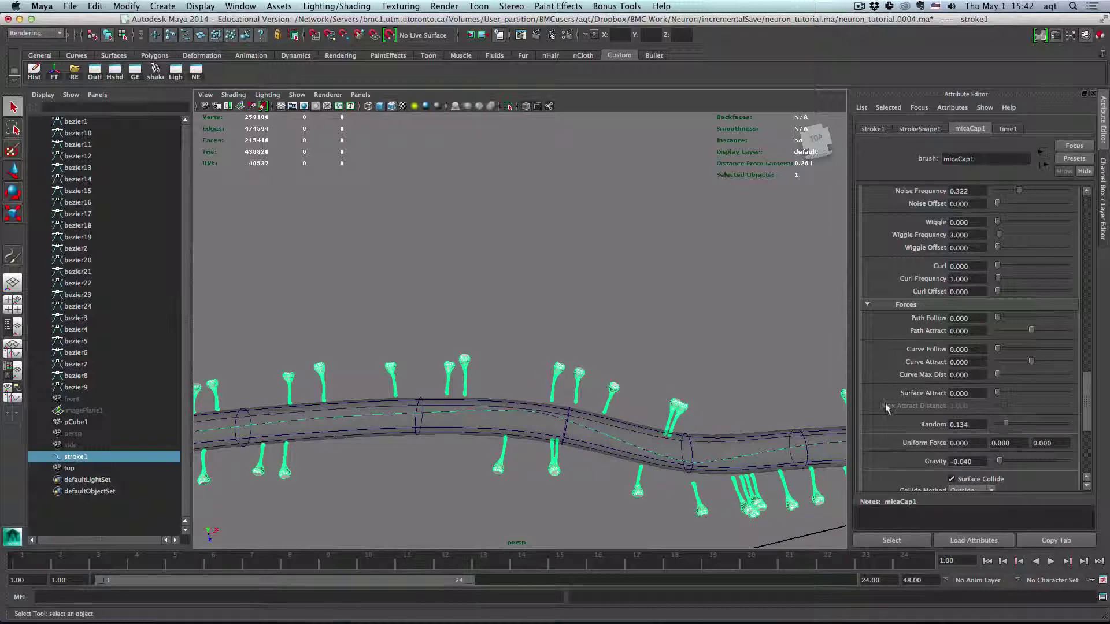
pyautogui.moveTo(723, 408)
pyautogui.keyDown('alt'); pyautogui.mouseDown()
pyautogui.moveTo(725, 358)
pyautogui.moveTo(715, 376)
pyautogui.mouseUp(); pyautogui.keyUp('alt')
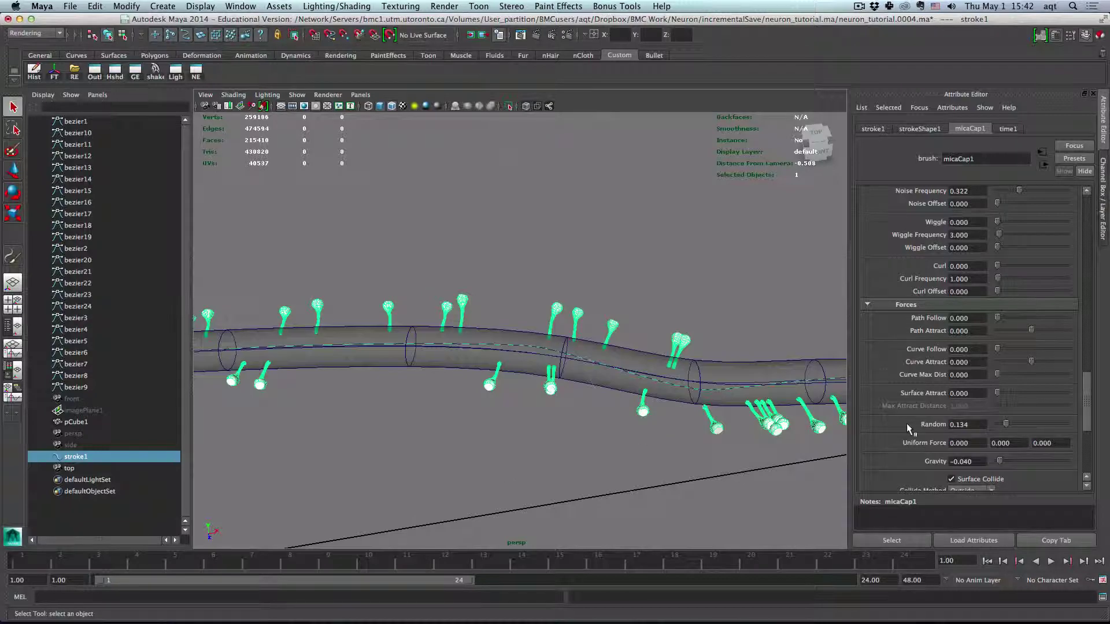
pyautogui.scroll(-2, 907, 426)
pyautogui.scroll(-2, 907, 427)
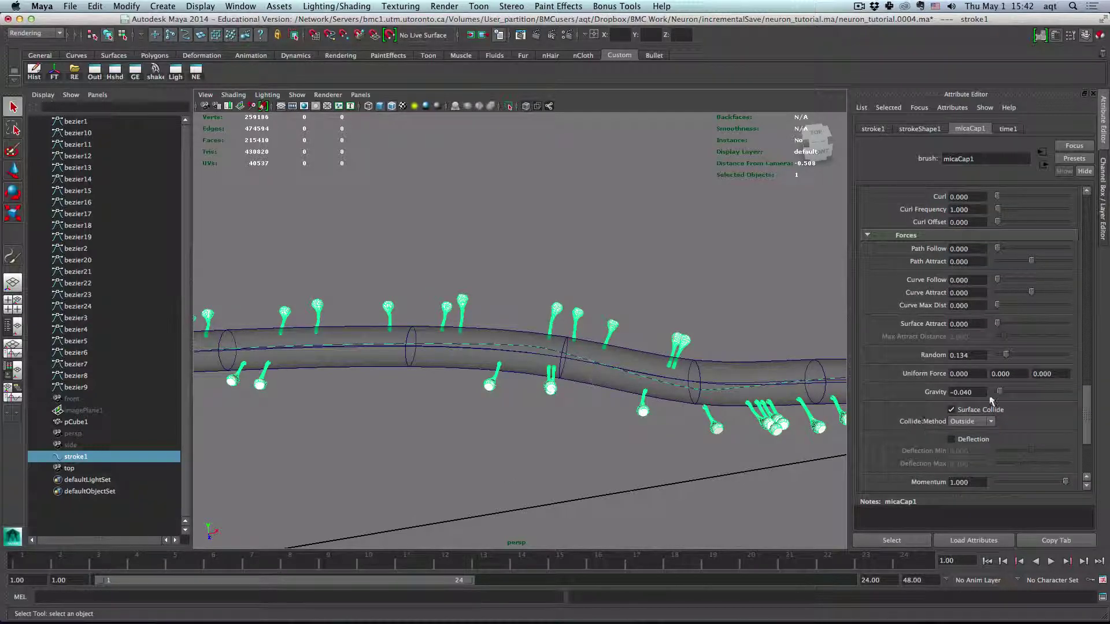
pyautogui.moveTo(998, 395); pyautogui.dragTo(988, 393)
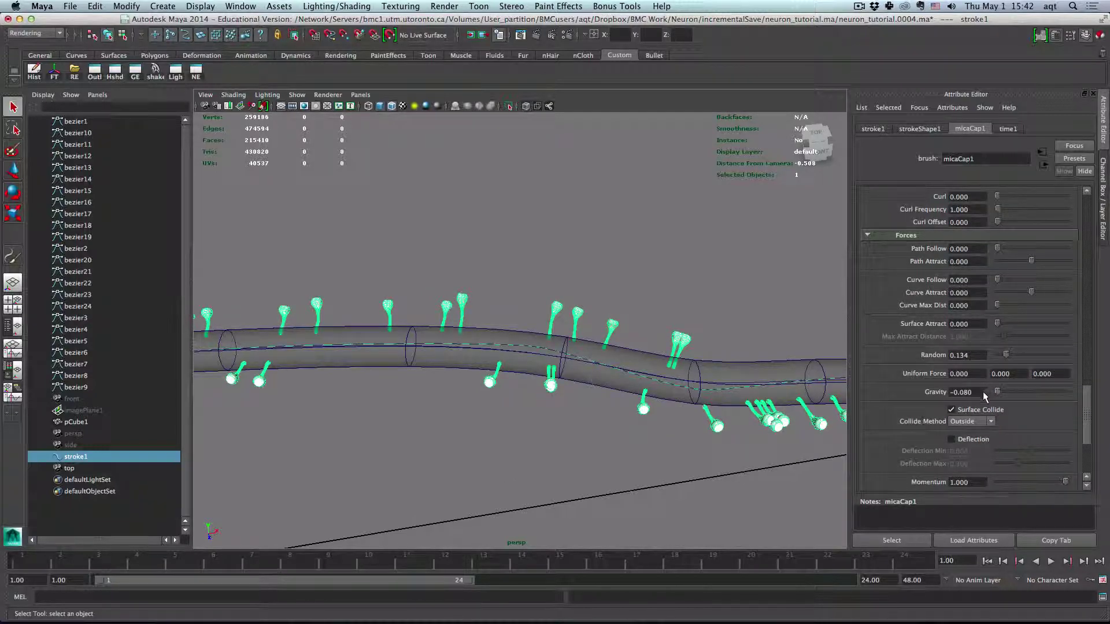
pyautogui.keyDown('alt'); pyautogui.moveTo(639, 400); pyautogui.dragTo(719, 376); pyautogui.keyUp('alt')
pyautogui.moveTo(969, 391); pyautogui.dragTo(940, 397)
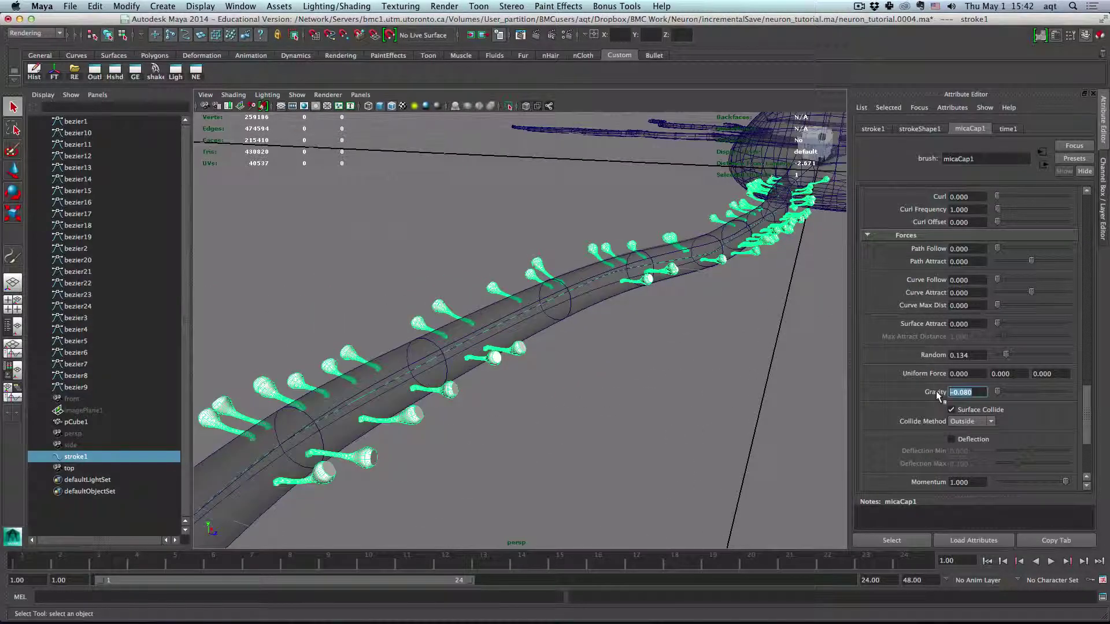
pyautogui.write('0')
pyautogui.click(984, 374)
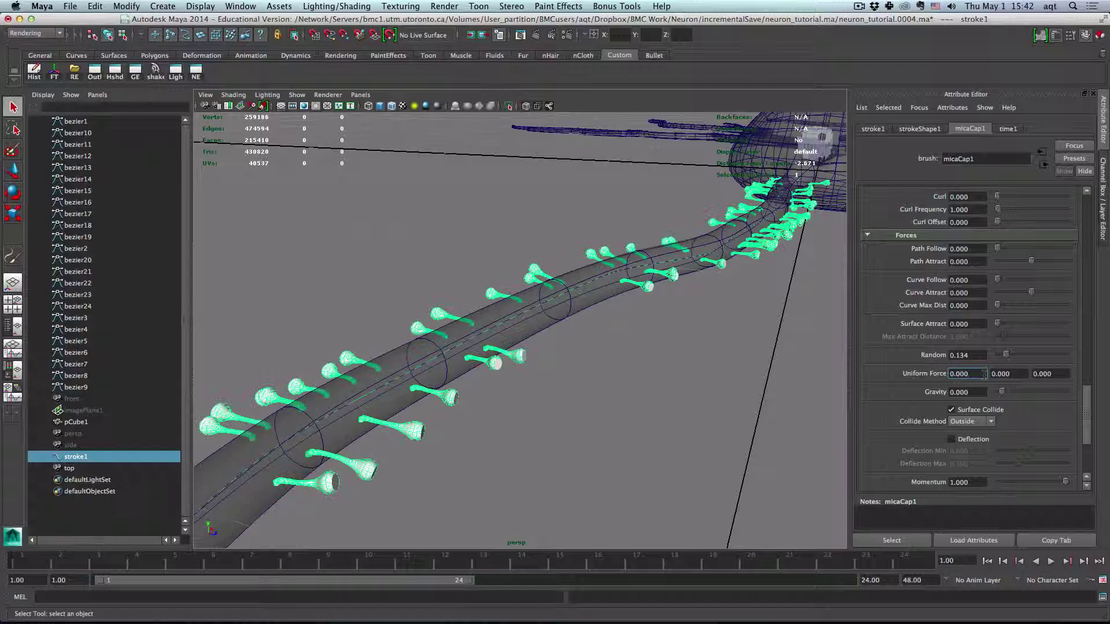
# Step: Set spine collision to the Outside method and enable deflection
pyautogui.click(983, 407)
pyautogui.click(971, 422)
pyautogui.keyDown('alt'); pyautogui.moveTo(529, 411); pyautogui.dragTo(527, 430); pyautogui.keyUp('alt')
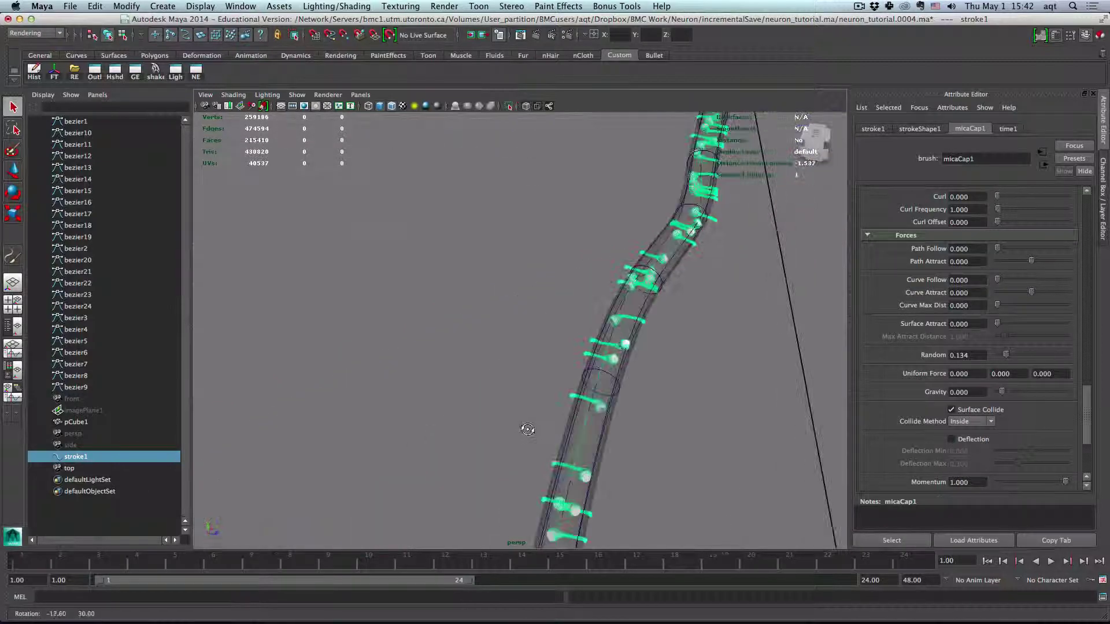
pyautogui.click(972, 422)
pyautogui.click(963, 441)
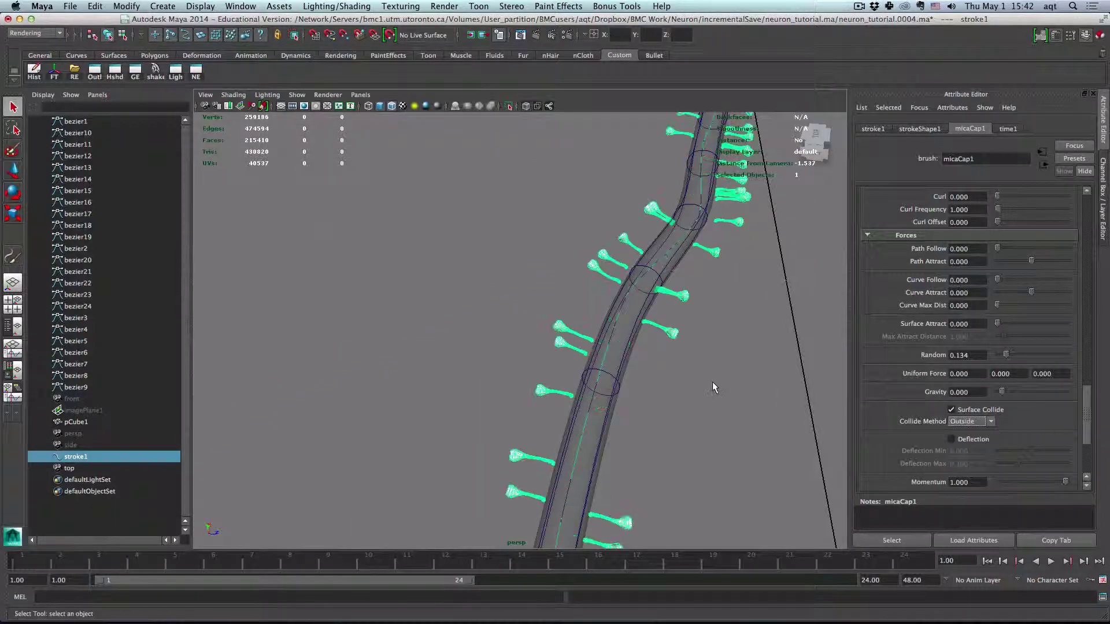
pyautogui.keyDown('alt'); pyautogui.moveTo(707, 378); pyautogui.dragTo(685, 403); pyautogui.keyUp('alt')
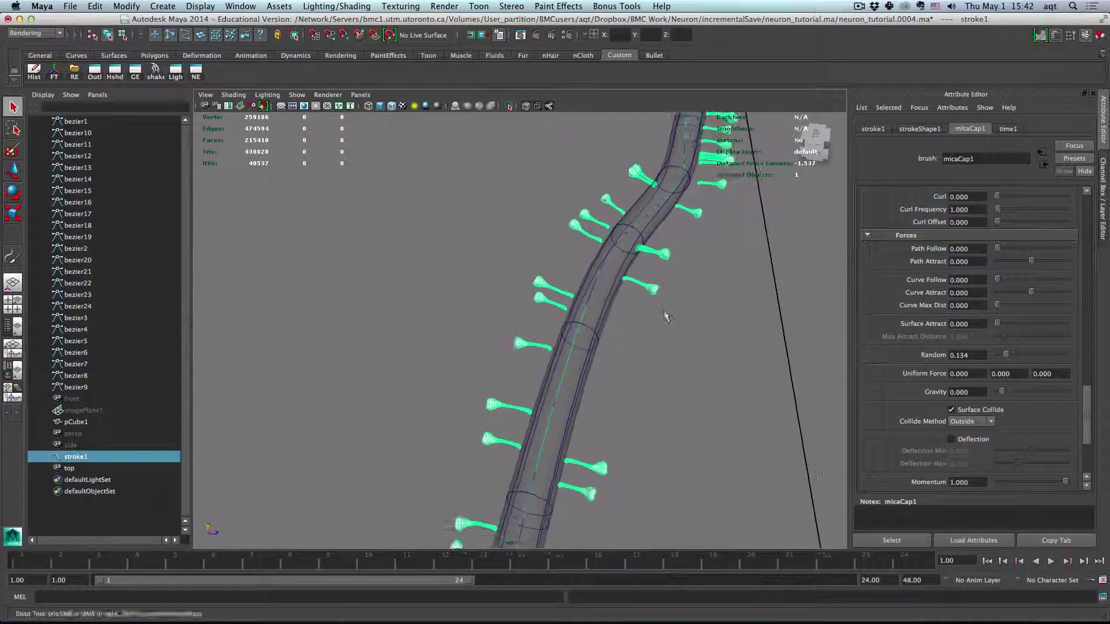
pyautogui.click(962, 440)
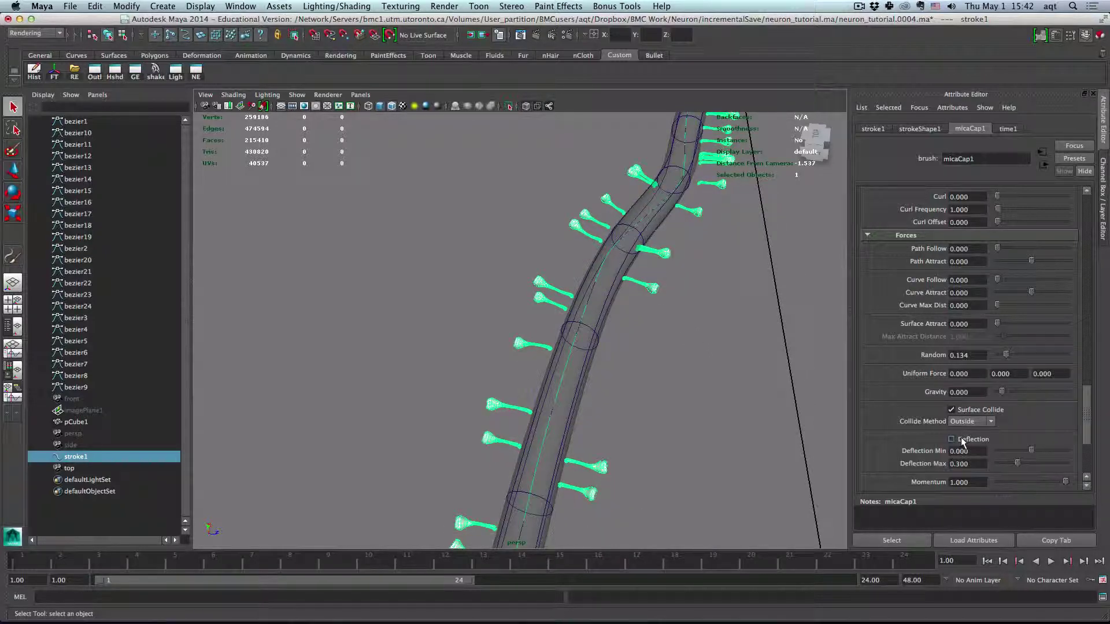
pyautogui.scroll(-1, 962, 451)
pyautogui.scroll(-1, 978, 468)
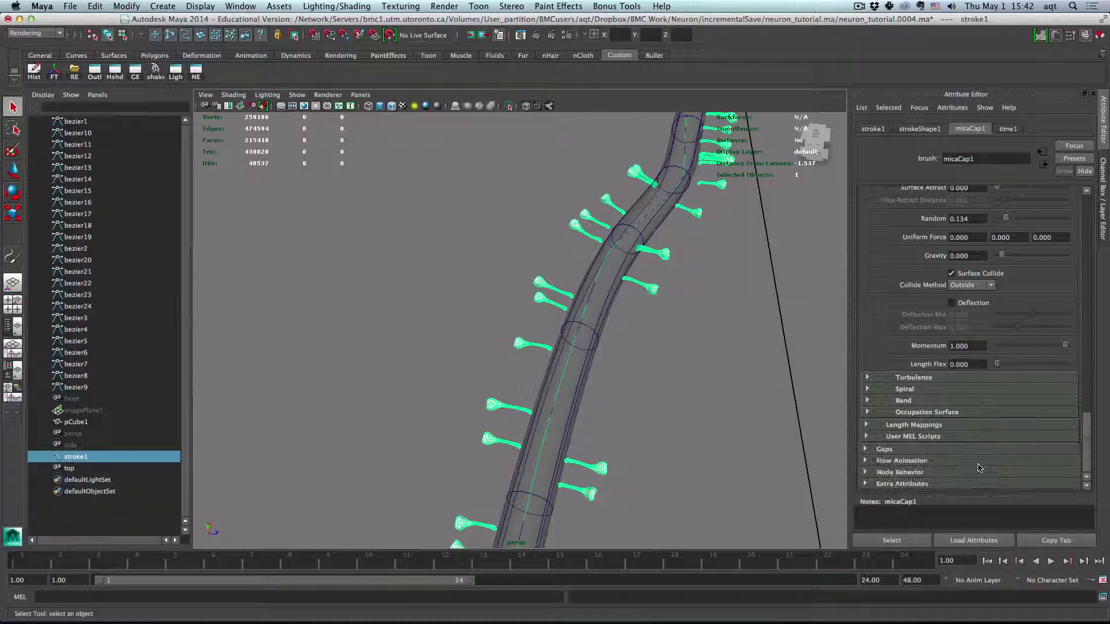
# Step: Show Turbulence, Spiral and Bend, set Bend to 0, and expand Occupation Surface
pyautogui.click(926, 378)
pyautogui.scroll(-2, 919, 390)
pyautogui.click(913, 398)
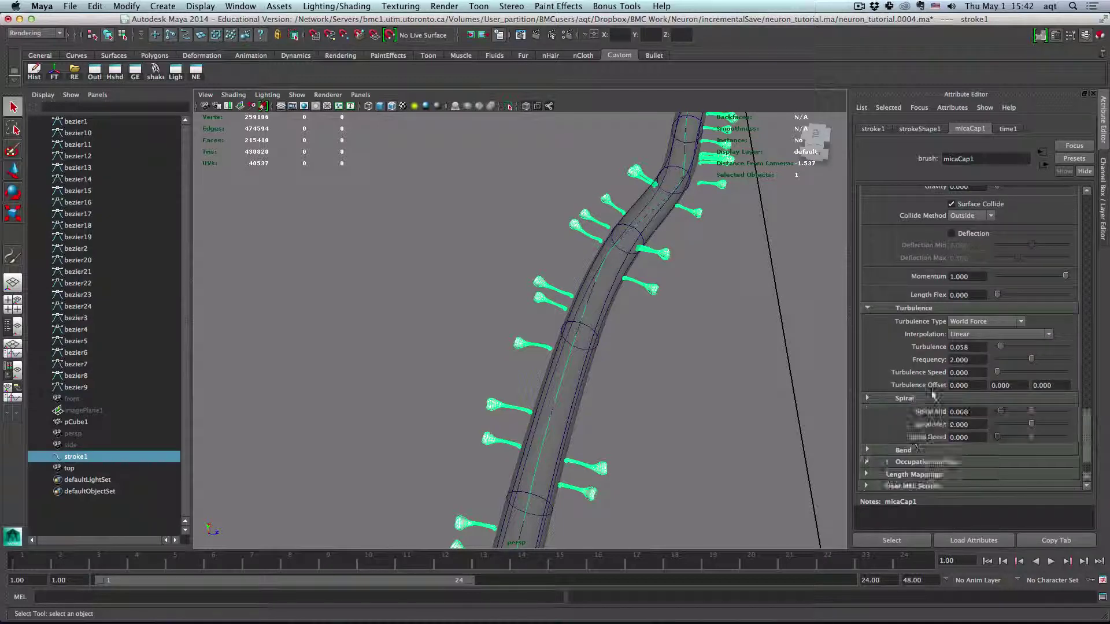
pyautogui.scroll(-1, 931, 390)
pyautogui.click(921, 399)
pyautogui.scroll(-1, 922, 399)
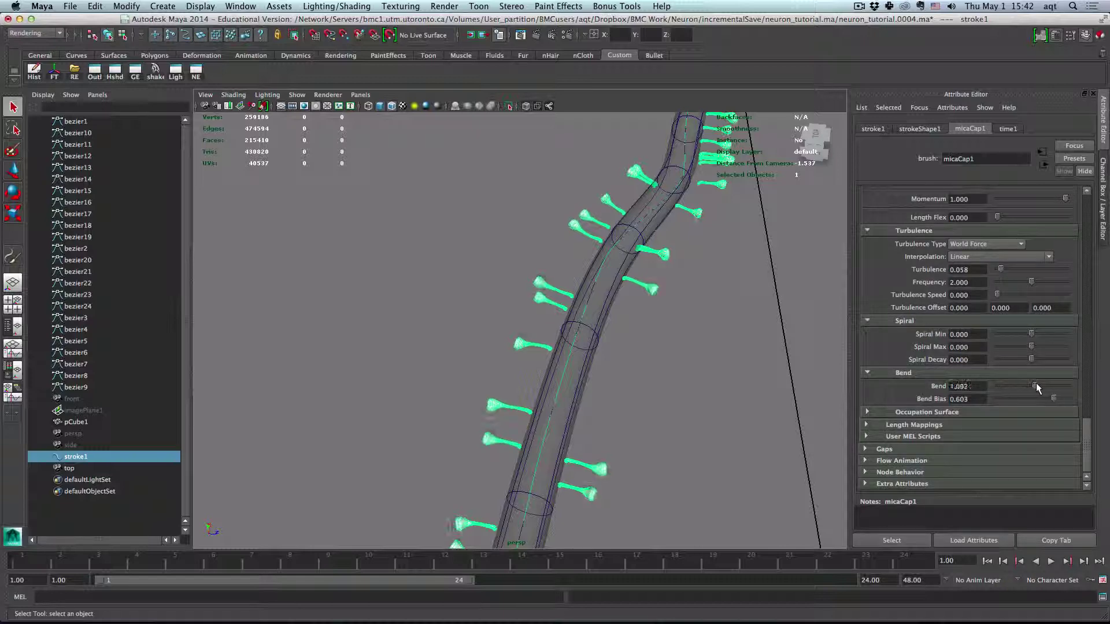
pyautogui.moveTo(1035, 383); pyautogui.dragTo(1032, 382)
pyautogui.doubleClick(957, 386)
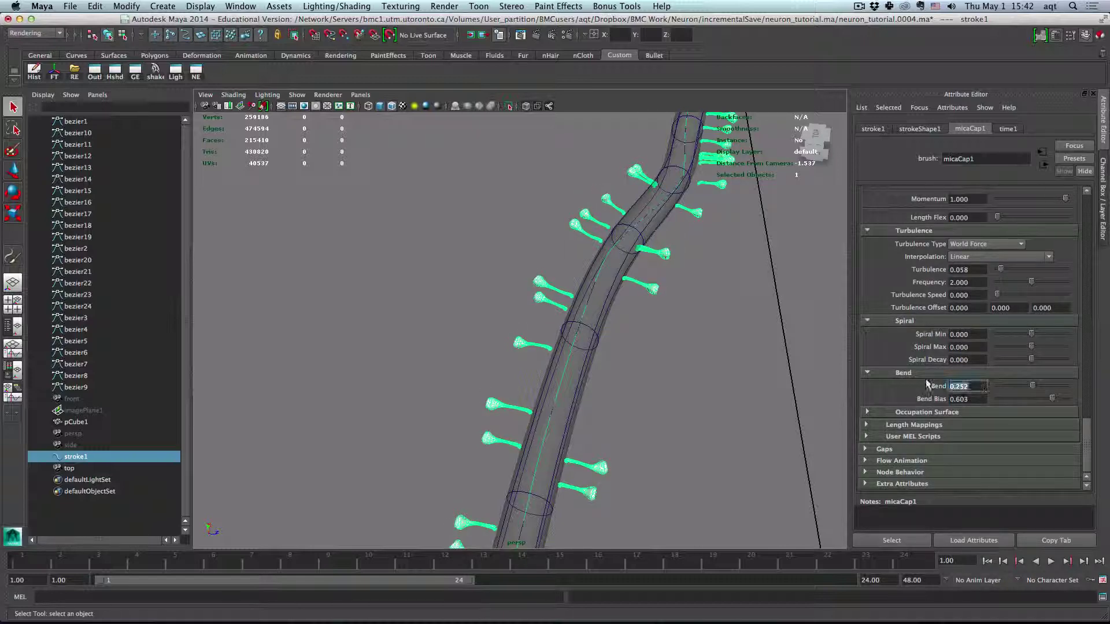
pyautogui.write('0')
pyautogui.press('Return')
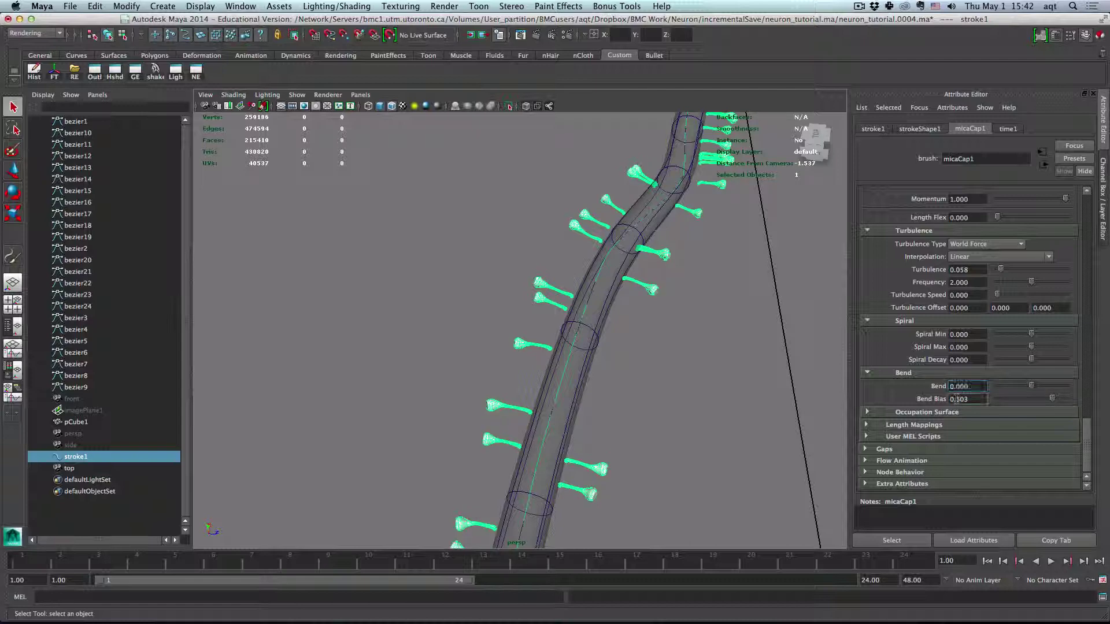
pyautogui.click(941, 412)
pyautogui.scroll(-3, 955, 414)
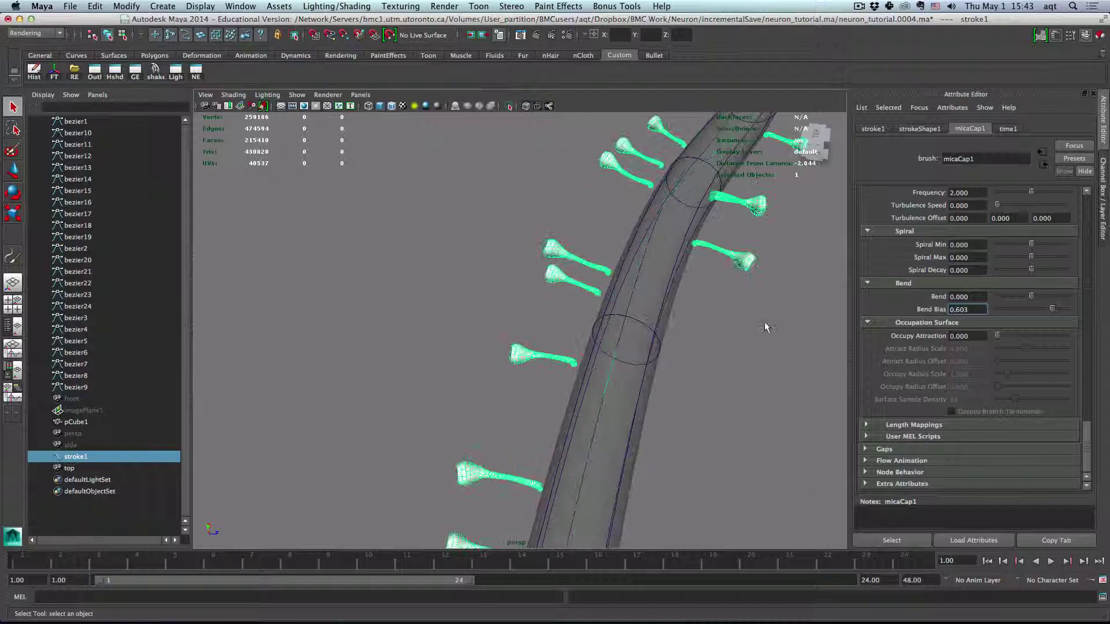
pyautogui.moveTo(641, 343)
pyautogui.keyDown('alt'); pyautogui.mouseDown()
pyautogui.moveTo(611, 340)
pyautogui.moveTo(421, 448)
pyautogui.mouseUp(); pyautogui.keyUp('alt')
# Step: Select bezier1–bezier9 in the Outliner and attach the current mushroom brush to them
pyautogui.click(421, 449)
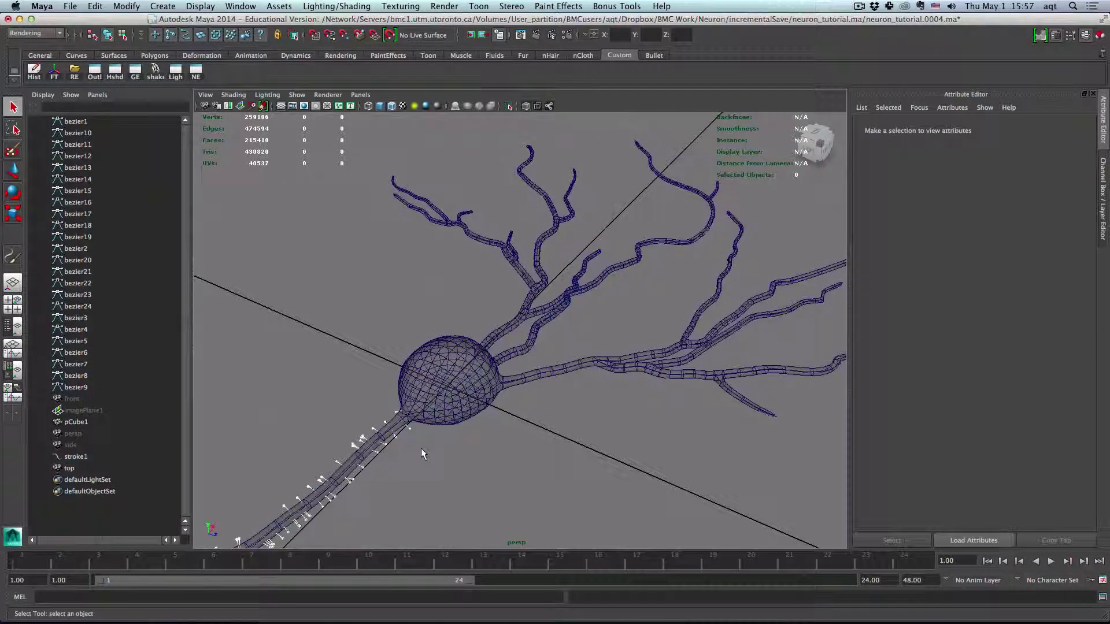
pyautogui.click(127, 131)
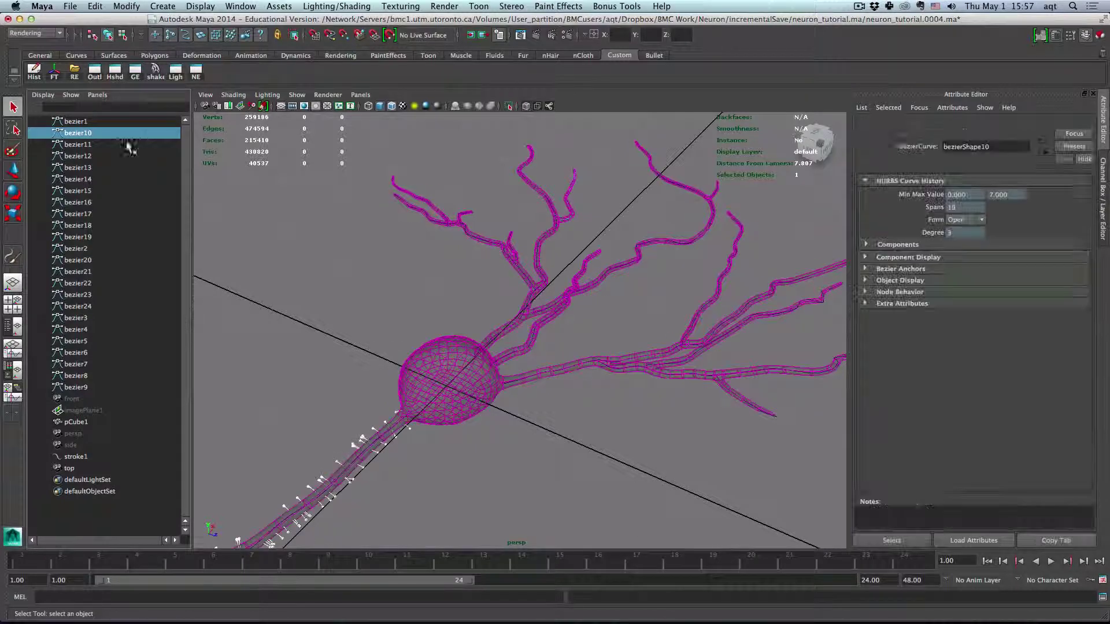
pyautogui.keyDown('shift'); pyautogui.click(91, 387); pyautogui.keyUp('shift')
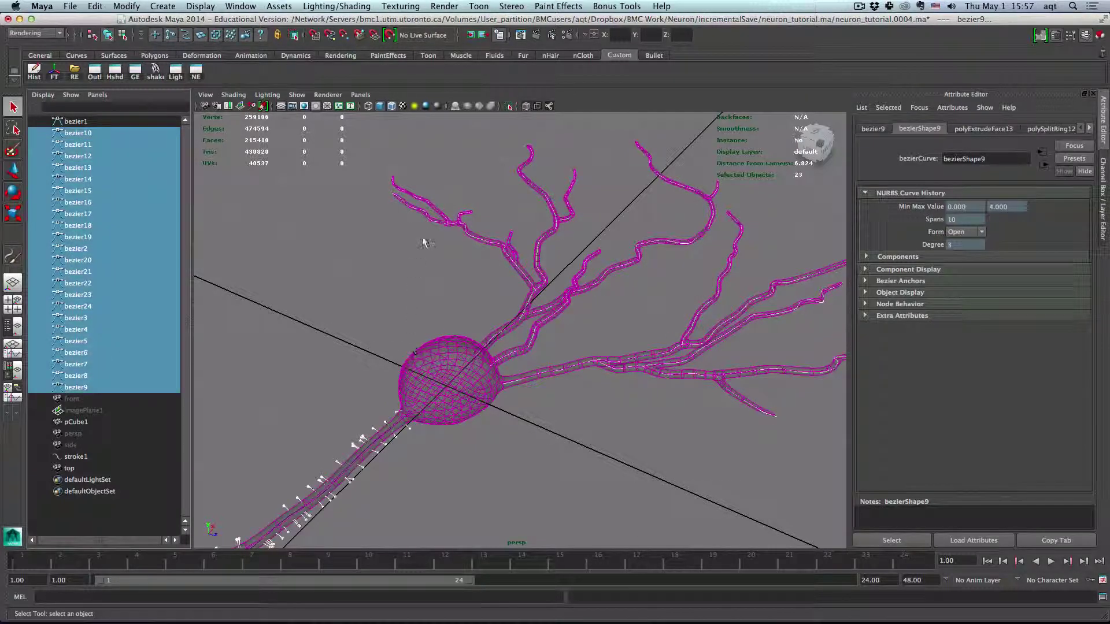
pyautogui.press('space')
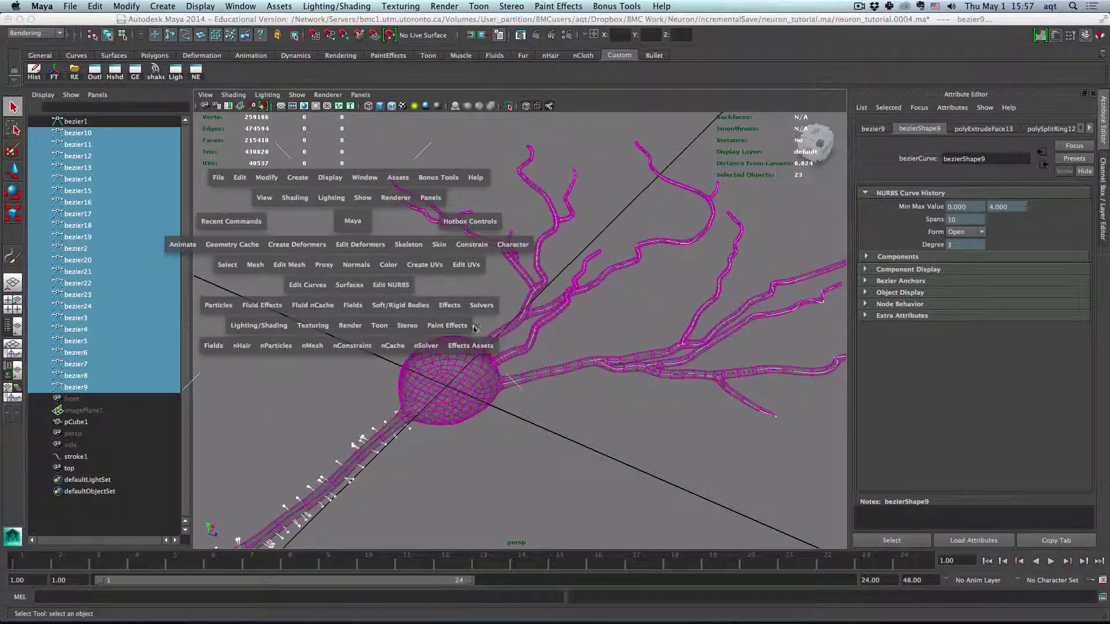
pyautogui.click(460, 327)
pyautogui.moveTo(460, 550)
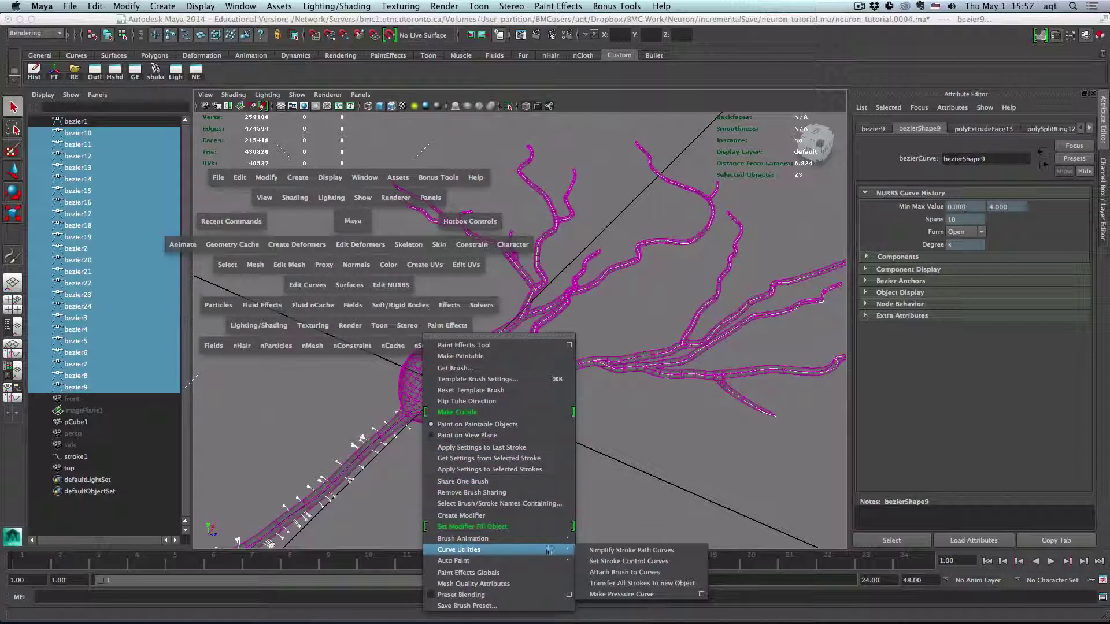
pyautogui.click(605, 573)
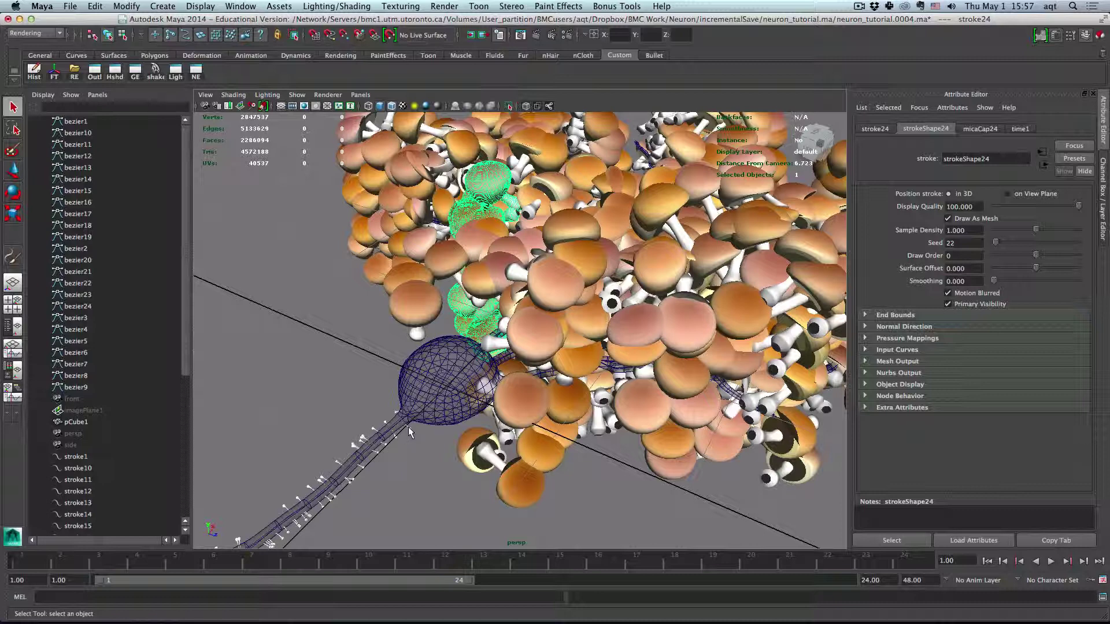
# Step: Copy stroke1's brush settings with Get Settings from Selected Stroke
pyautogui.click(409, 427)
pyautogui.press('space')
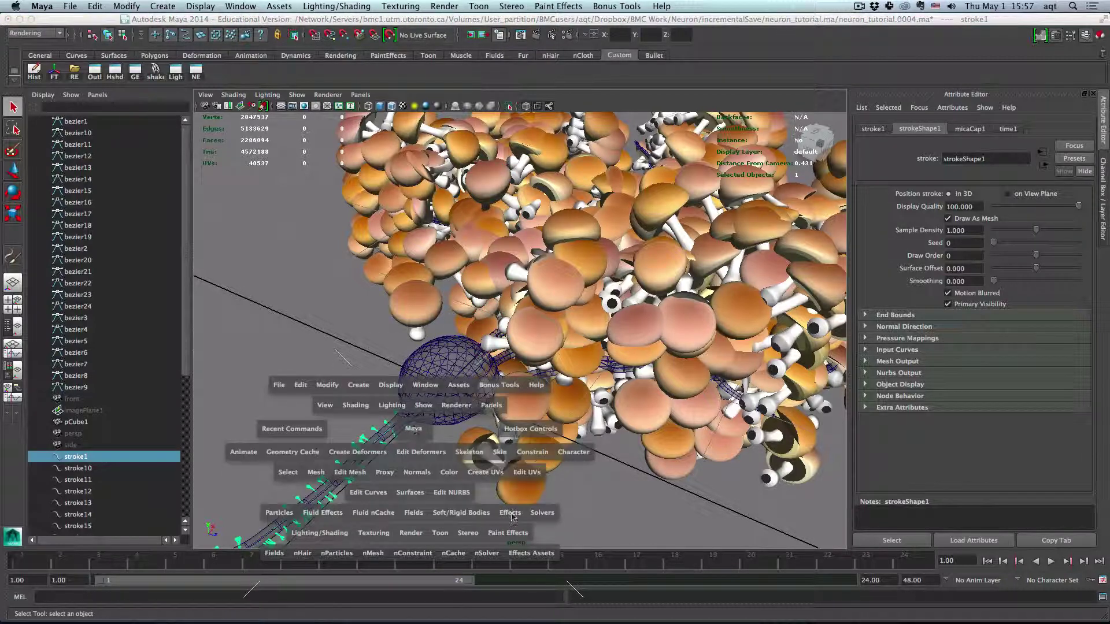
pyautogui.click(511, 518)
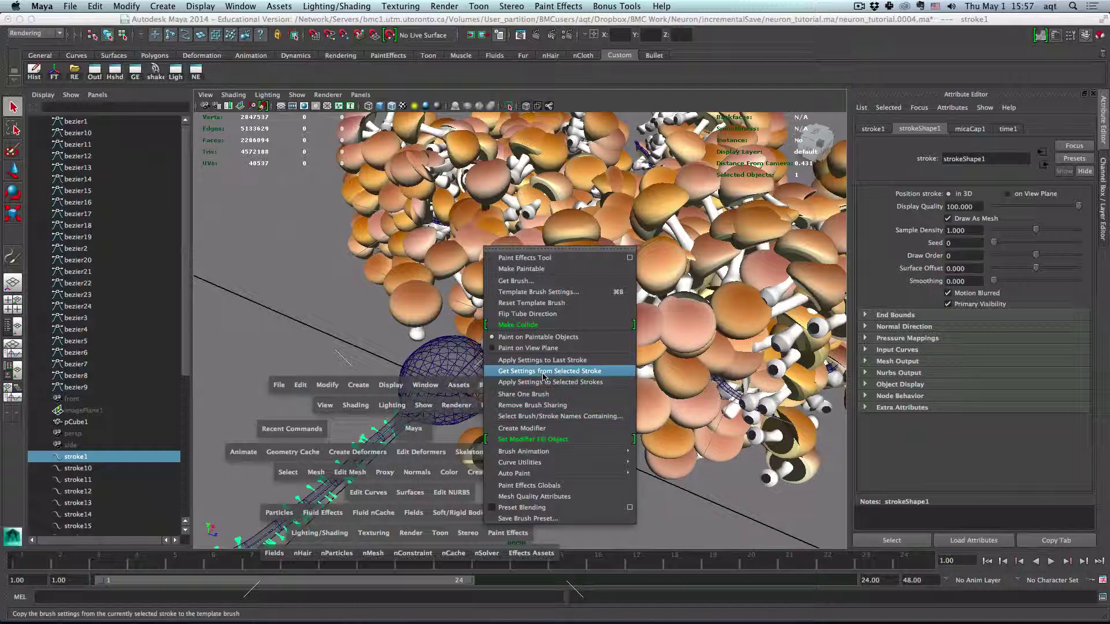
pyautogui.click(544, 371)
# Step: Select stroke10 through stroke9 and apply the copied settings to them
pyautogui.click(104, 385)
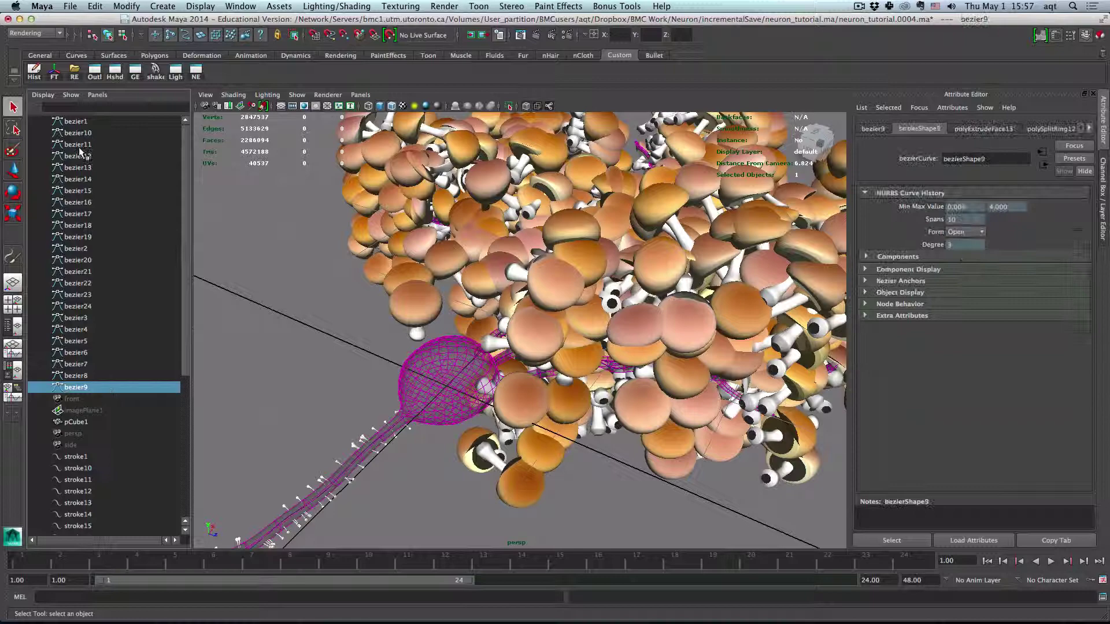
pyautogui.click(103, 467)
pyautogui.scroll(-7, 106, 469)
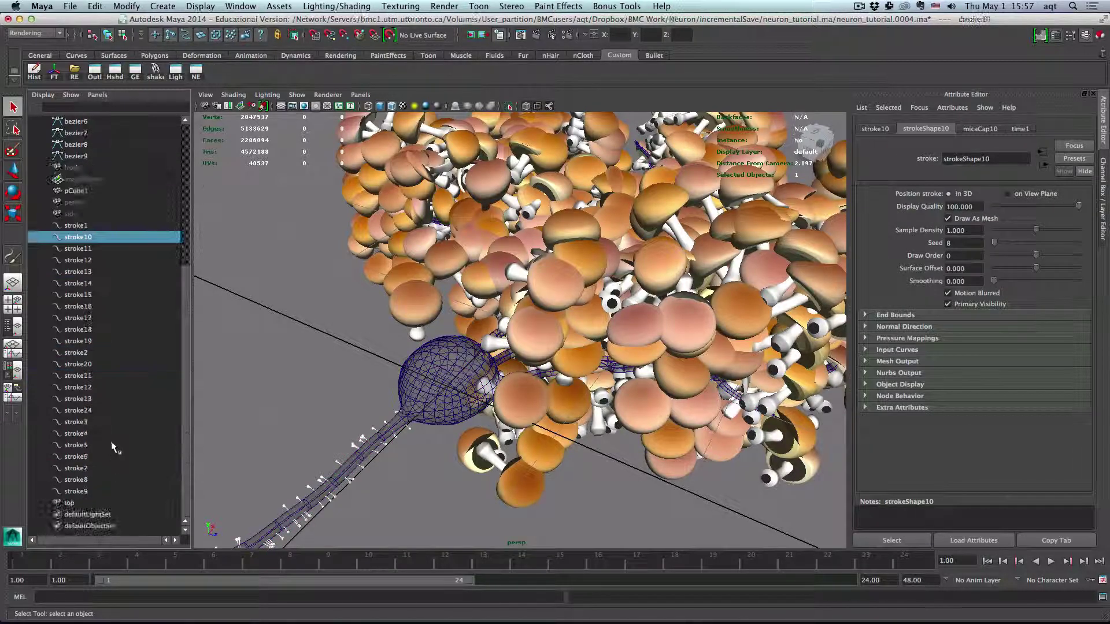
pyautogui.keyDown('shift'); pyautogui.click(94, 493); pyautogui.keyUp('shift')
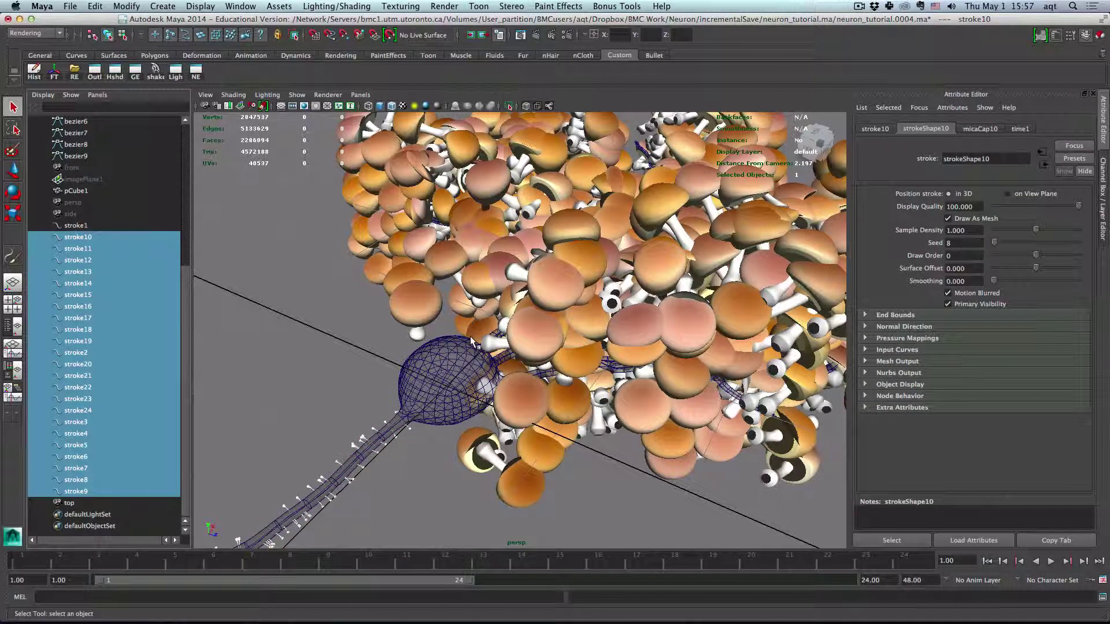
pyautogui.press('space')
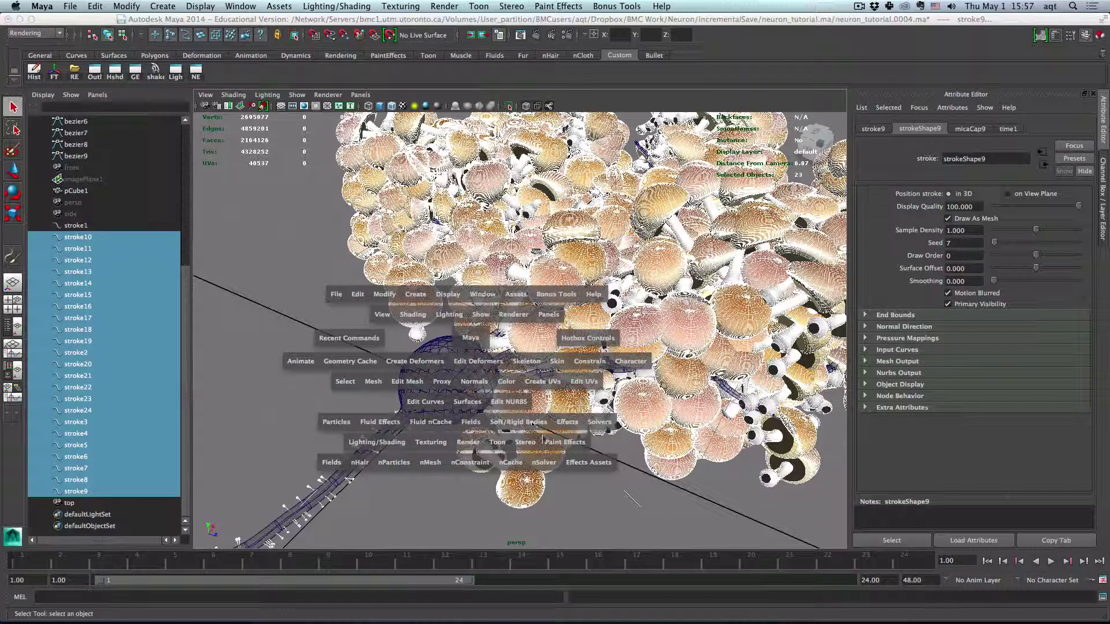
pyautogui.click(543, 440)
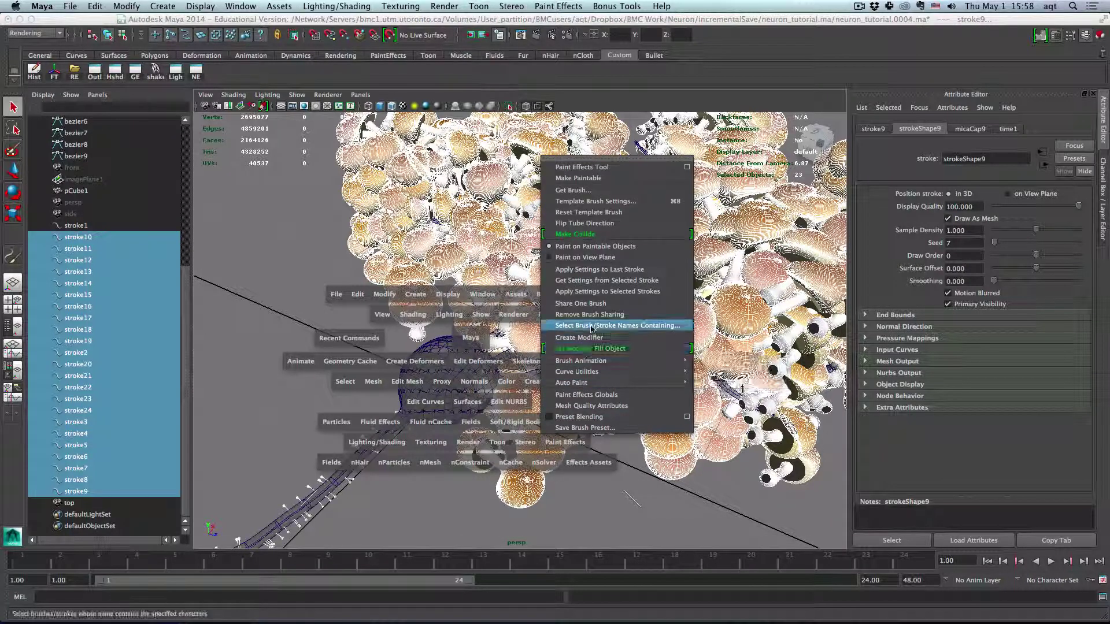
pyautogui.click(592, 298)
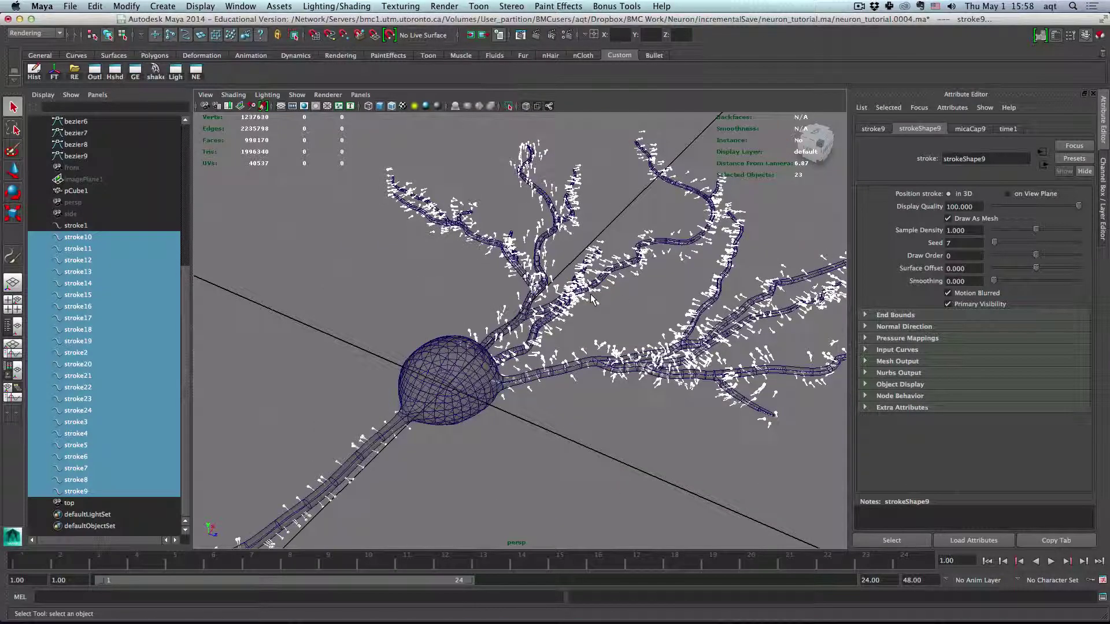
pyautogui.scroll(2, 557, 346)
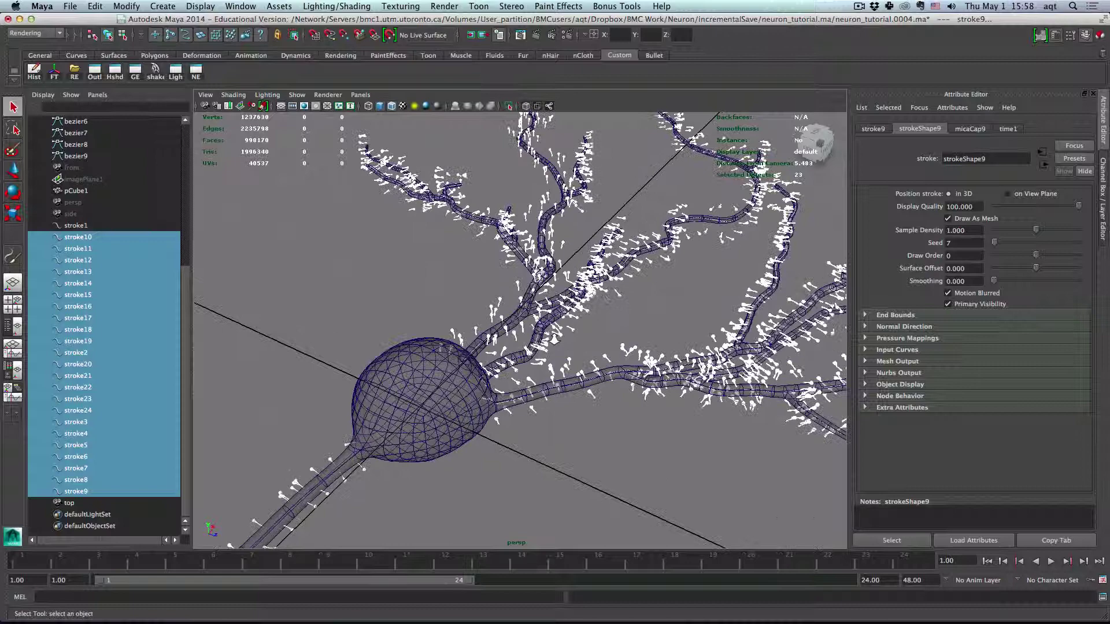
pyautogui.scroll(1, 557, 345)
pyautogui.scroll(1, 556, 345)
pyautogui.scroll(1, 230, 266)
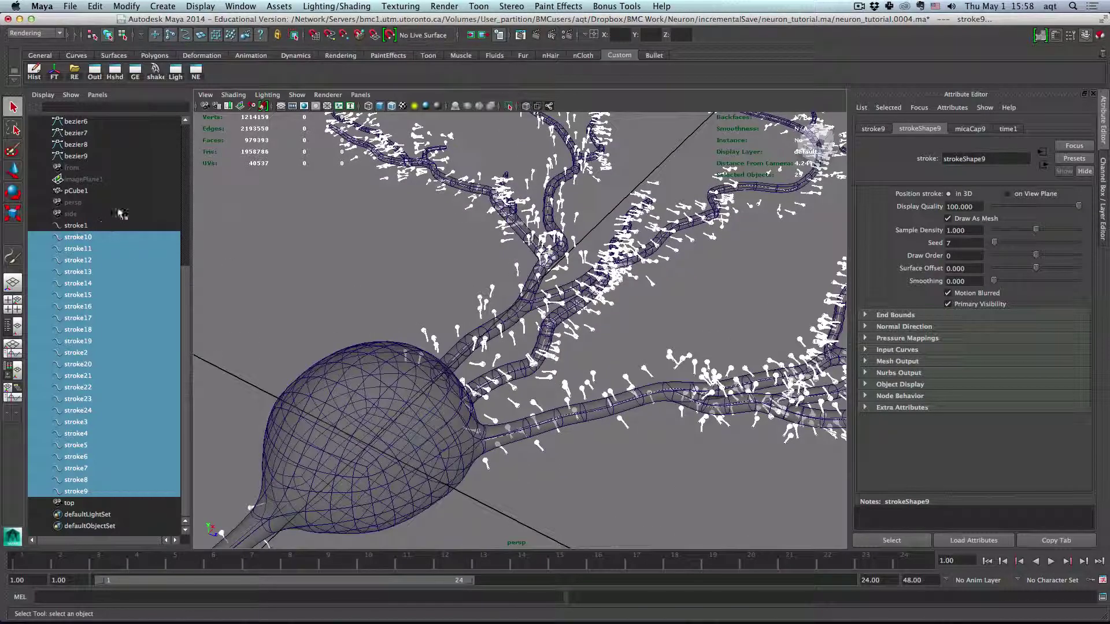
# Step: Make the selected strokes collide with pCube1, then deselect and orbit around the neuron
pyautogui.keyDown('shift'); pyautogui.click(317, 366); pyautogui.keyUp('shift')
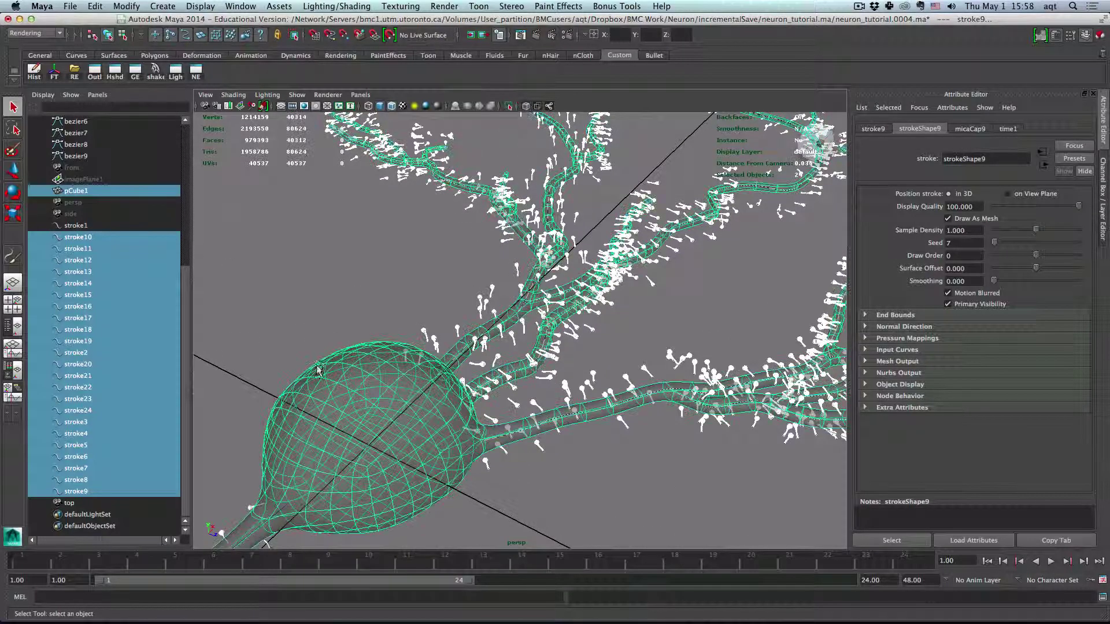
pyautogui.press('space')
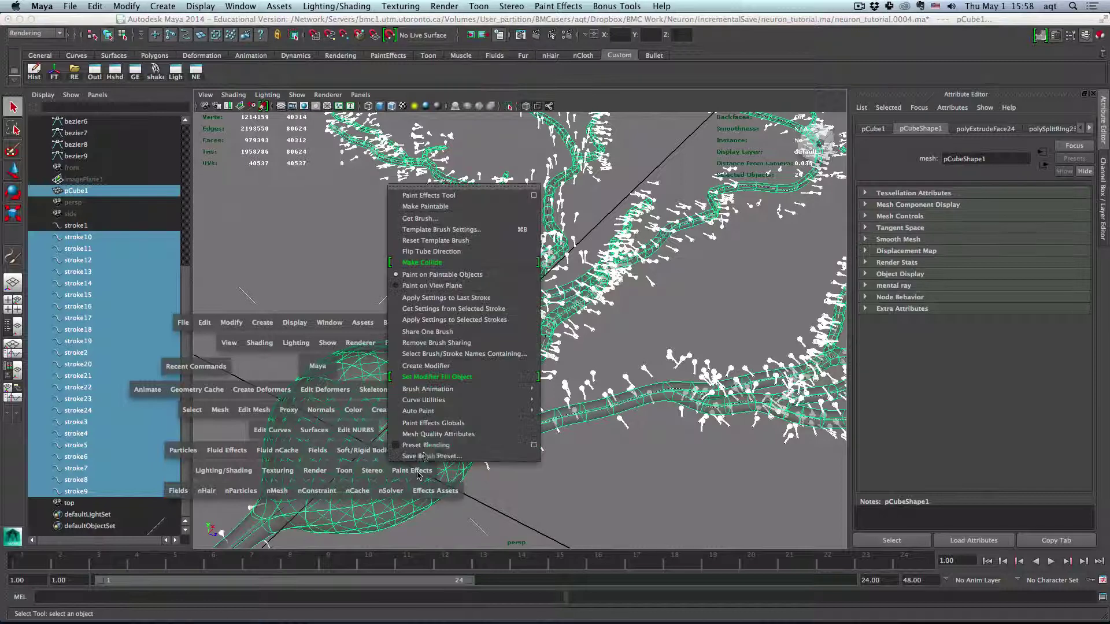
pyautogui.moveTo(434, 448); pyautogui.dragTo(438, 266)
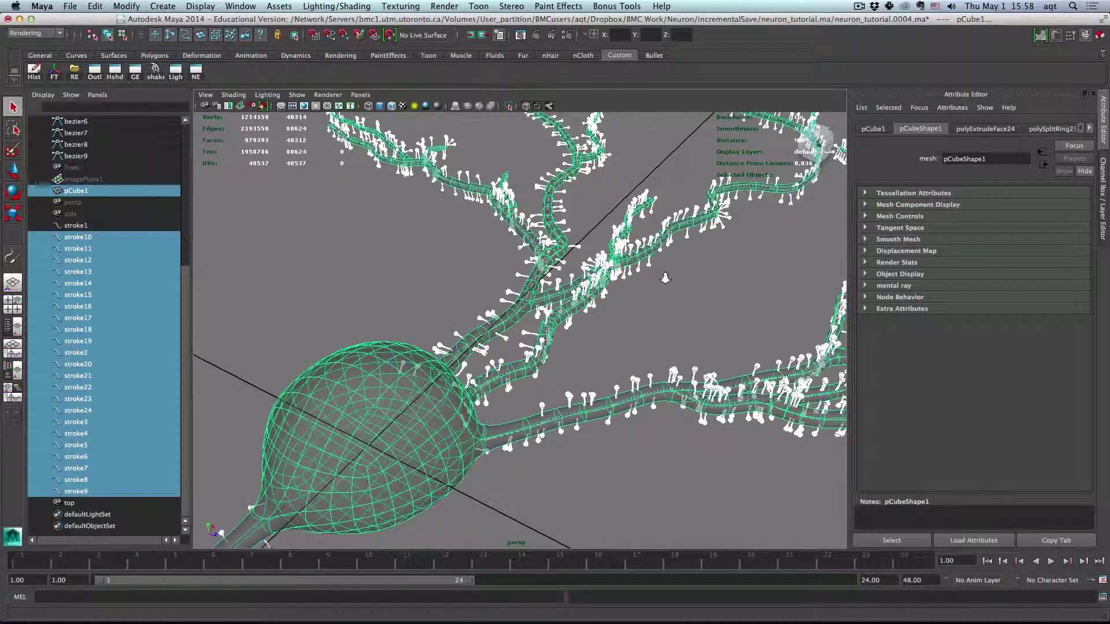
pyautogui.keyDown('alt'); pyautogui.moveTo(664, 300); pyautogui.dragTo(661, 277); pyautogui.keyUp('alt')
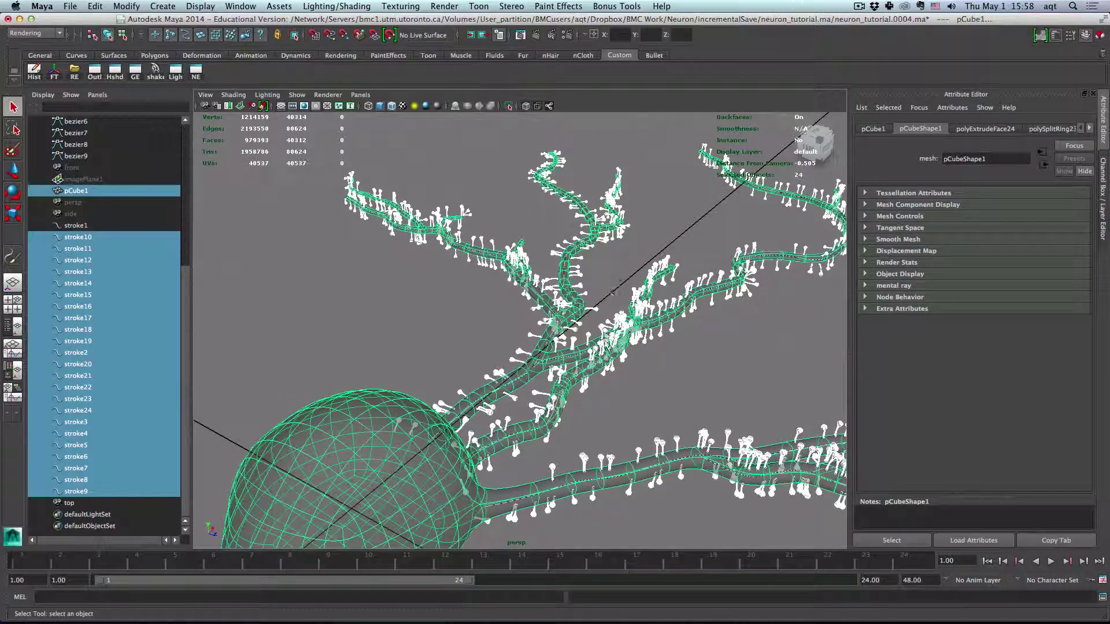
pyautogui.click(633, 392)
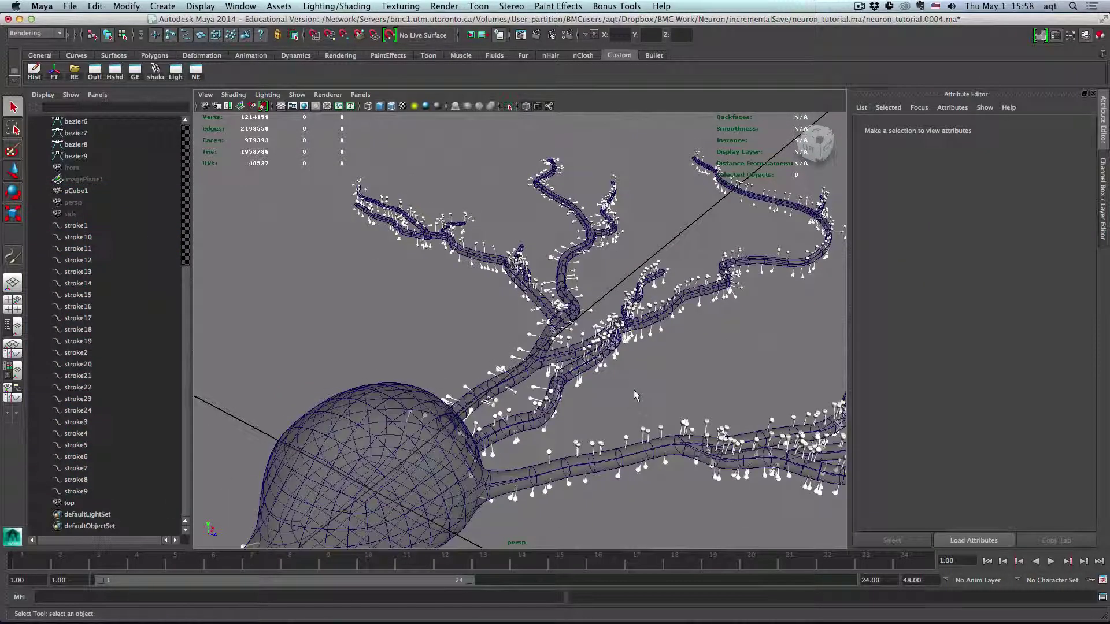
pyautogui.keyDown('alt'); pyautogui.moveTo(634, 389); pyautogui.dragTo(646, 374); pyautogui.keyUp('alt')
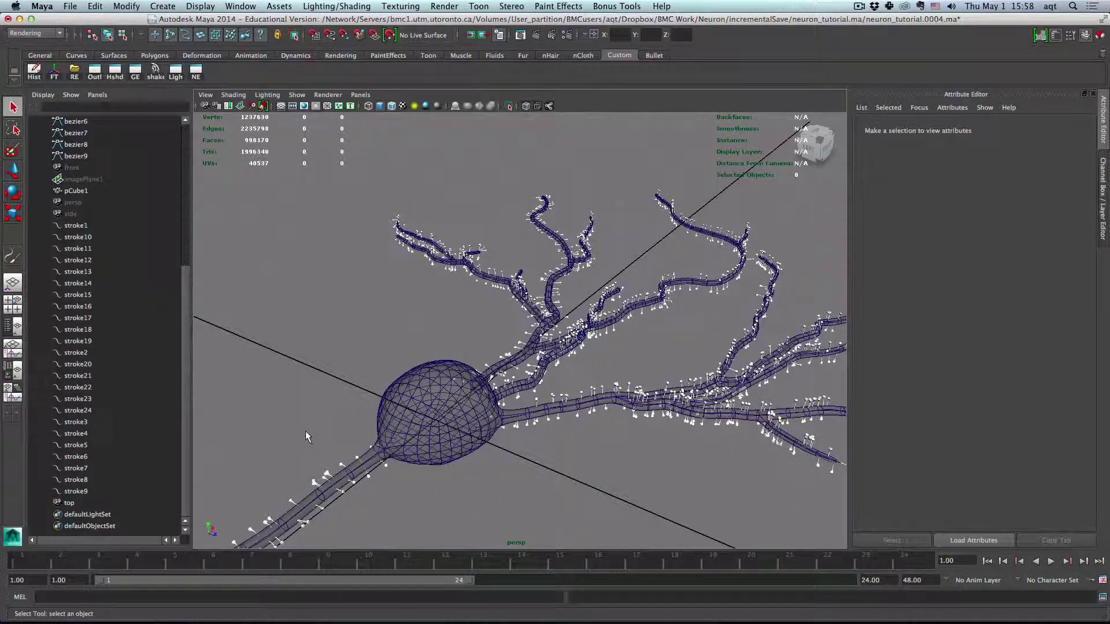
# Step: Apply Remove Brush Sharing to stroke1 through stroke9, then clear the selection
pyautogui.click(90, 226)
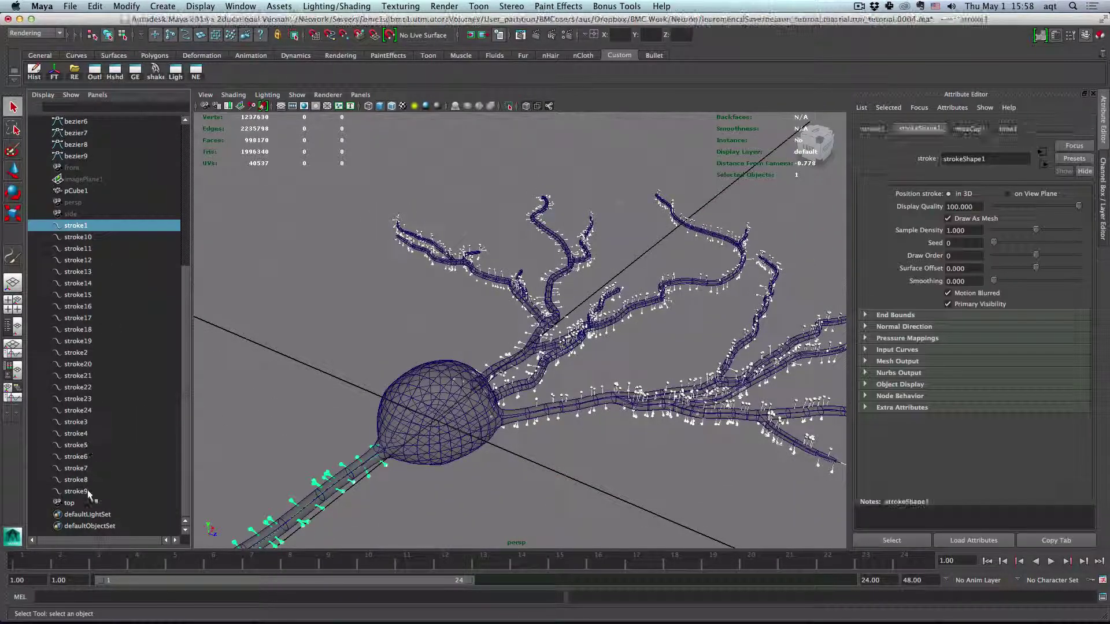
pyautogui.keyDown('shift'); pyautogui.click(88, 491); pyautogui.keyUp('shift')
pyautogui.press('space')
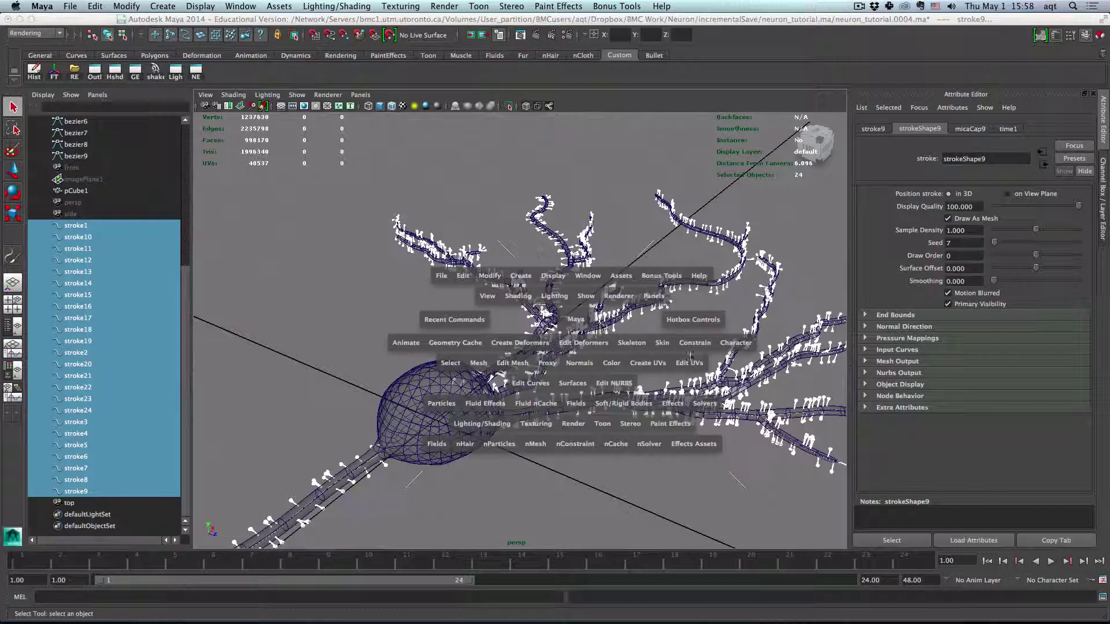
pyautogui.click(667, 425)
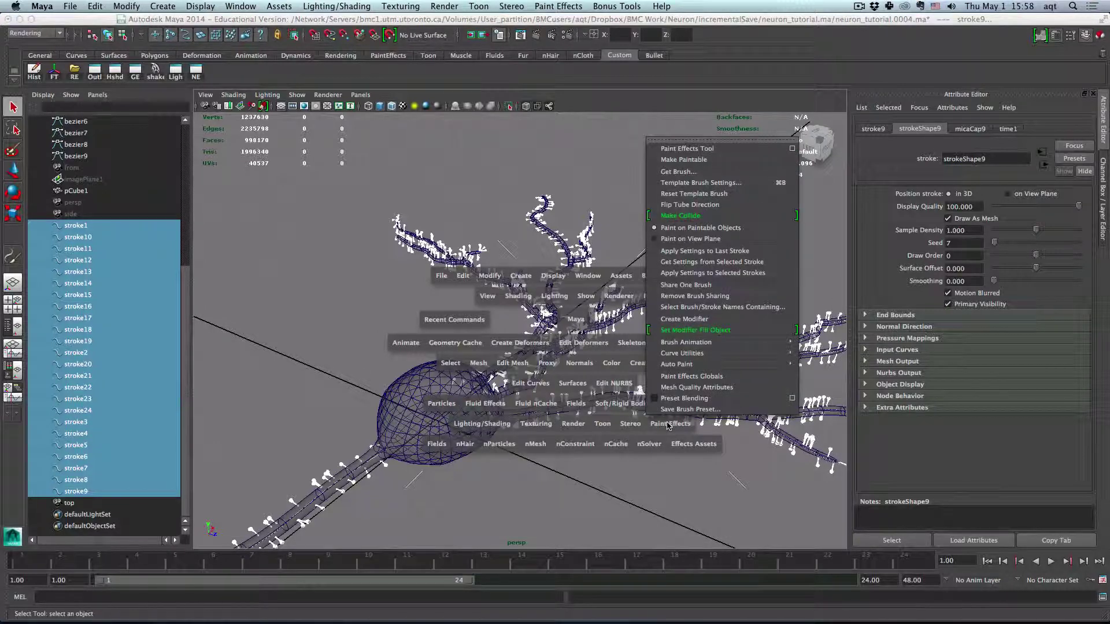
pyautogui.click(692, 295)
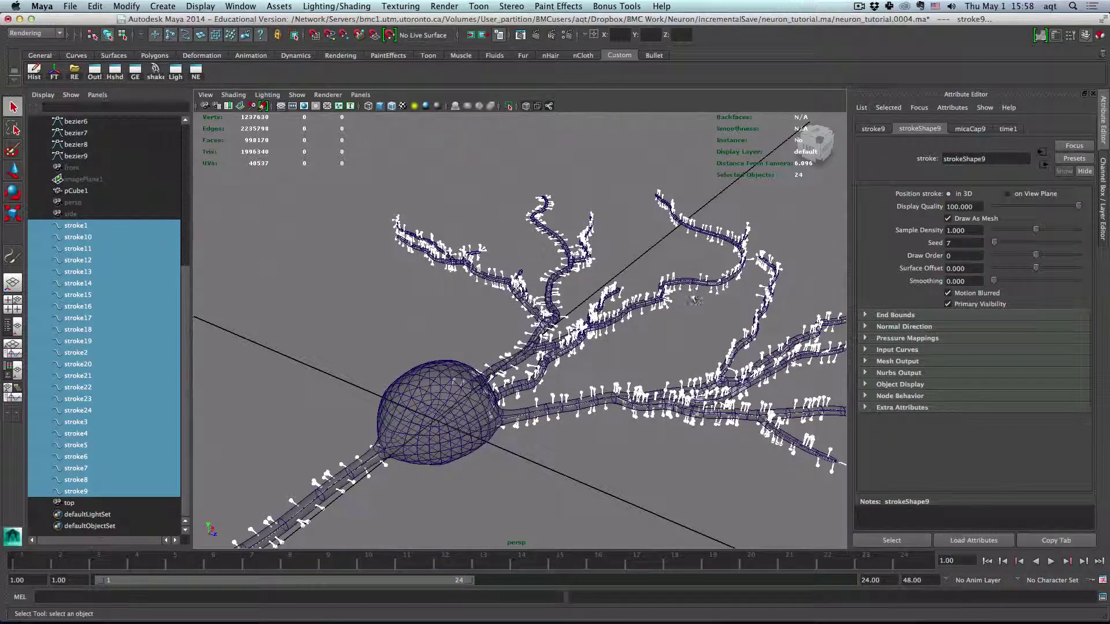
pyautogui.click(562, 368)
# Step: Set stroke19's micaCap9 Tube Direction to Along Path, then deselect it
pyautogui.click(562, 368)
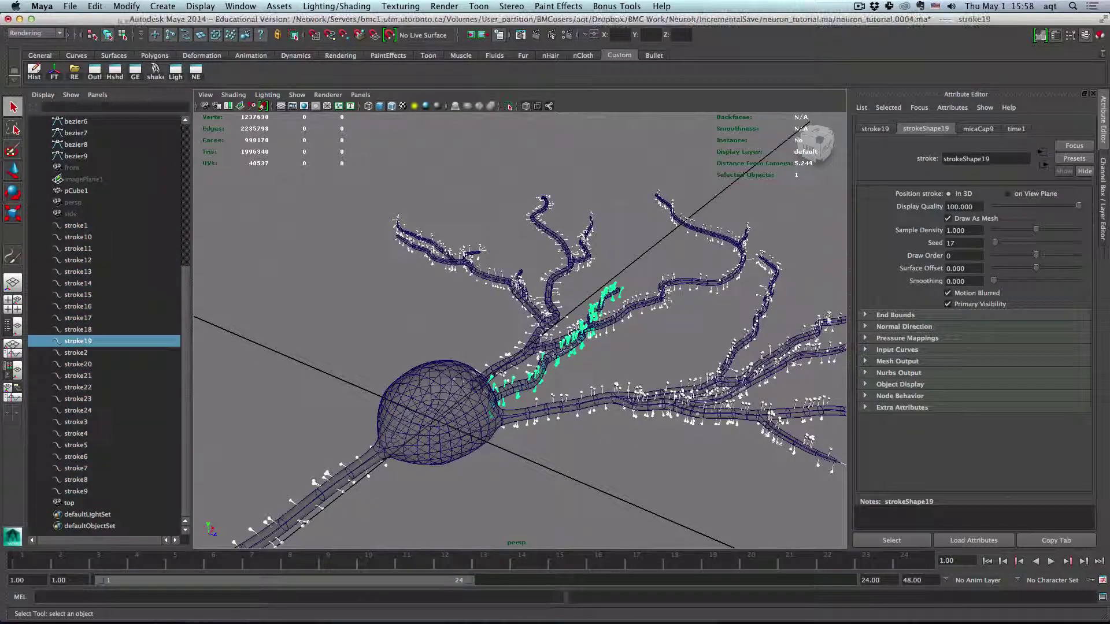
pyautogui.click(991, 130)
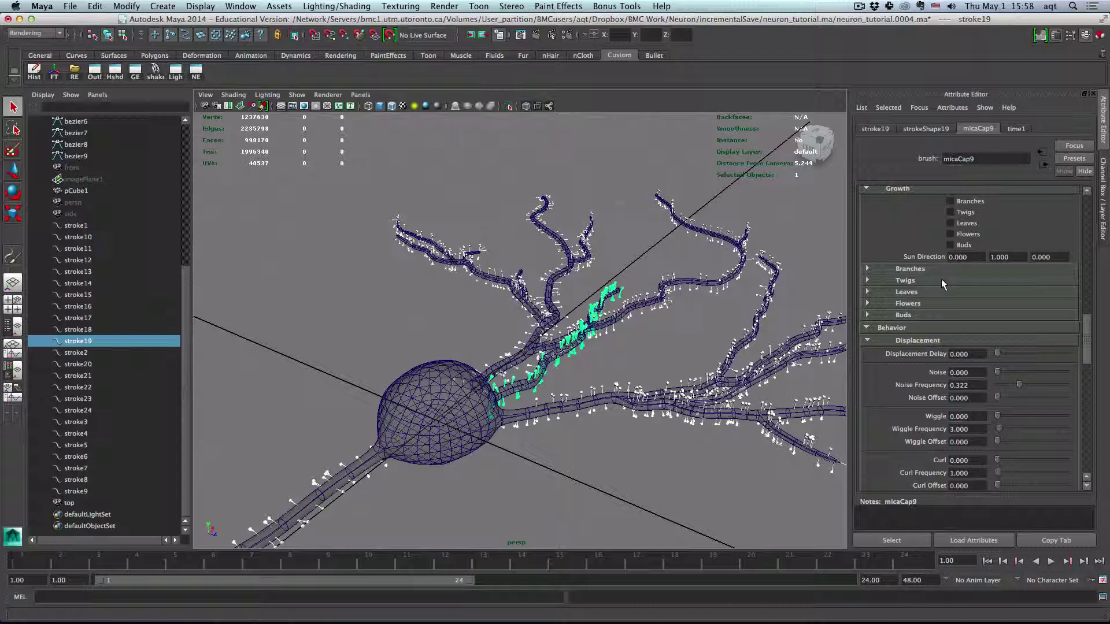
pyautogui.scroll(-3, 943, 283)
pyautogui.scroll(-2, 943, 283)
pyautogui.scroll(-3, 942, 283)
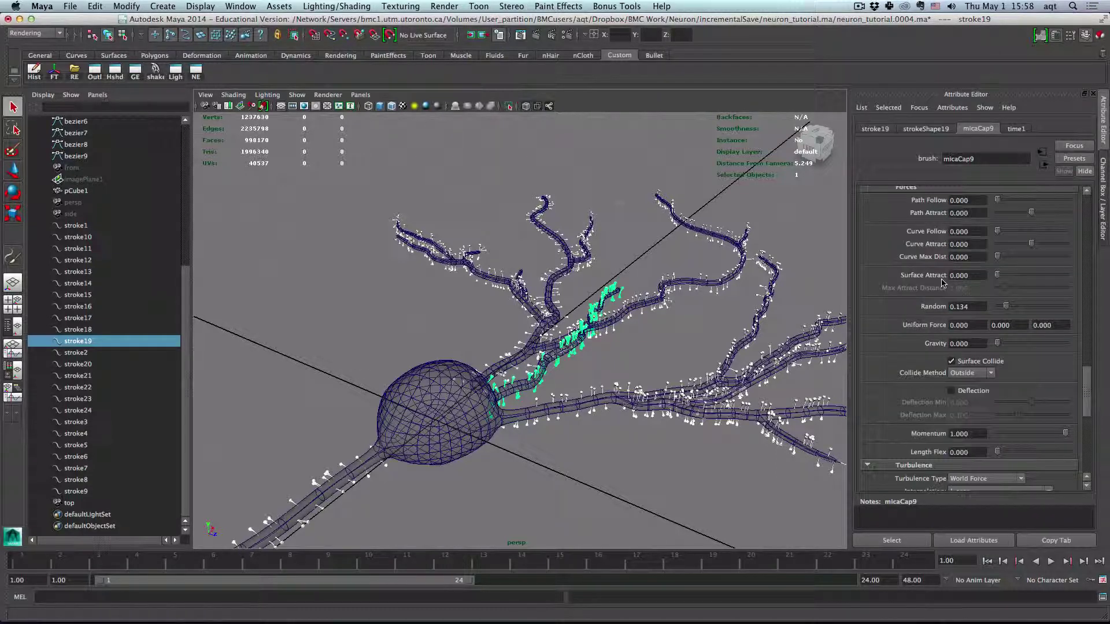
pyautogui.scroll(-3, 942, 282)
pyautogui.scroll(-4, 948, 340)
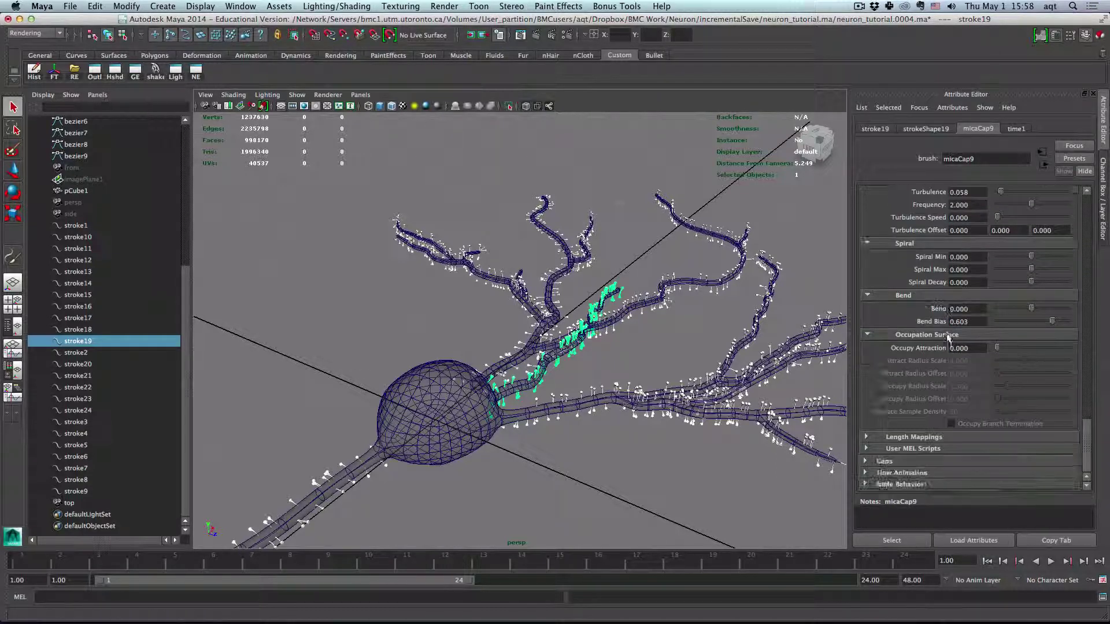
pyautogui.scroll(-1, 947, 340)
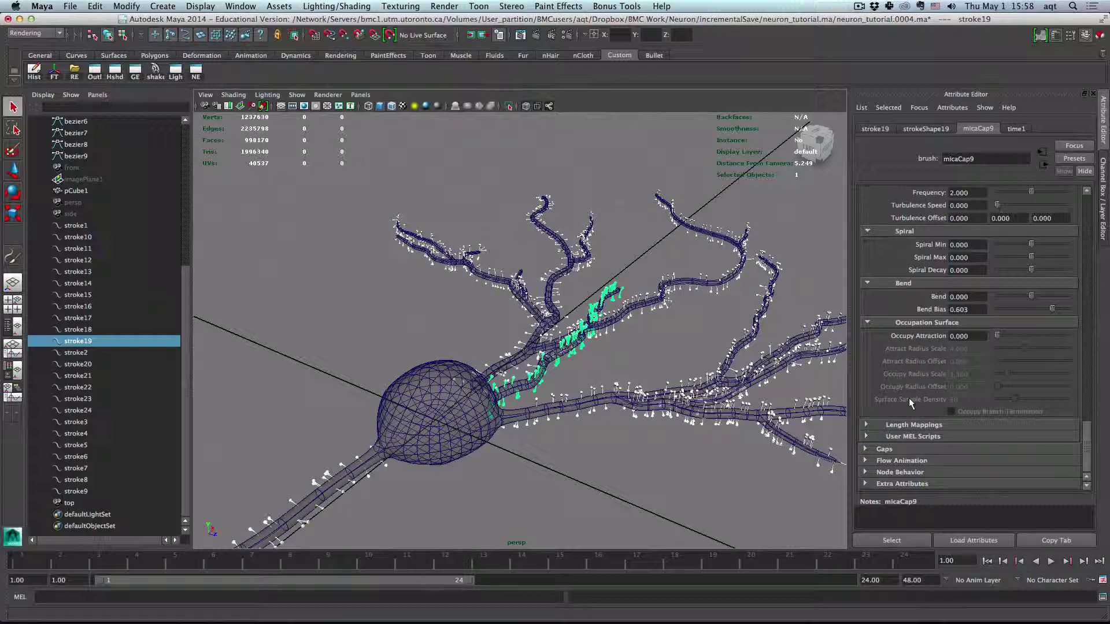
pyautogui.scroll(3, 911, 403)
pyautogui.scroll(3, 910, 402)
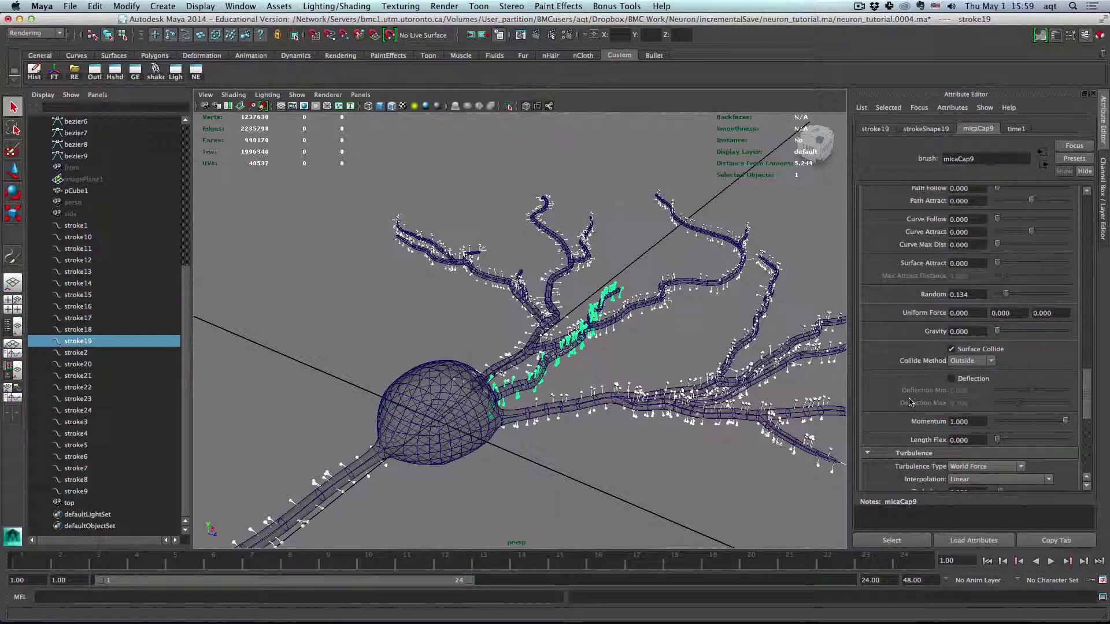
pyautogui.scroll(3, 910, 404)
pyautogui.scroll(3, 910, 403)
pyautogui.scroll(3, 909, 402)
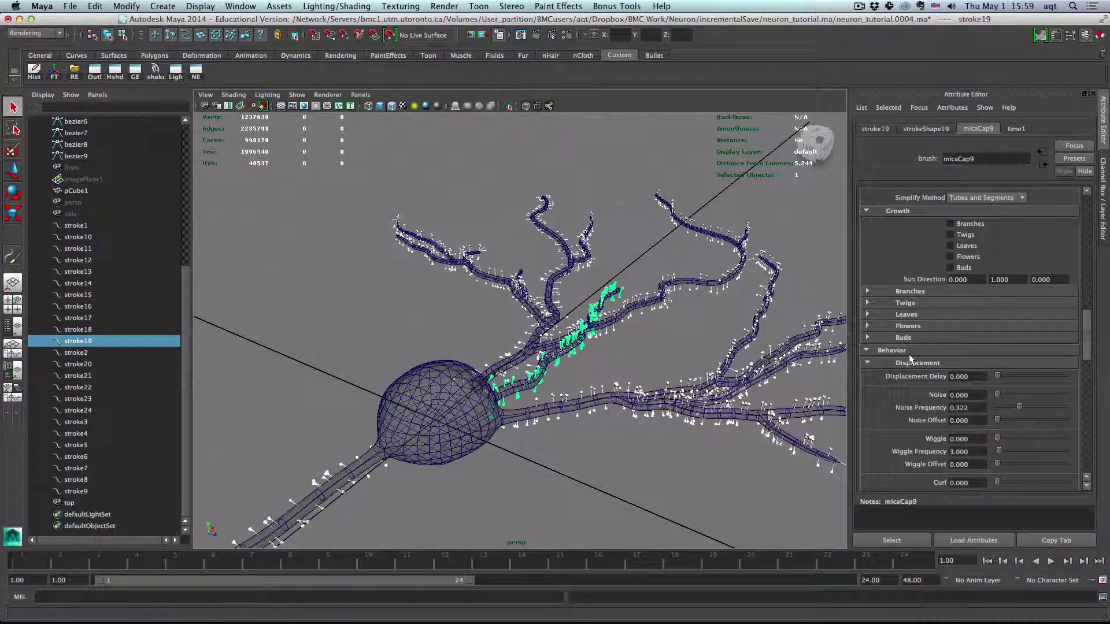
pyautogui.scroll(3, 908, 366)
pyautogui.scroll(2, 912, 362)
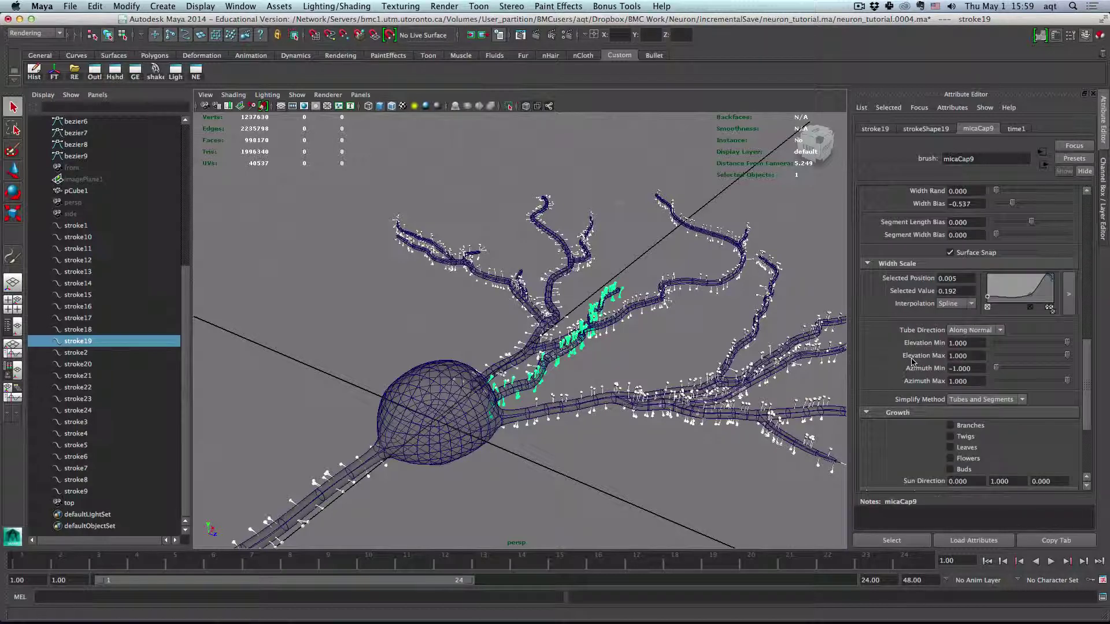
pyautogui.click(965, 337)
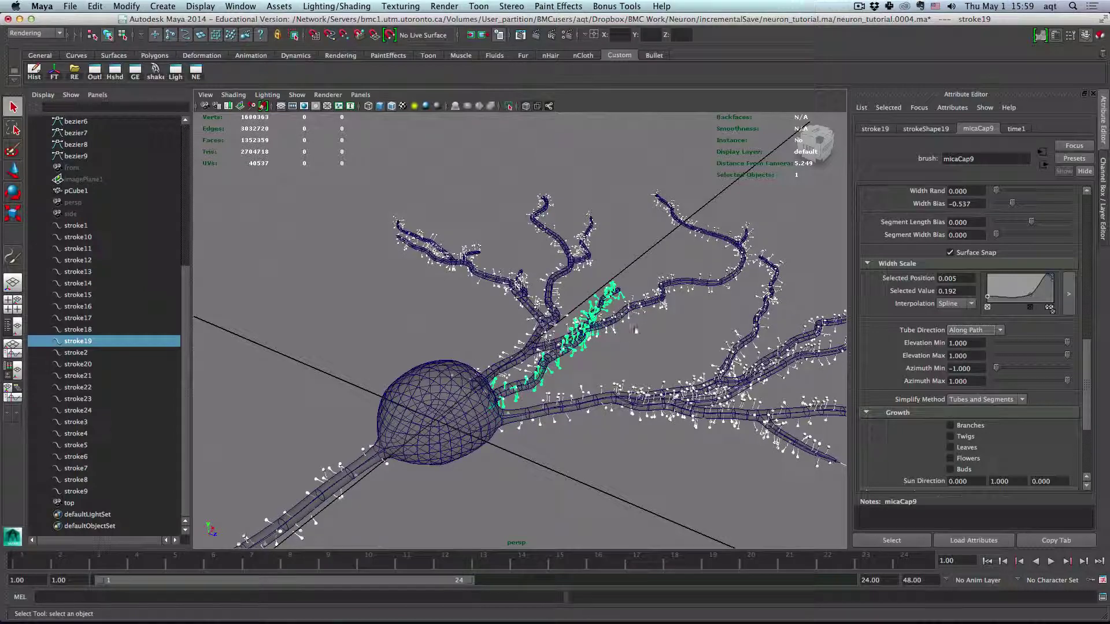
pyautogui.click(584, 368)
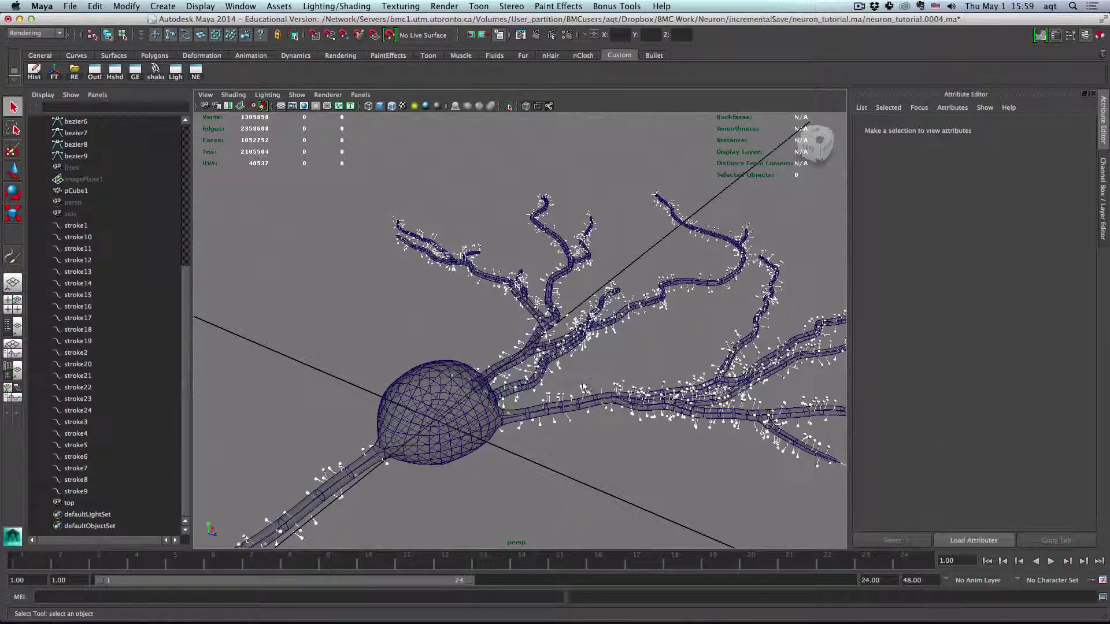
pyautogui.moveTo(582, 387)
pyautogui.keyDown('alt'); pyautogui.mouseDown()
pyautogui.moveTo(605, 301)
pyautogui.moveTo(626, 324)
pyautogui.mouseUp(); pyautogui.keyUp('alt')
pyautogui.scroll(5, 623, 325)
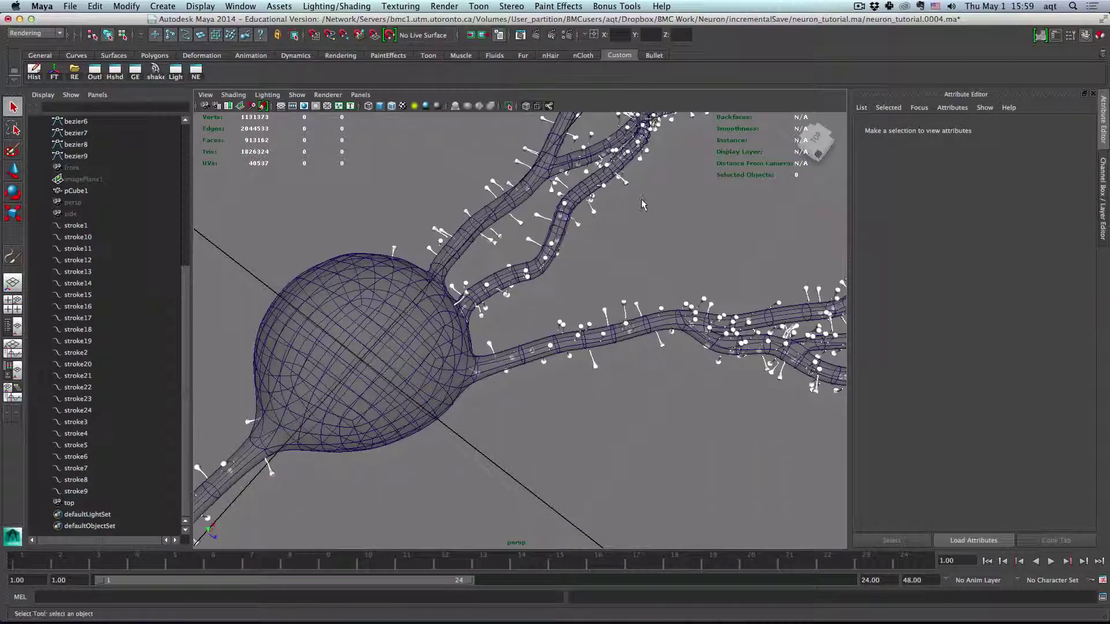
# Step: Turn on Smooth Shade All, turn off Wireframe on Shaded, and frame the neuron
pyautogui.keyDown('alt'); pyautogui.moveTo(652, 208); pyautogui.dragTo(605, 246); pyautogui.keyUp('alt')
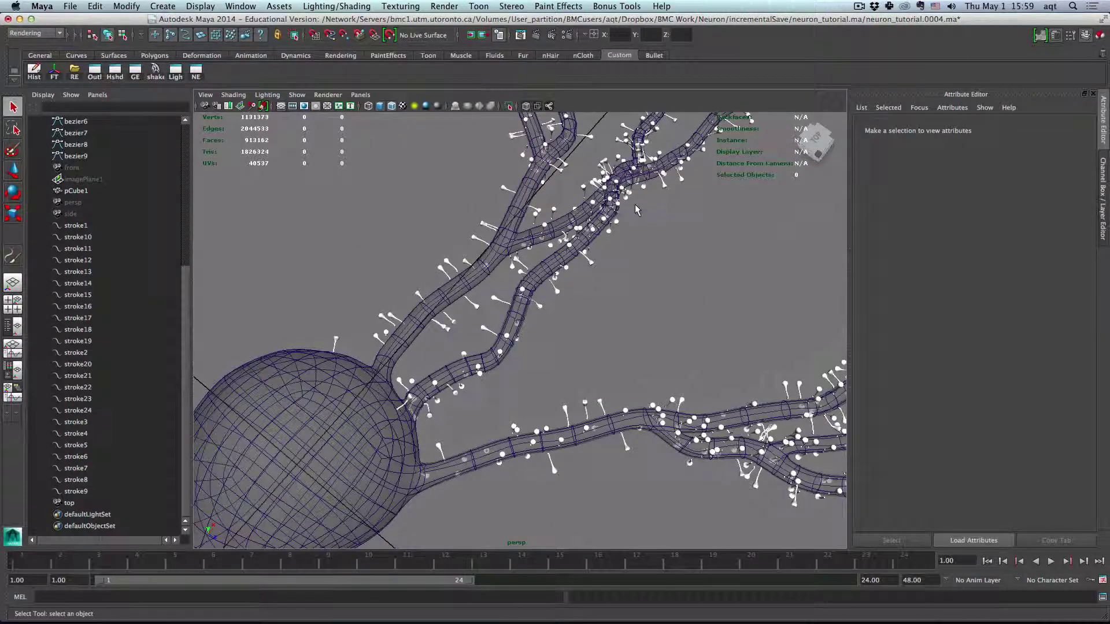
pyautogui.scroll(-3, 632, 201)
pyautogui.scroll(-2, 640, 210)
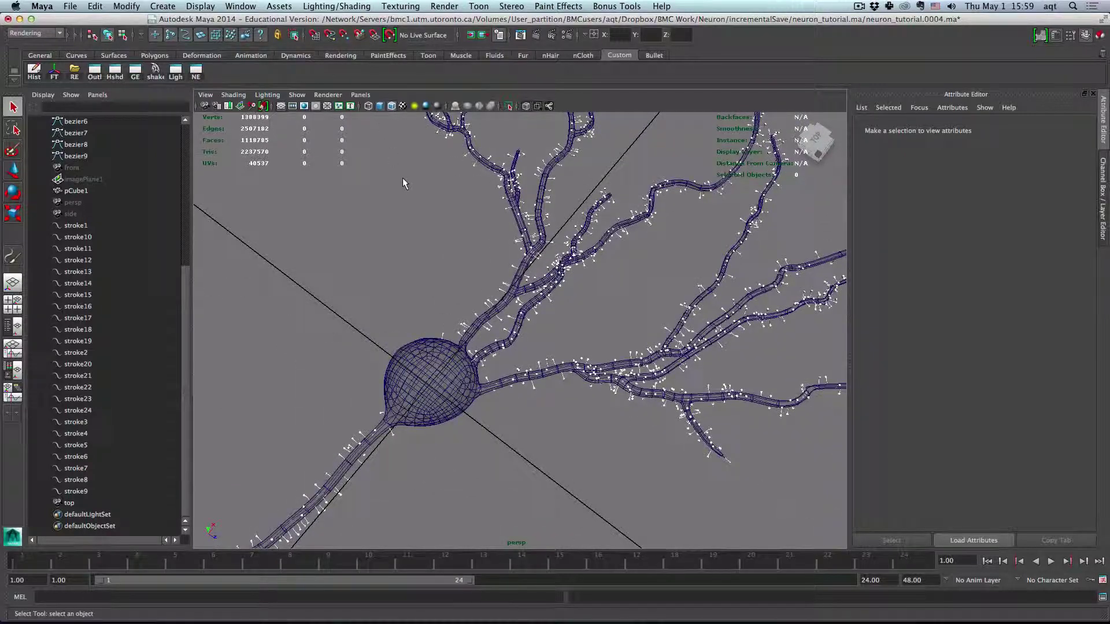
pyautogui.scroll(-3, 634, 152)
pyautogui.scroll(-5, 635, 153)
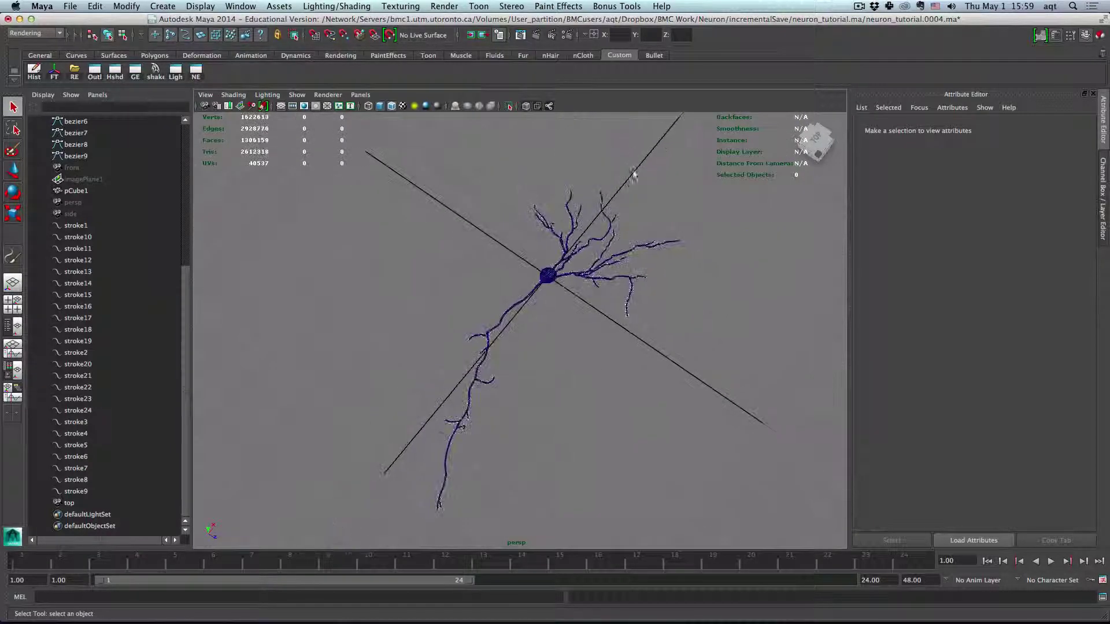
pyautogui.moveTo(634, 153)
pyautogui.keyDown('alt'); pyautogui.mouseDown()
pyautogui.moveTo(555, 356)
pyautogui.moveTo(517, 371)
pyautogui.mouseUp(); pyautogui.keyUp('alt')
pyautogui.scroll(2, 567, 312)
pyautogui.keyDown('alt'); pyautogui.moveTo(580, 319); pyautogui.dragTo(570, 309); pyautogui.keyUp('alt')
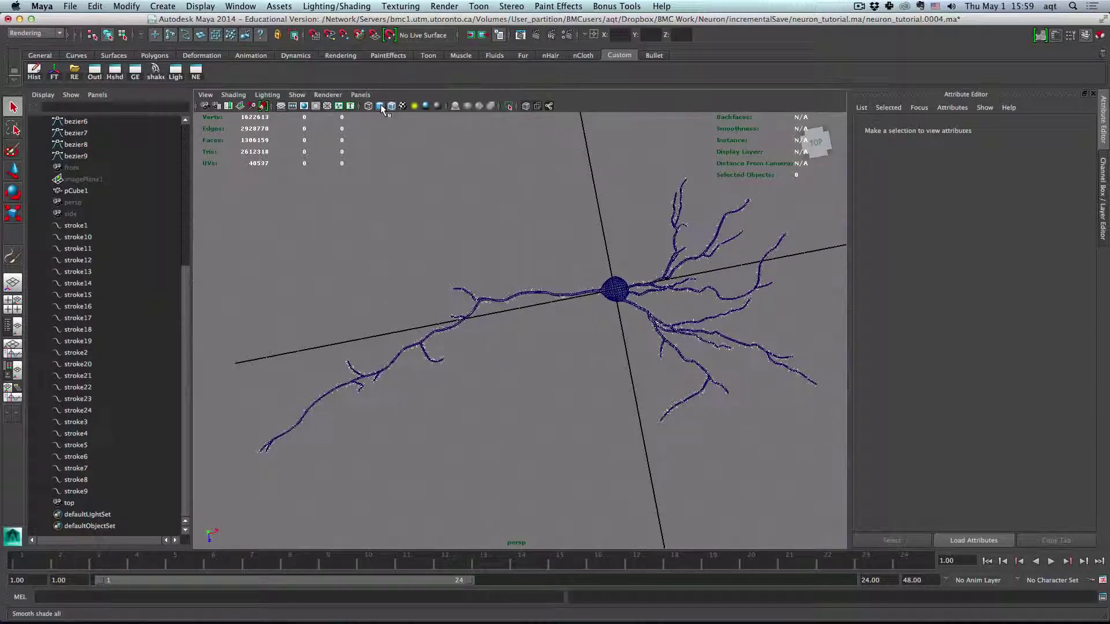
pyautogui.click(383, 108)
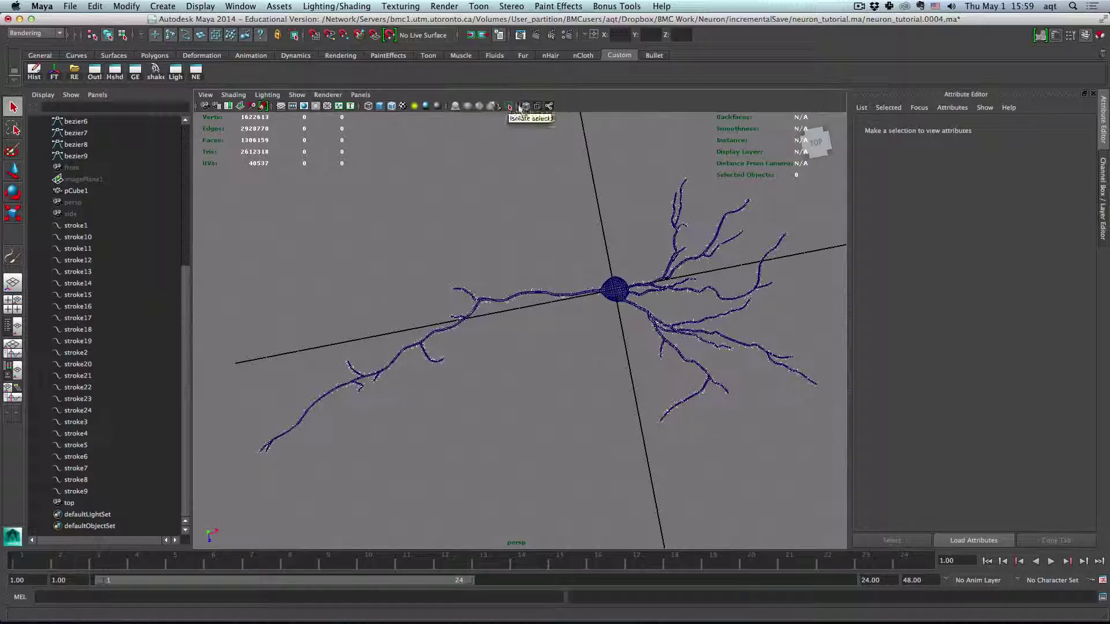
pyautogui.click(392, 106)
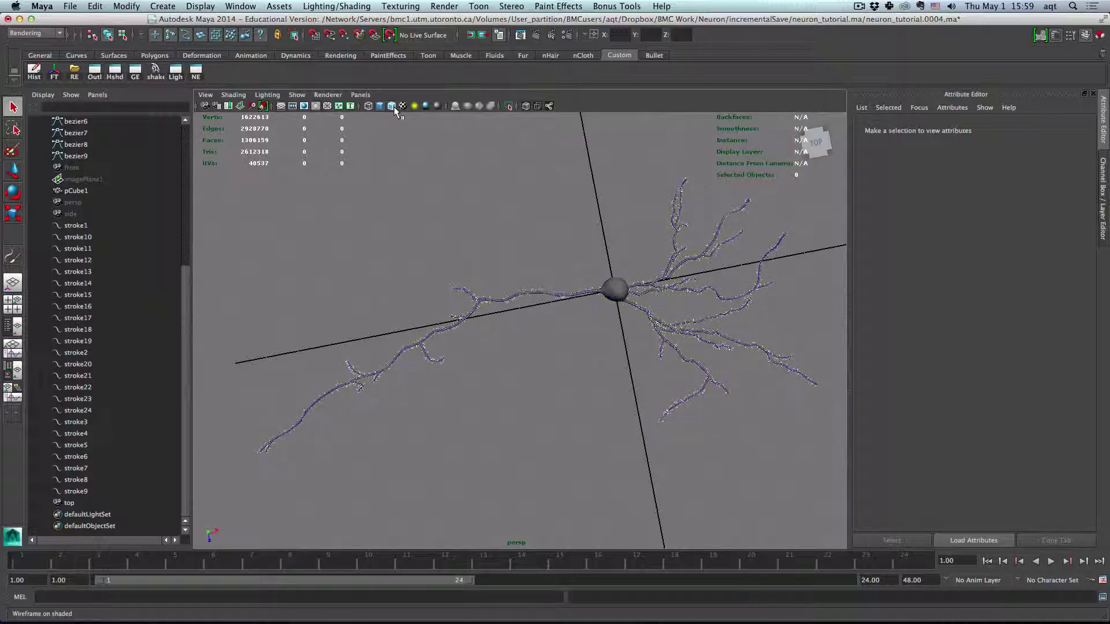
pyautogui.keyDown('alt'); pyautogui.moveTo(590, 329); pyautogui.dragTo(647, 319); pyautogui.keyUp('alt')
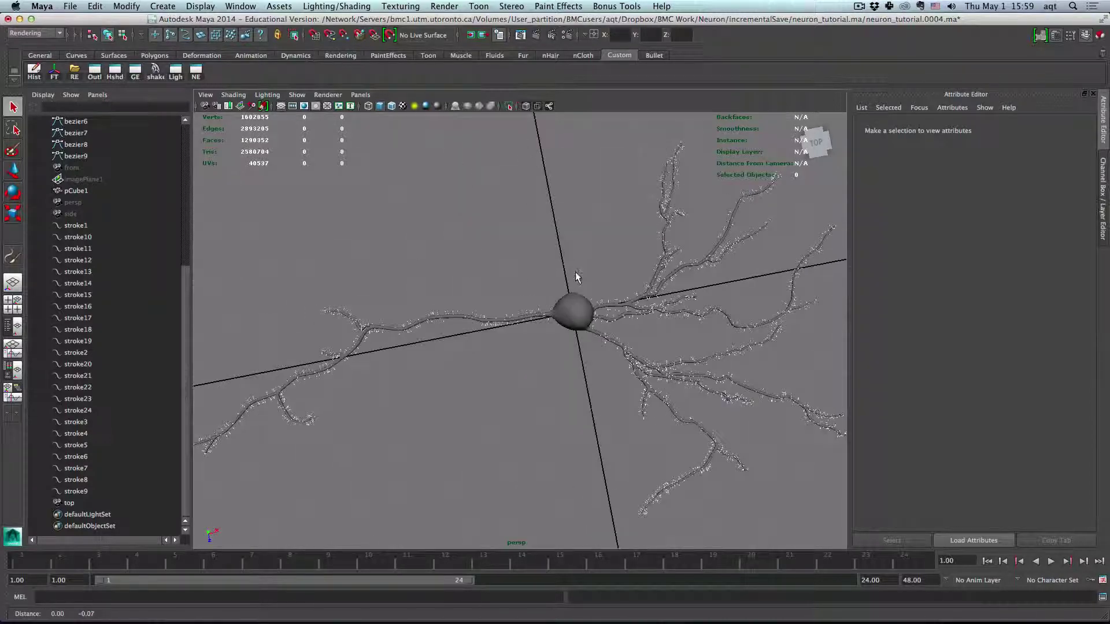
pyautogui.moveTo(478, 293)
pyautogui.keyDown('alt'); pyautogui.mouseDown()
pyautogui.moveTo(545, 289)
pyautogui.moveTo(598, 266)
pyautogui.mouseUp(); pyautogui.keyUp('alt')
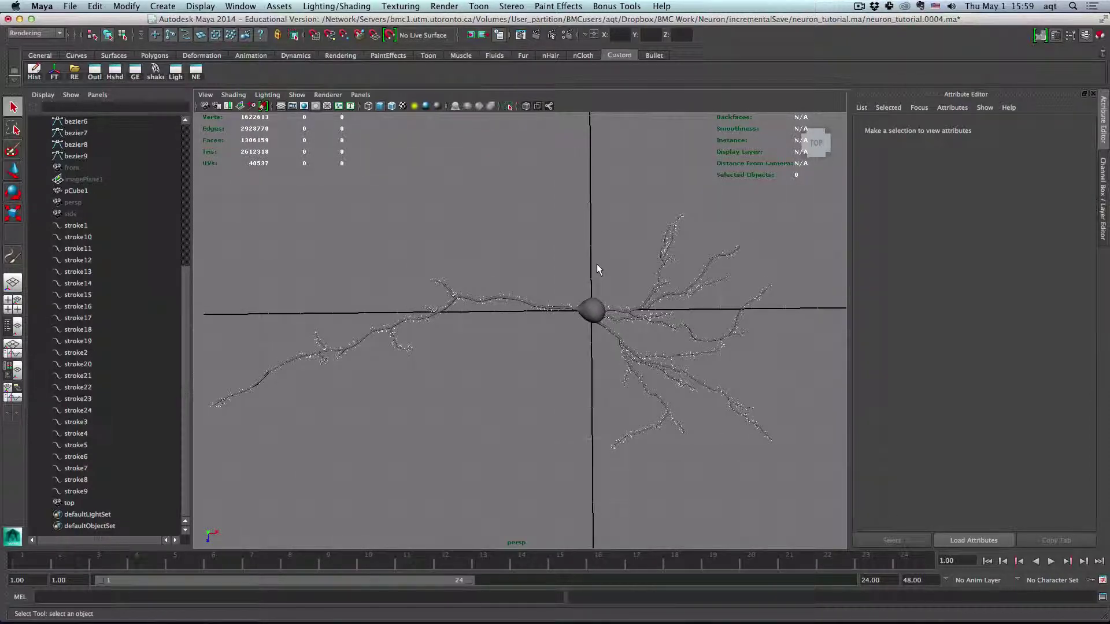
# Step: Render the current frame, re-render it with mental ray, and close Render View
pyautogui.click(537, 38)
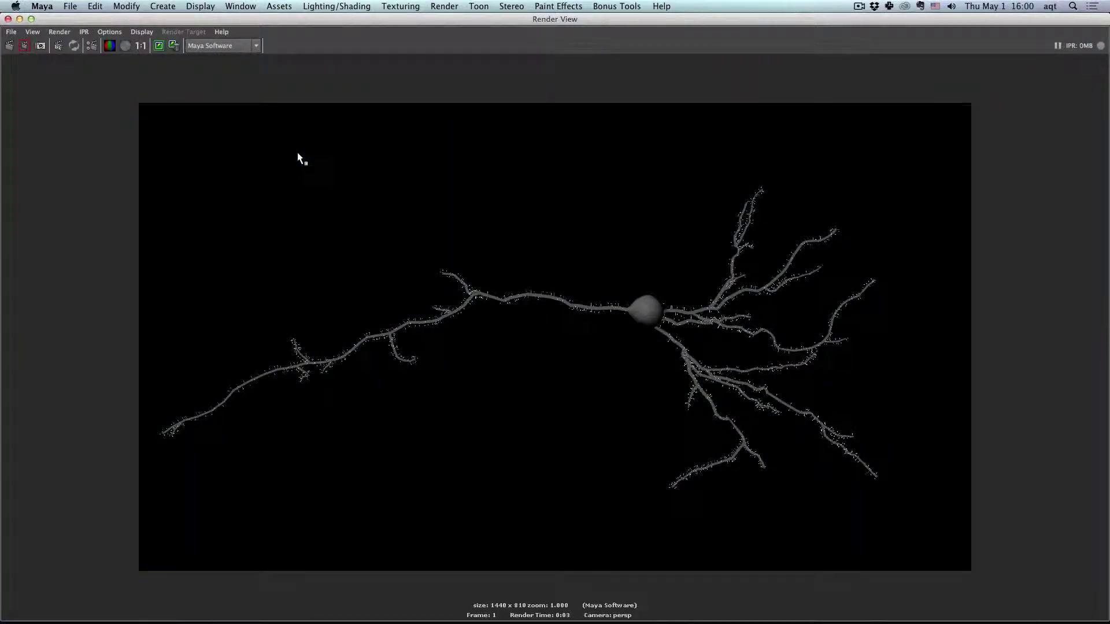
pyautogui.scroll(2, 622, 309)
pyautogui.scroll(2, 623, 310)
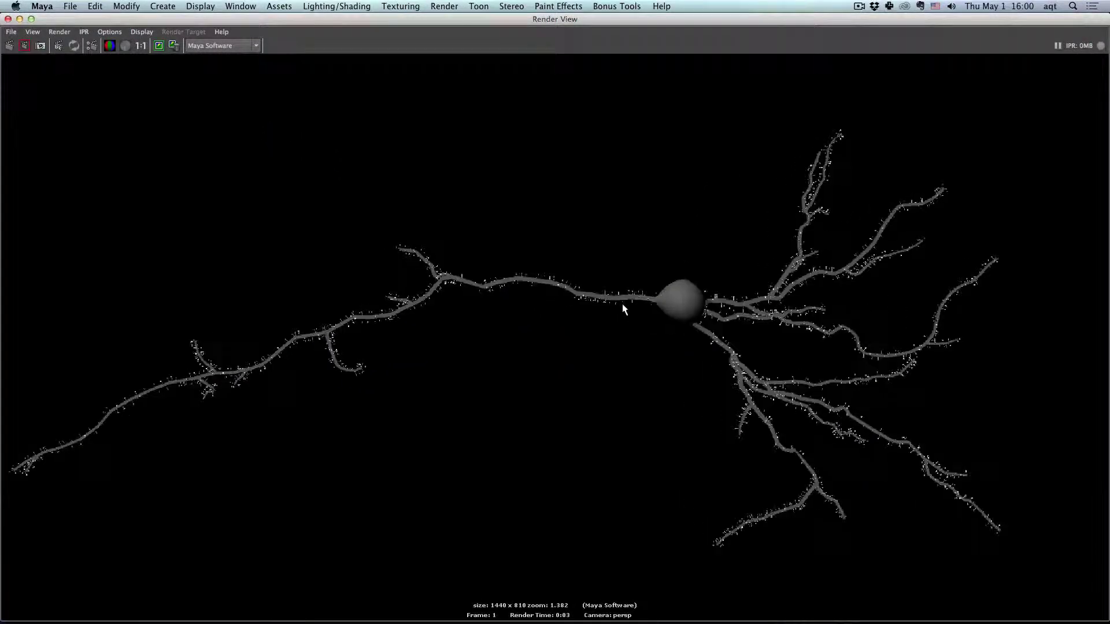
pyautogui.scroll(-1, 569, 292)
pyautogui.scroll(-1, 573, 292)
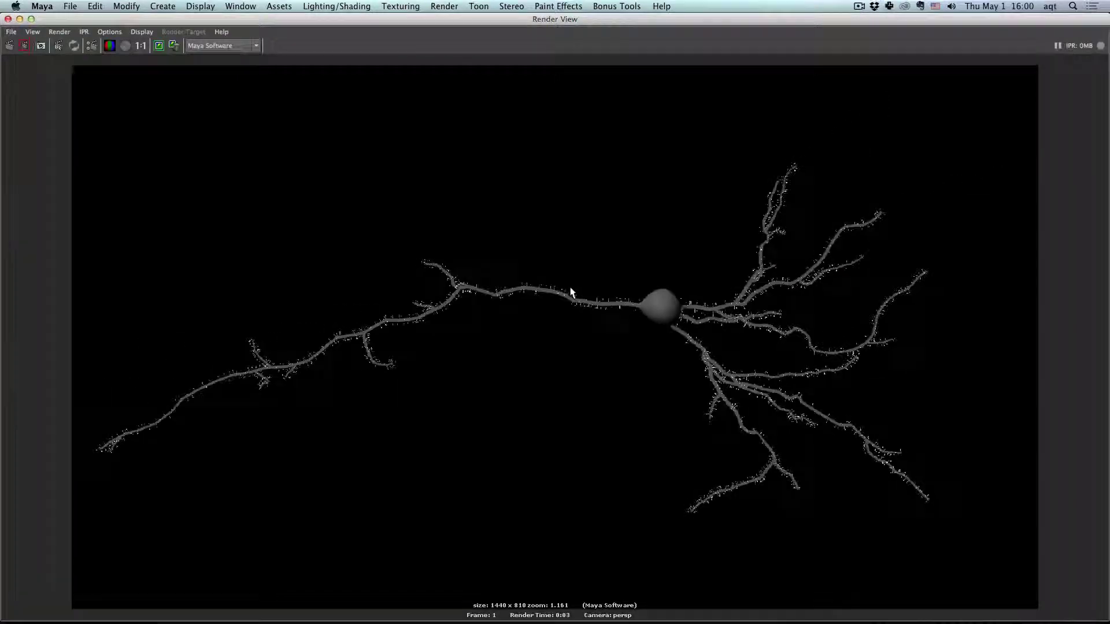
pyautogui.scroll(-1, 572, 293)
pyautogui.click(246, 48)
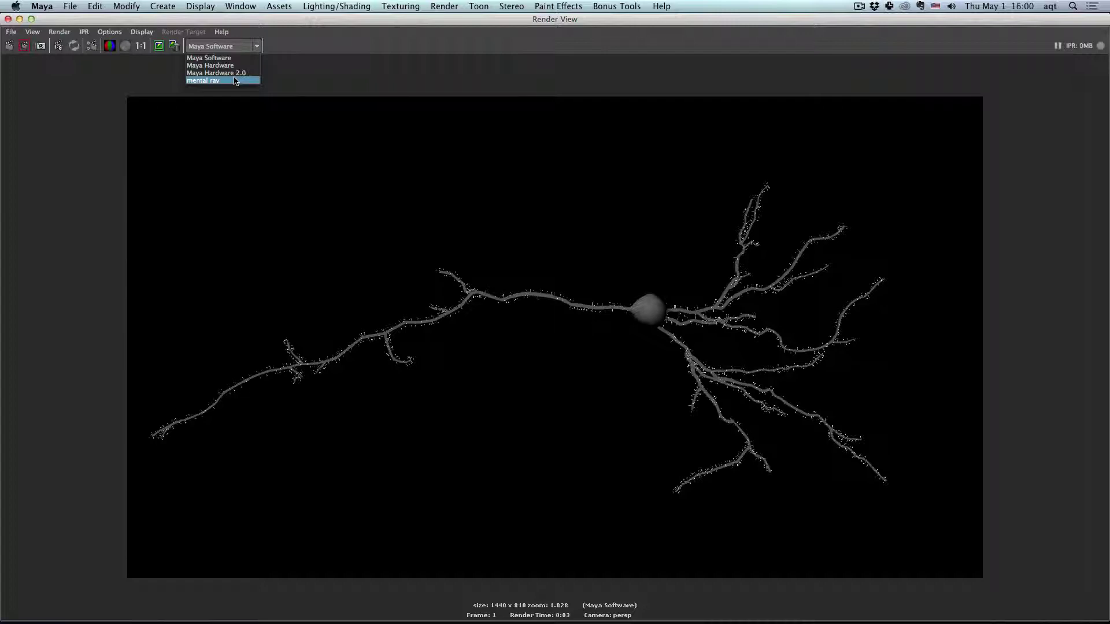
pyautogui.click(233, 80)
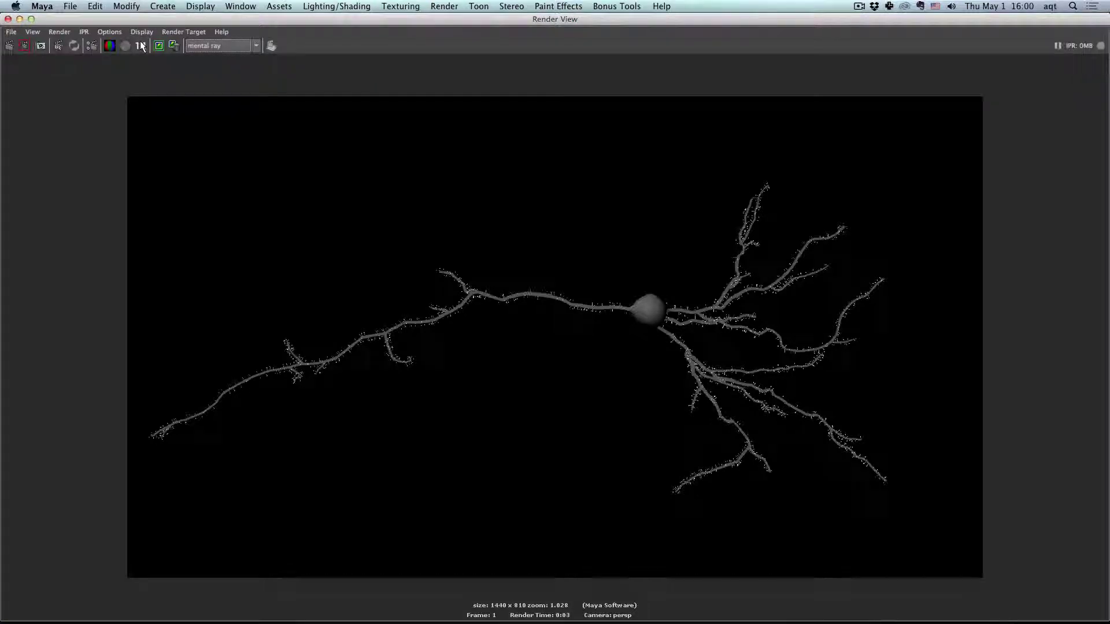
pyautogui.click(9, 46)
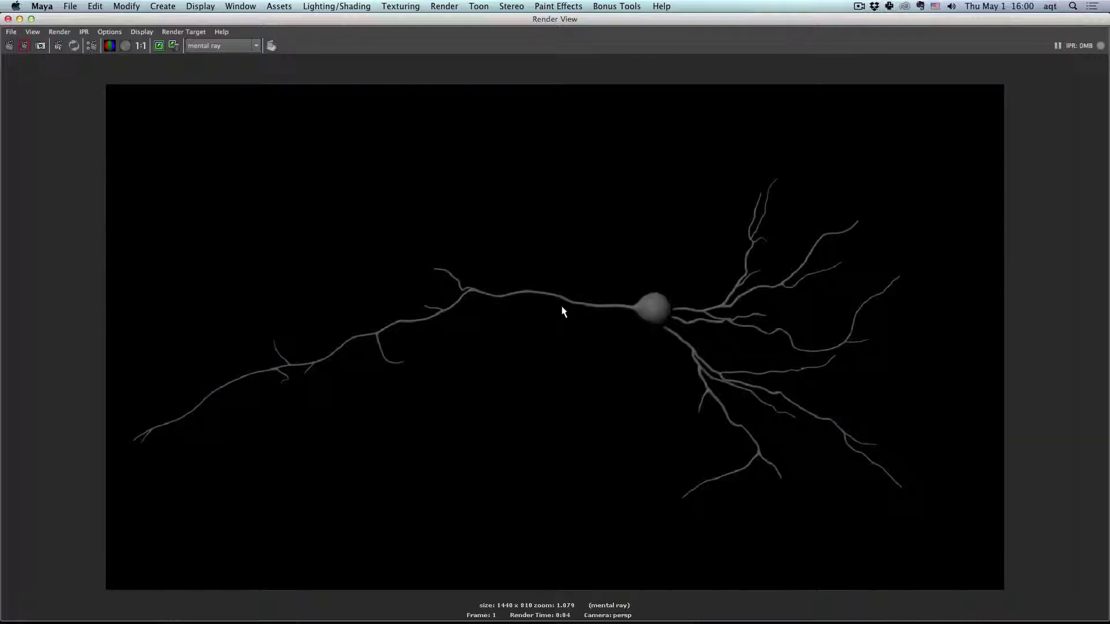
pyautogui.click(8, 19)
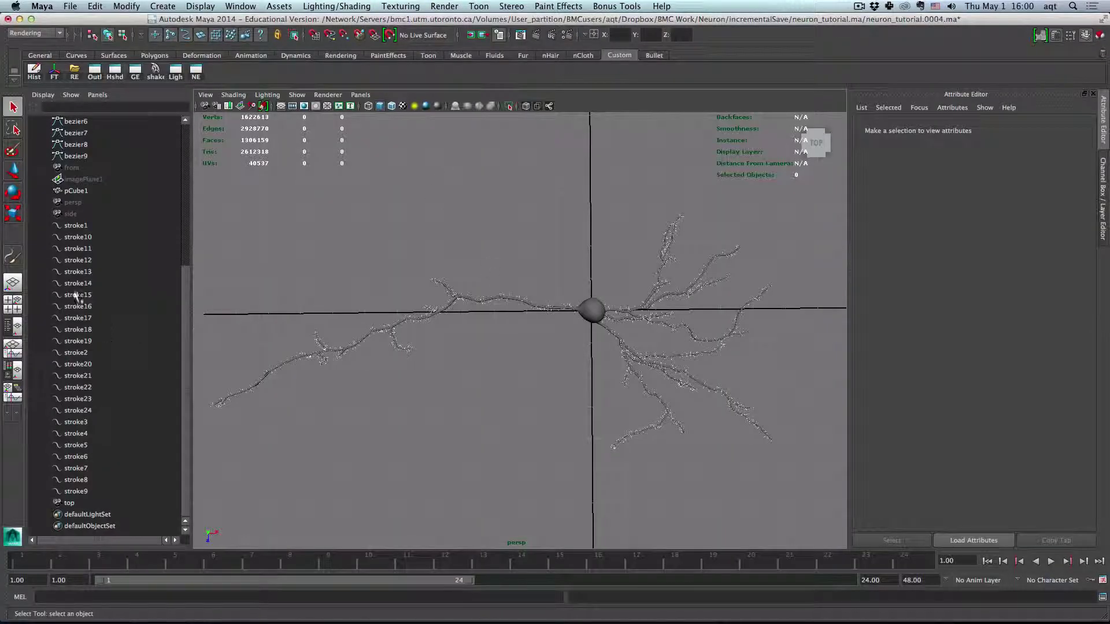
pyautogui.click(87, 226)
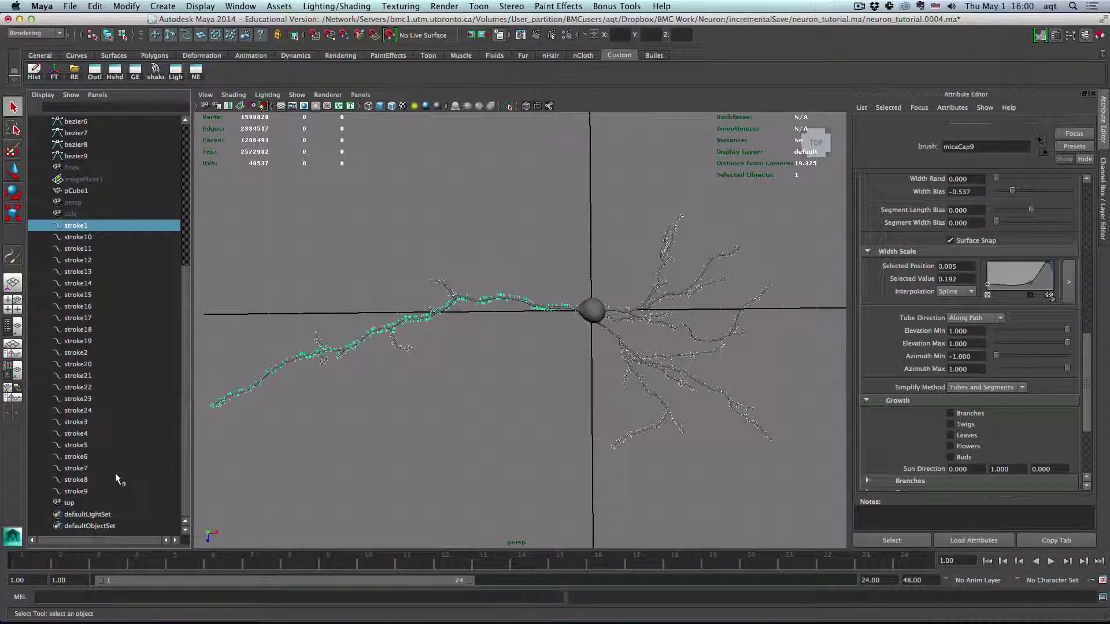
pyautogui.keyDown('shift'); pyautogui.click(114, 487); pyautogui.keyUp('shift')
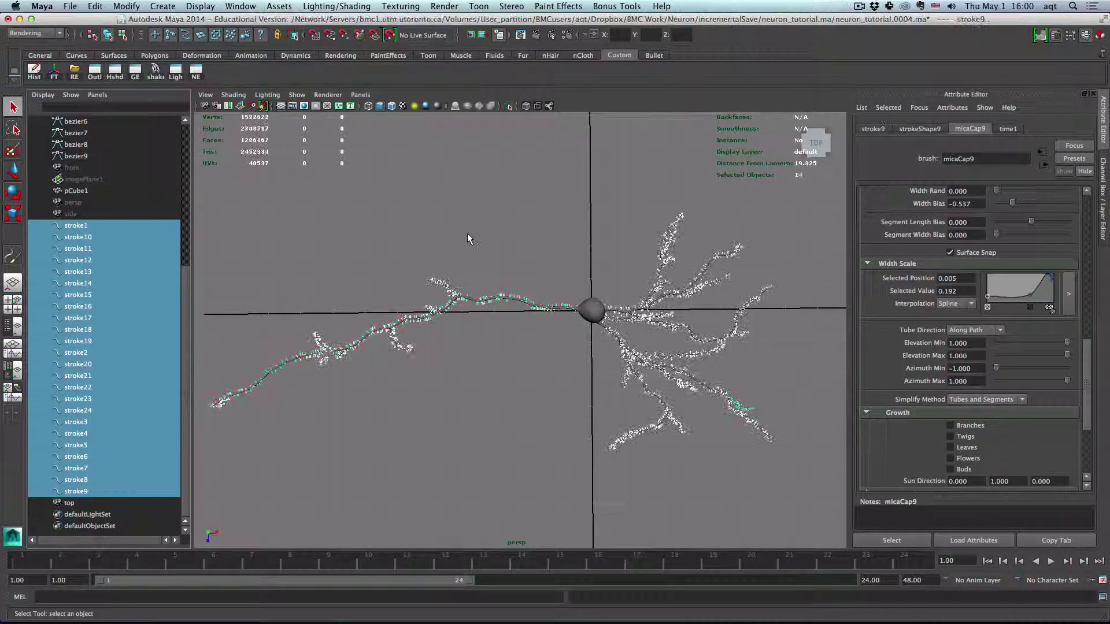
pyautogui.press('space')
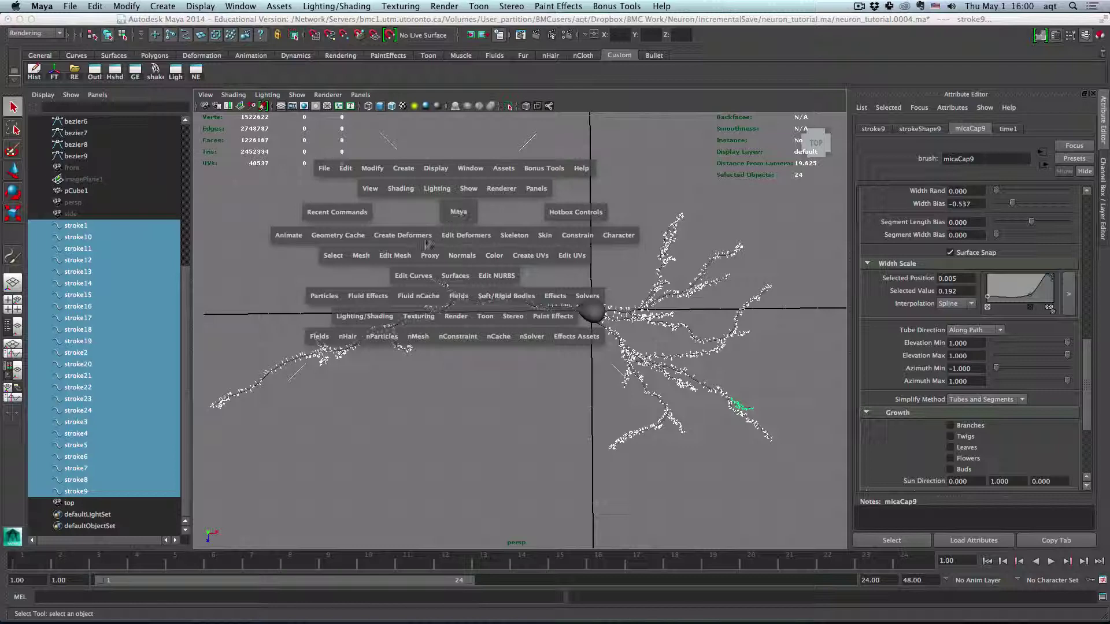
pyautogui.click(372, 169)
pyautogui.moveTo(399, 347)
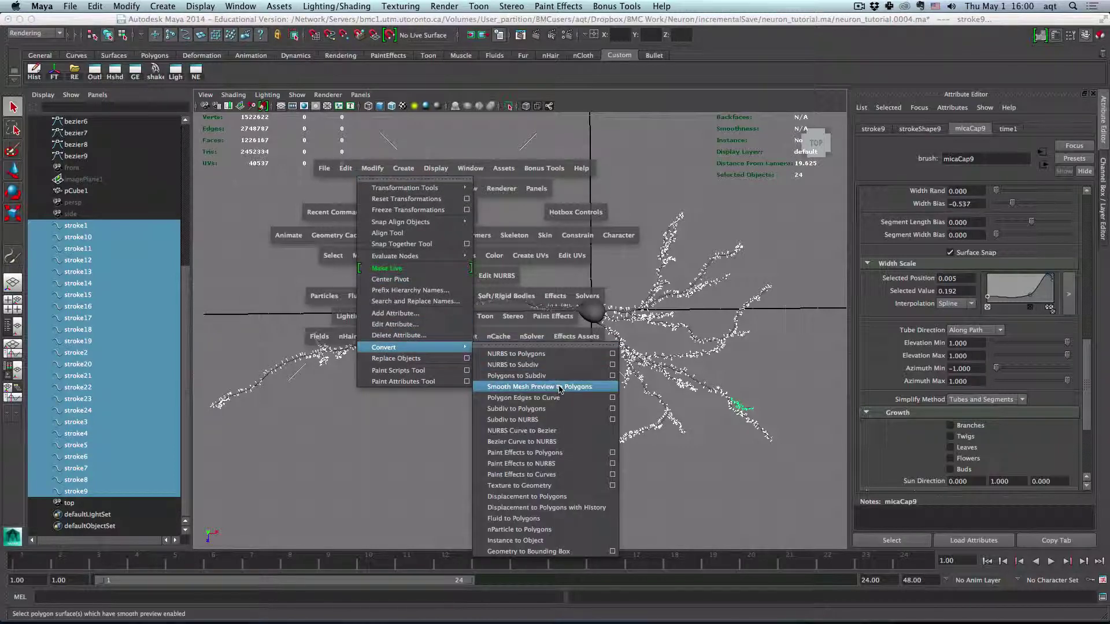
pyautogui.click(613, 453)
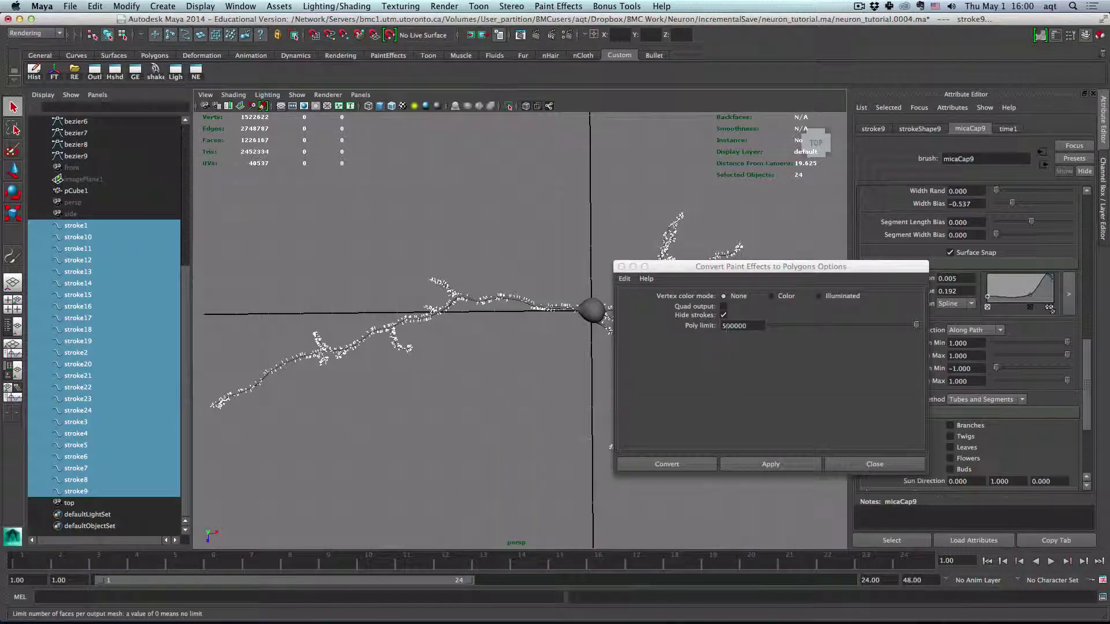
pyautogui.click(625, 279)
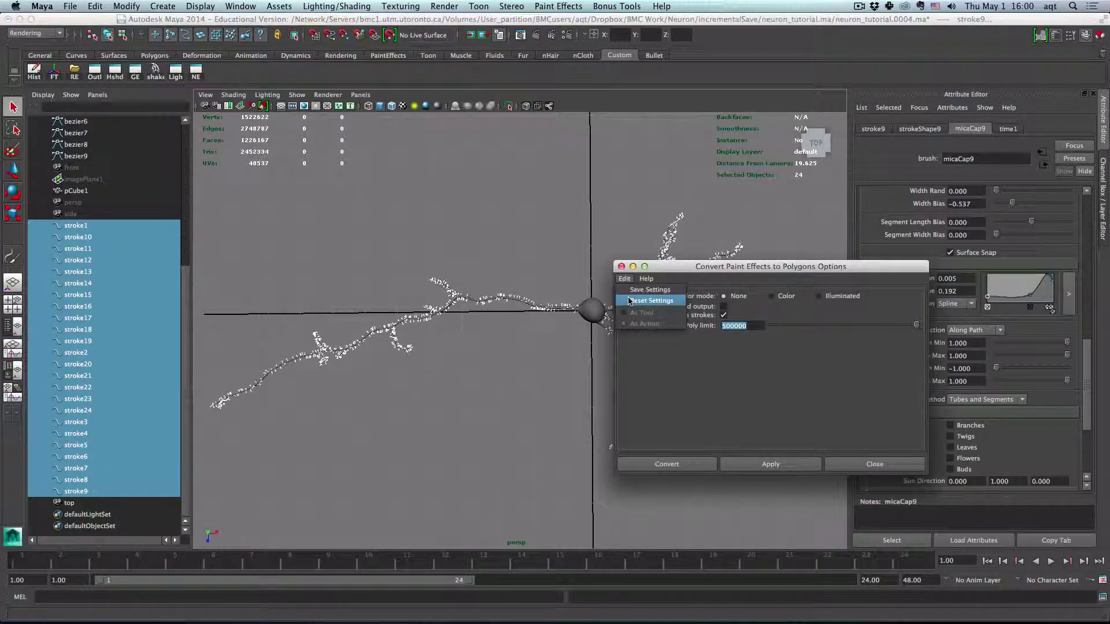
pyautogui.click(645, 300)
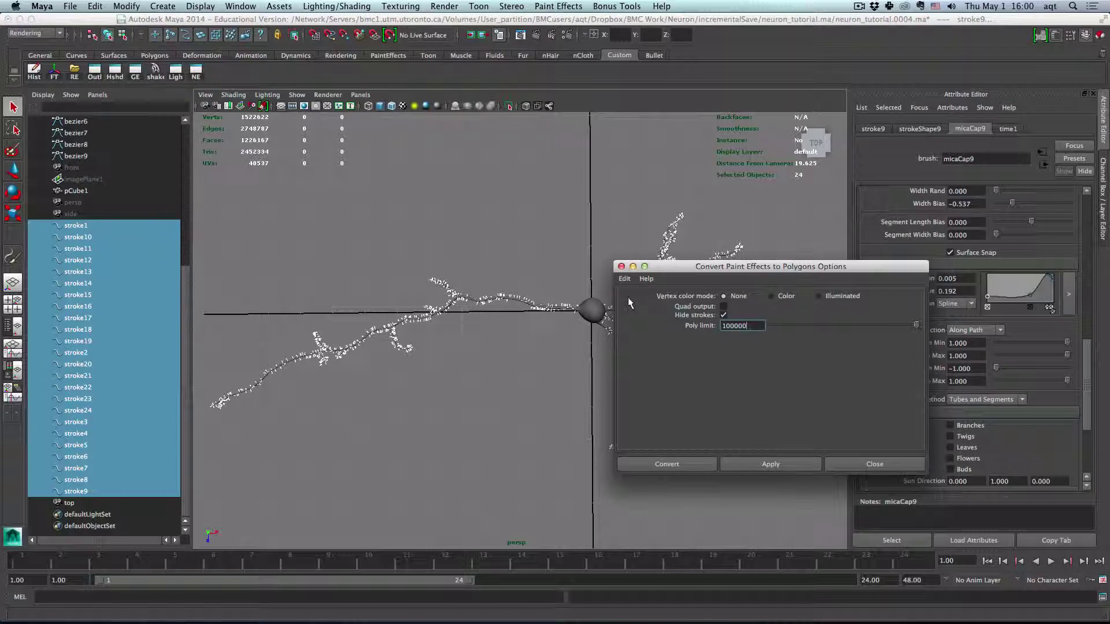
pyautogui.click(663, 464)
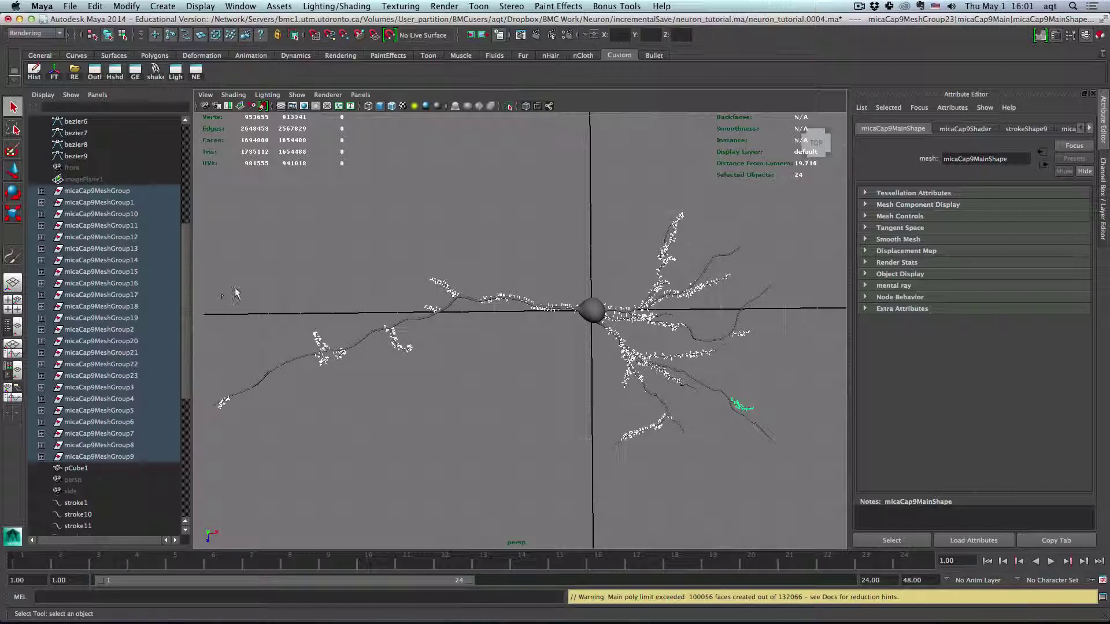
pyautogui.hotkey('ctrl', 'z')
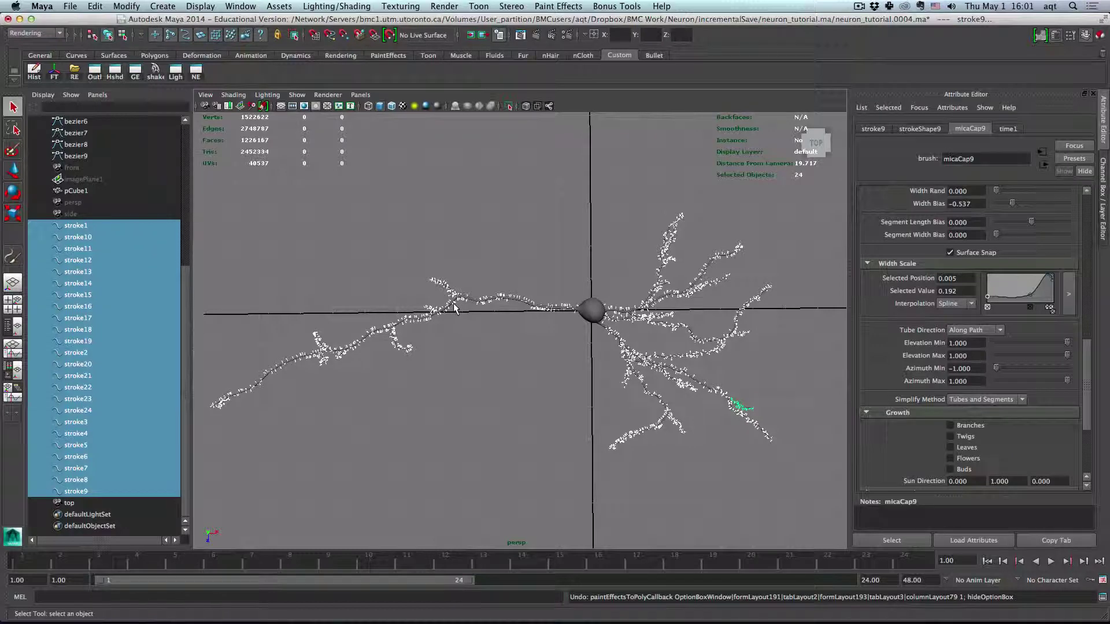
# Step: Set micaCap9's Tubes Per Step to 0.9
pyautogui.press('space')
pyautogui.click(376, 262)
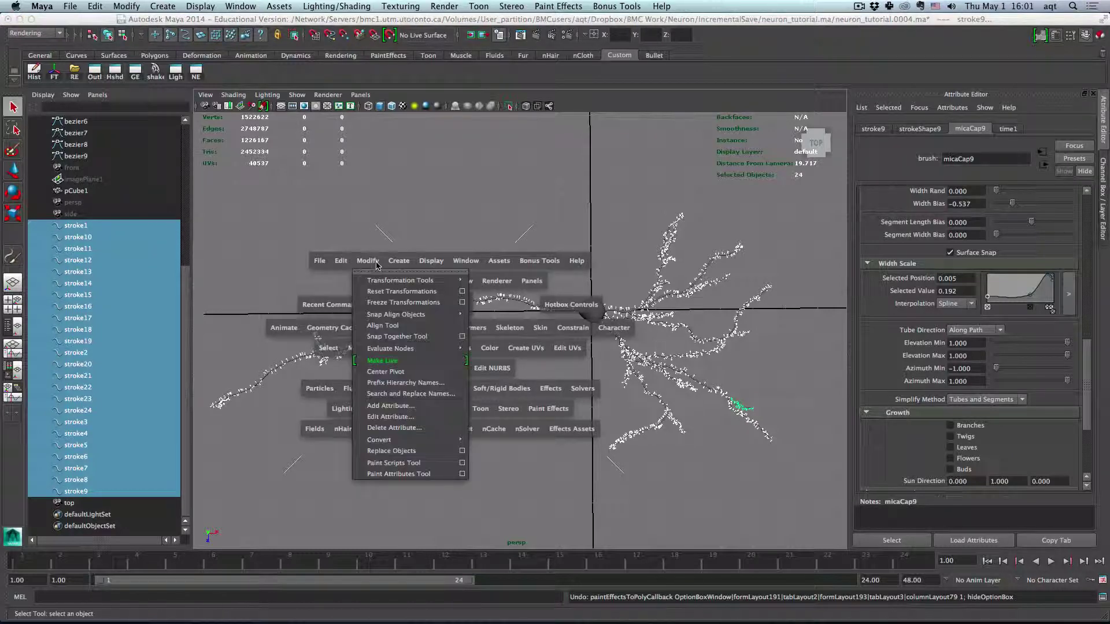
pyautogui.click(376, 262)
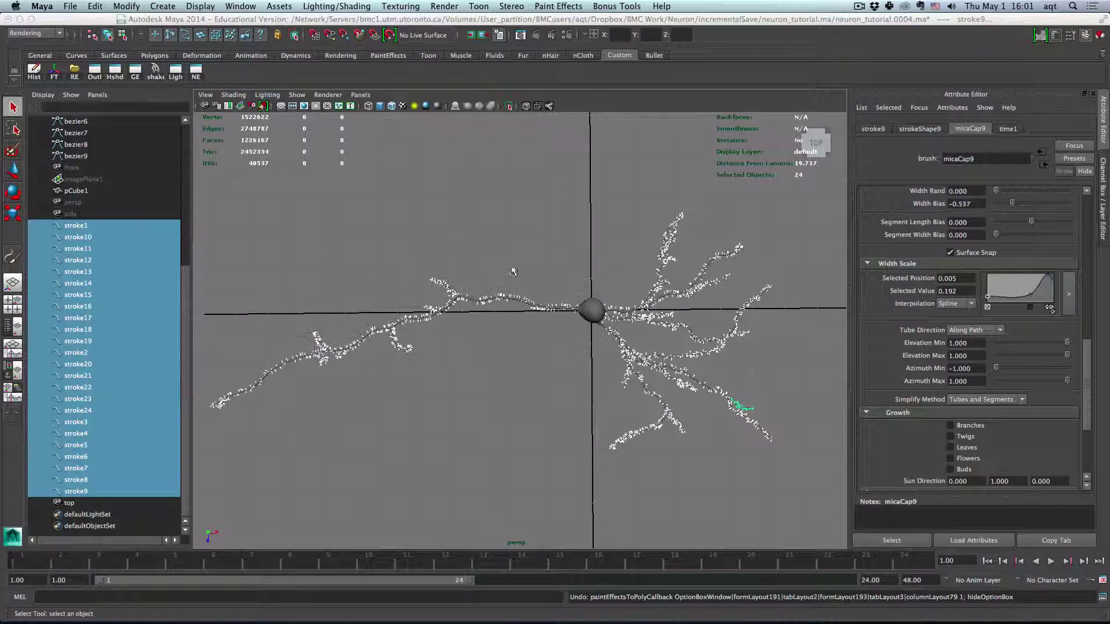
pyautogui.scroll(5, 937, 221)
pyautogui.scroll(5, 936, 220)
pyautogui.scroll(3, 939, 223)
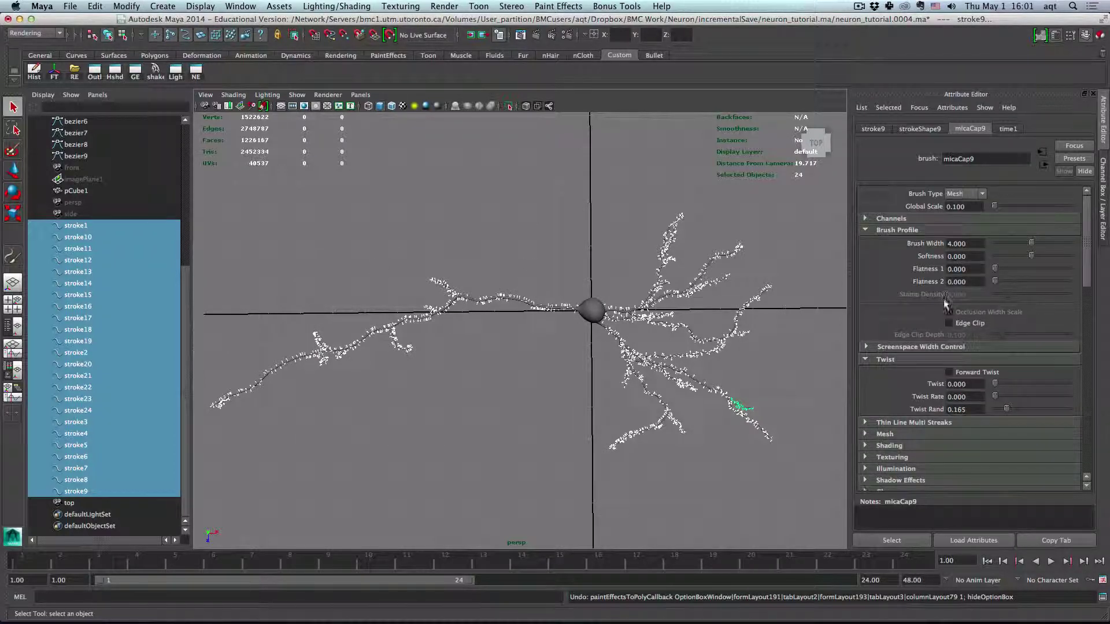
pyautogui.scroll(-4, 940, 305)
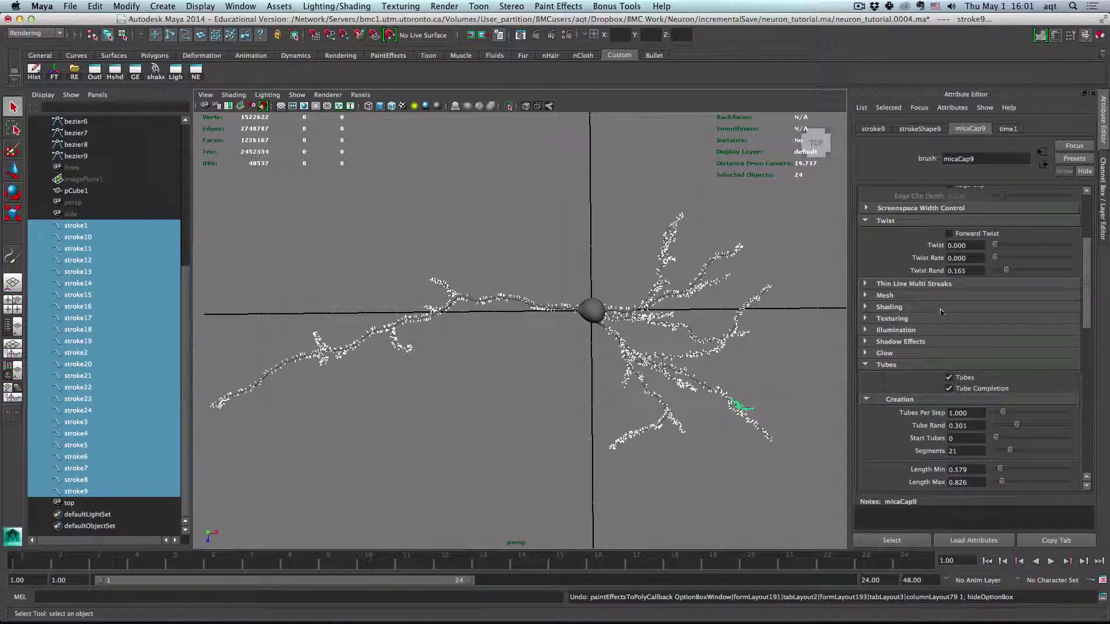
pyautogui.click(964, 413)
pyautogui.write('0.9')
pyautogui.click(973, 425)
pyautogui.click(970, 437)
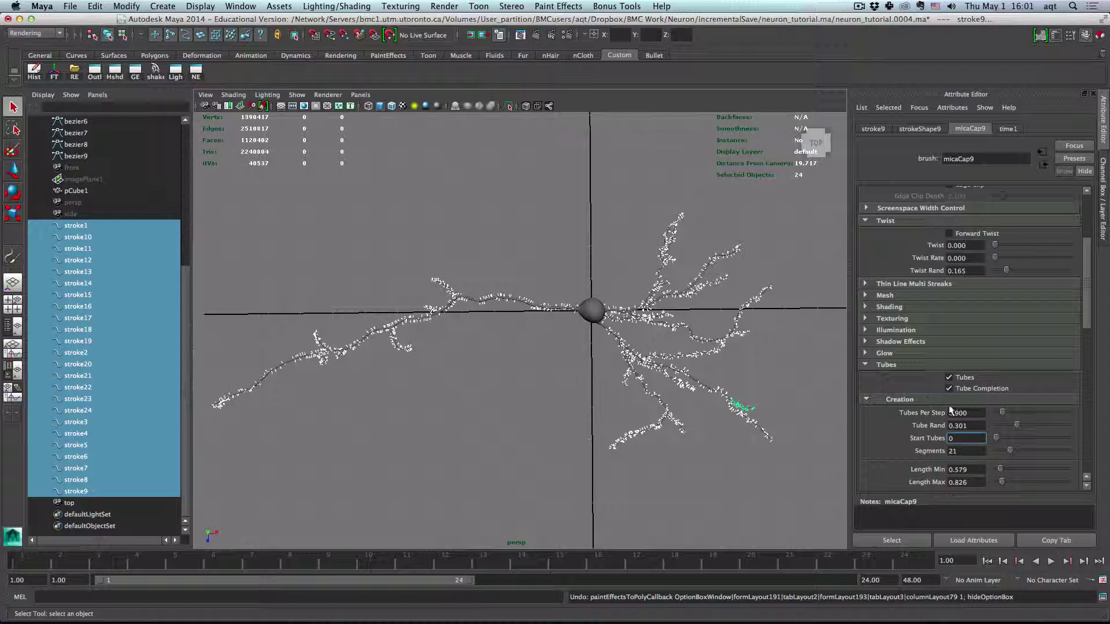
# Step: Lower Tubes Per Step further to 0.8, then 0.6
pyautogui.click(958, 414)
pyautogui.write('8')
pyautogui.click(978, 424)
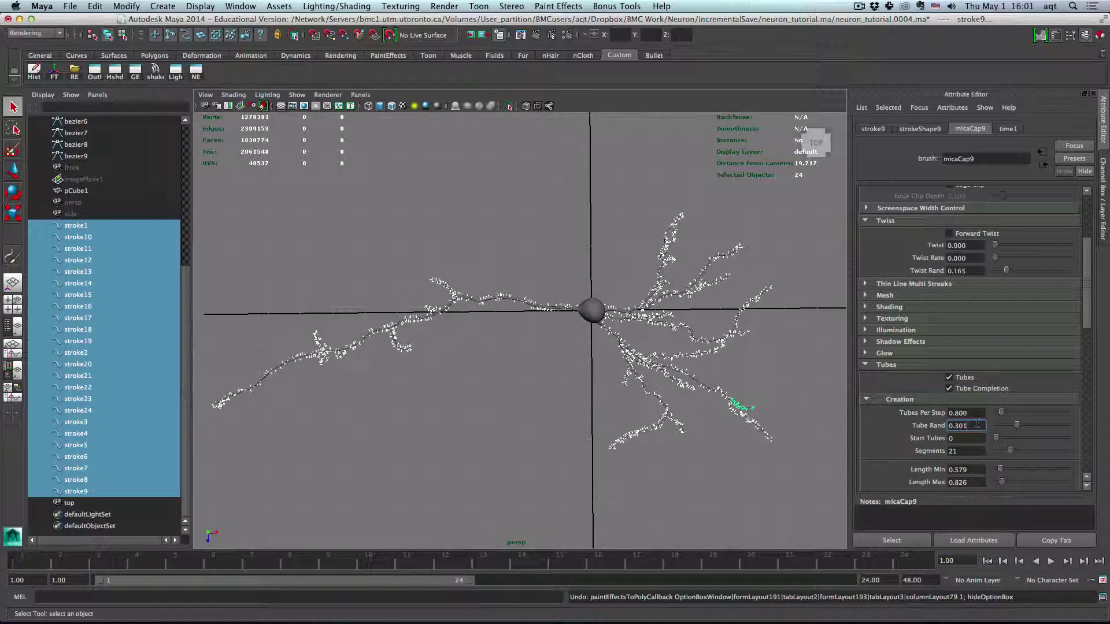
pyautogui.click(957, 413)
pyautogui.press('BackSpace')
pyautogui.write('6')
pyautogui.click(969, 425)
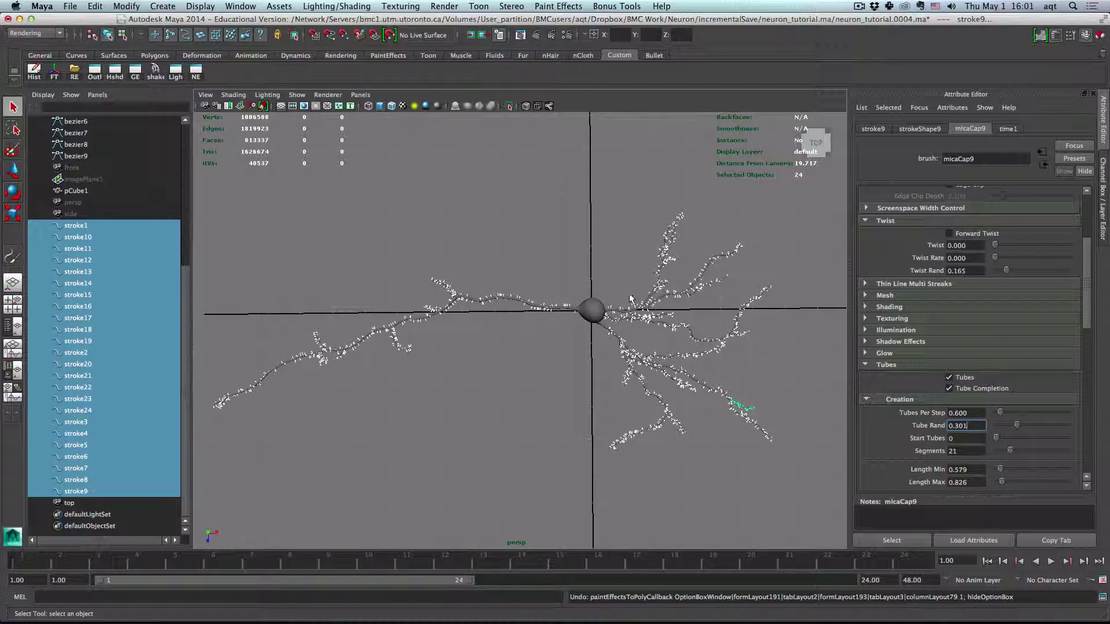
# Step: Reselect stroke1 through stroke9 in the Outliner
pyautogui.click(532, 264)
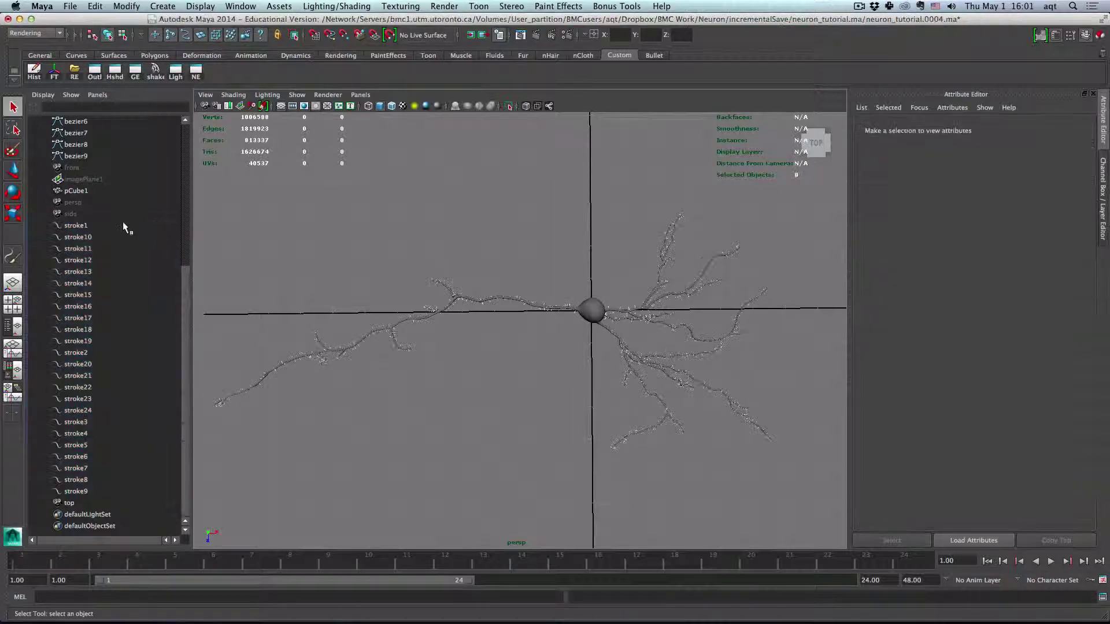
pyautogui.click(123, 225)
pyautogui.keyDown('shift'); pyautogui.click(111, 495); pyautogui.keyUp('shift')
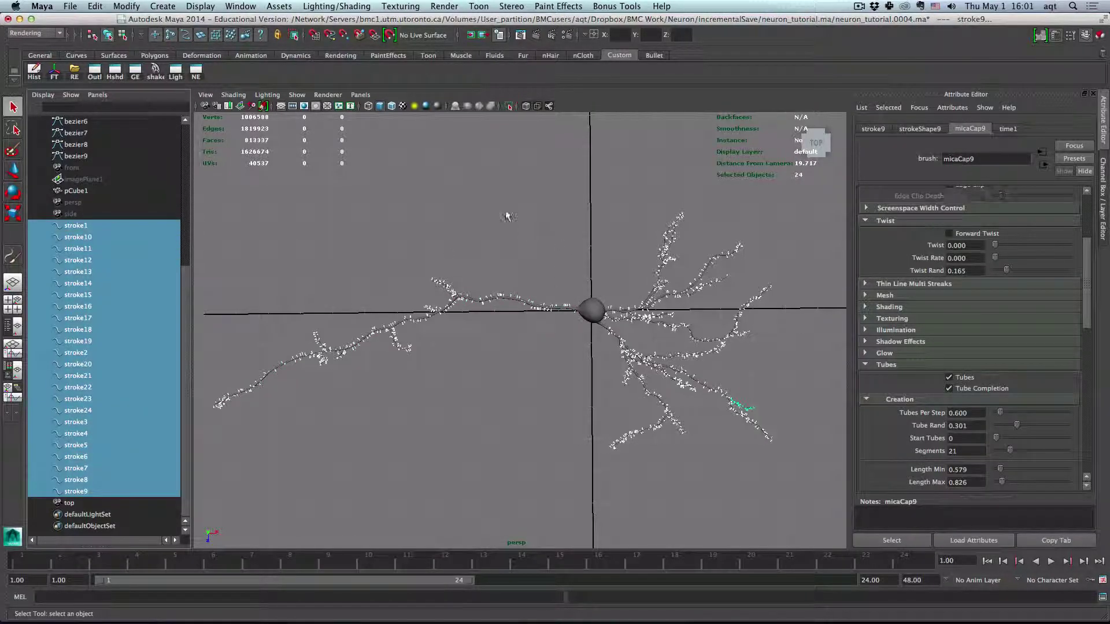
# Step: Convert the selected strokes via Paint Effects to Polygons with Poly limit 500000, then deselect
pyautogui.press('space')
pyautogui.click(430, 168)
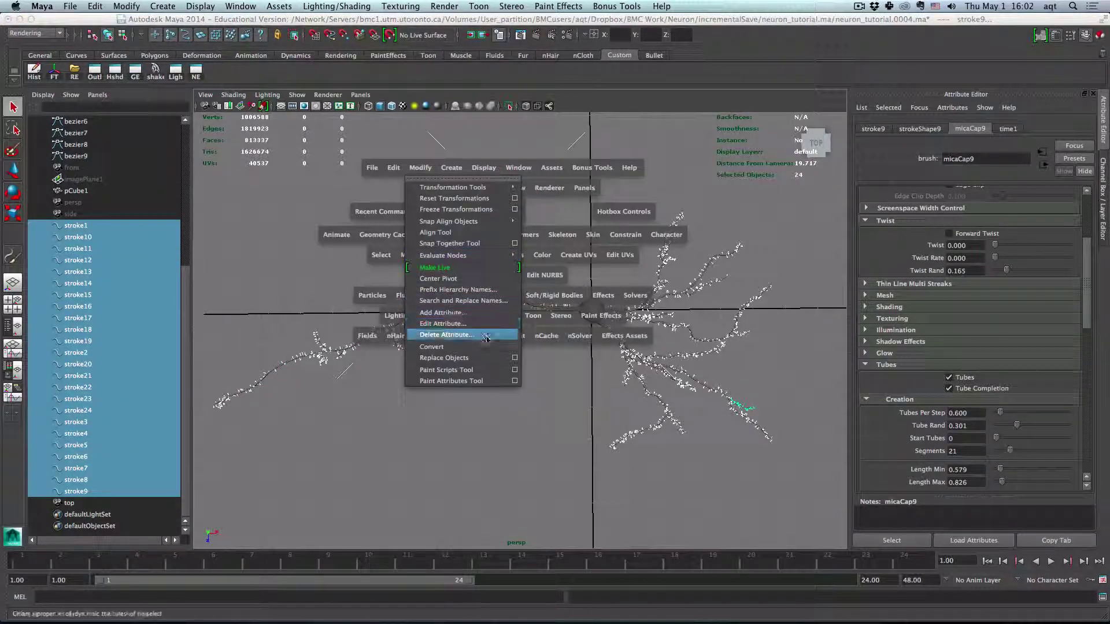
pyautogui.moveTo(432, 347)
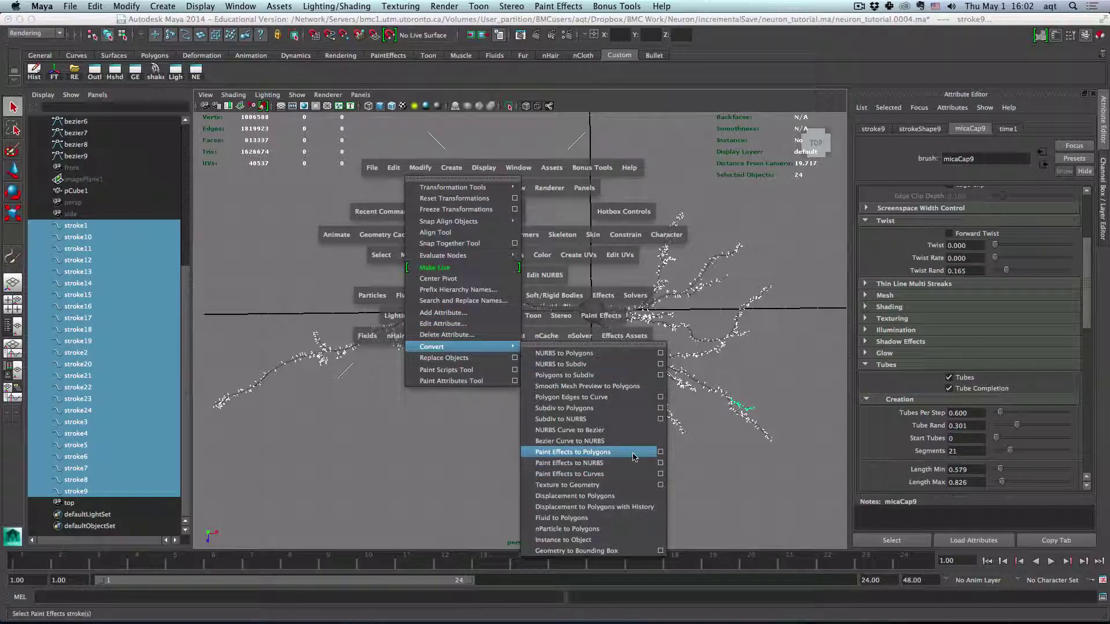
pyautogui.click(660, 452)
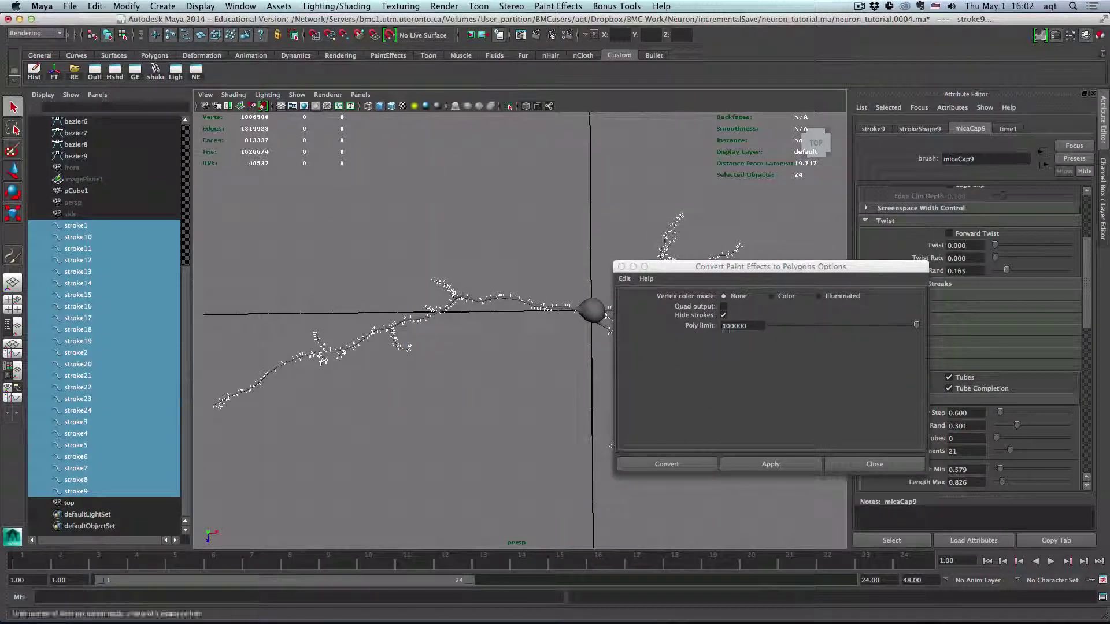
pyautogui.write('5')
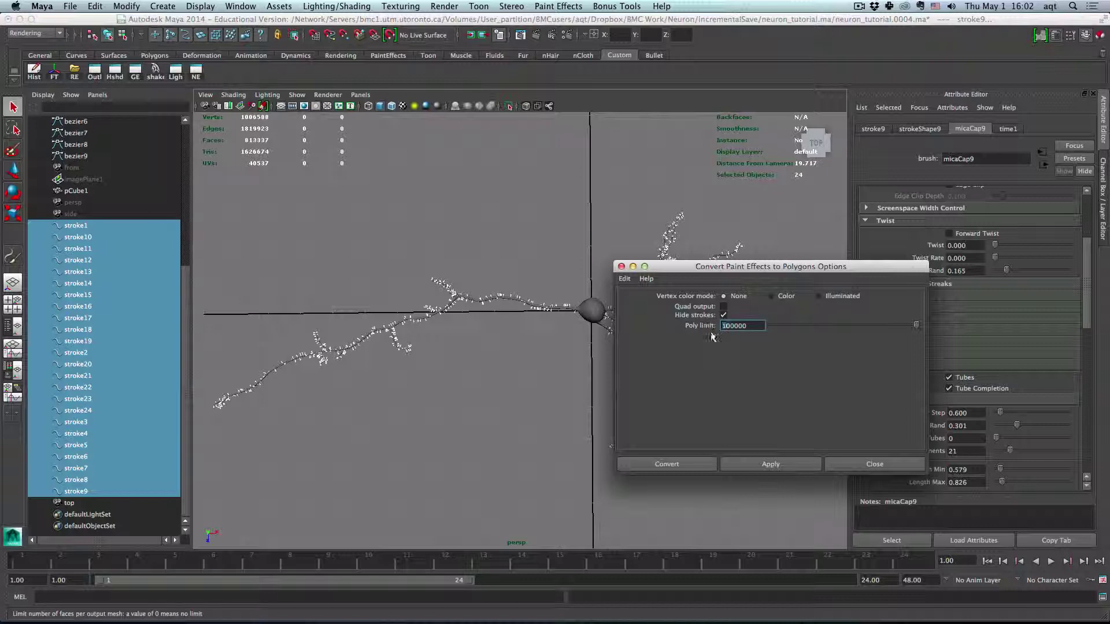
pyautogui.click(663, 456)
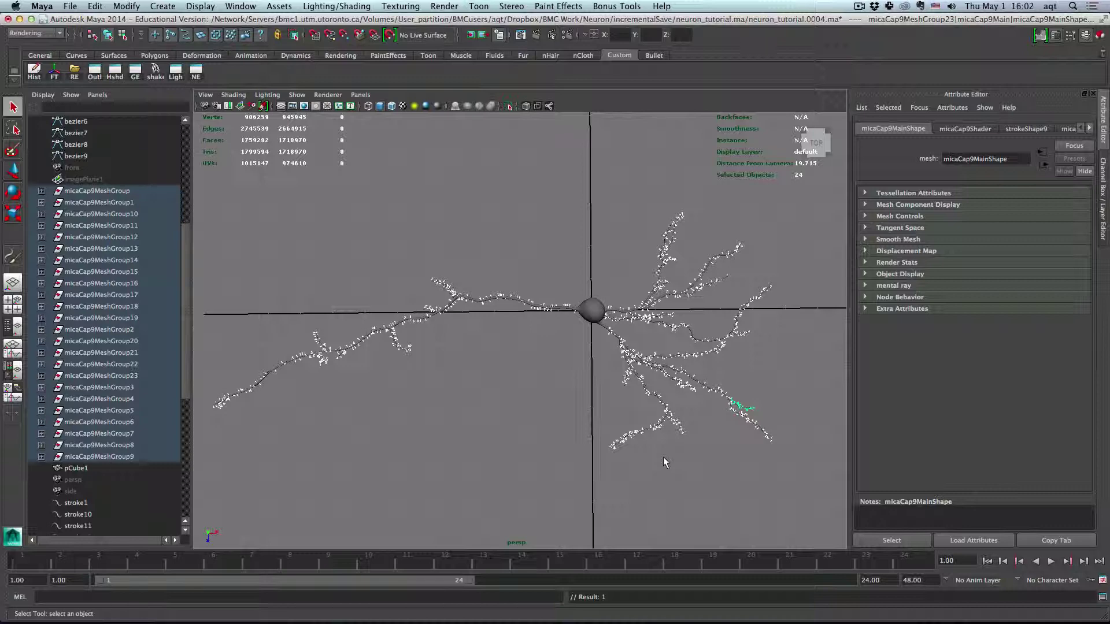
pyautogui.click(663, 457)
# Step: Render the current frame in mental ray, showing the spiny polygon neuron on black
pyautogui.click(482, 35)
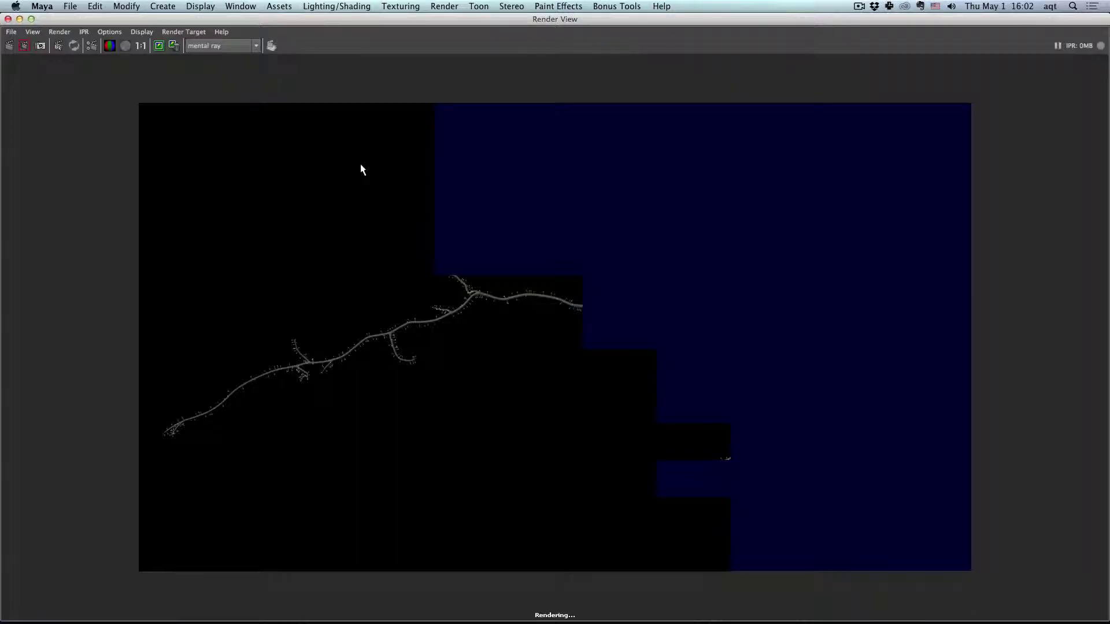
pyautogui.scroll(3, 661, 295)
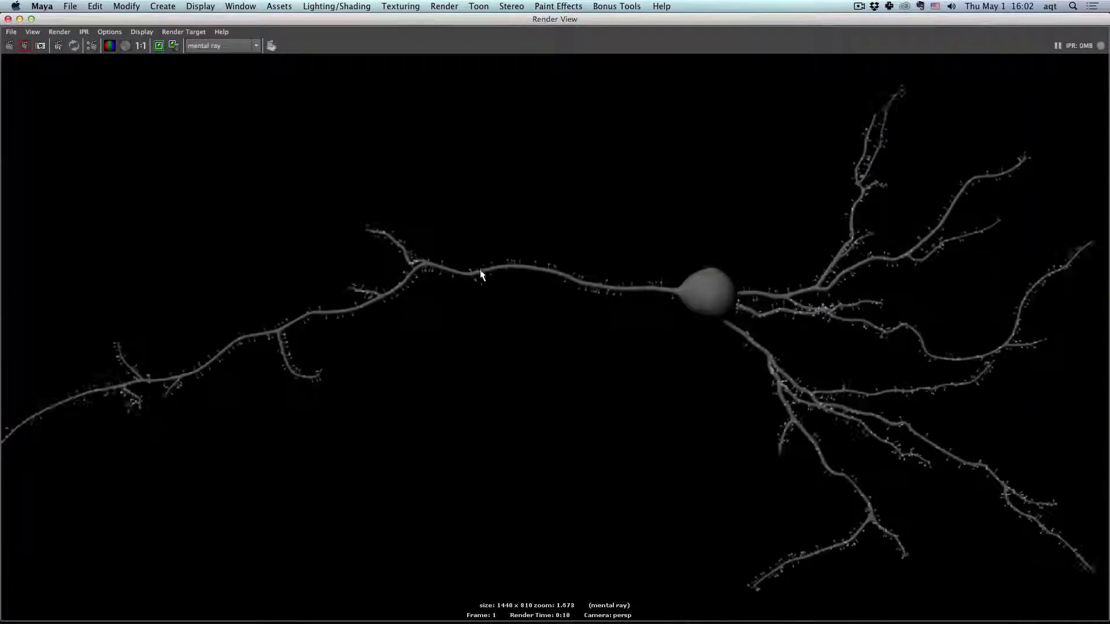